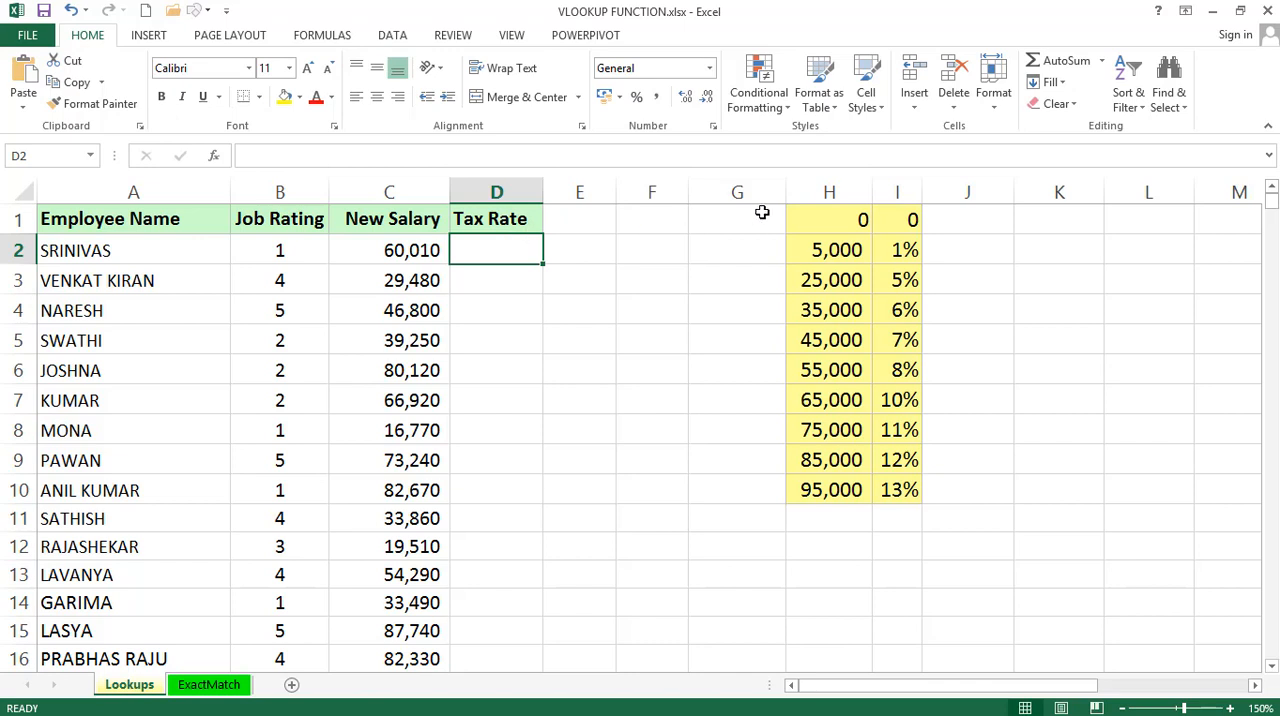
# Copy the tax table in H1:I10 and paste it transposed starting at cell L1.
pyautogui.moveTo(826, 191); pyautogui.dragTo(874, 191)
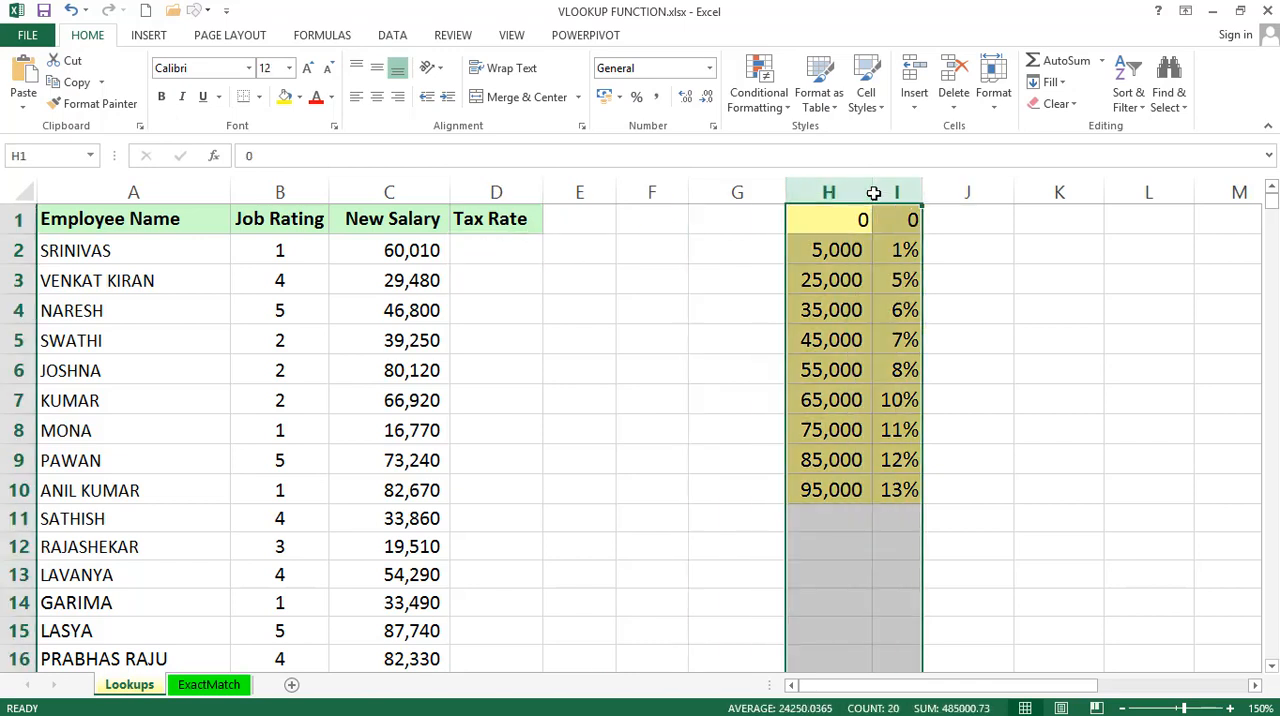
pyautogui.click(824, 219)
pyautogui.hotkey('ctrl', 'a')
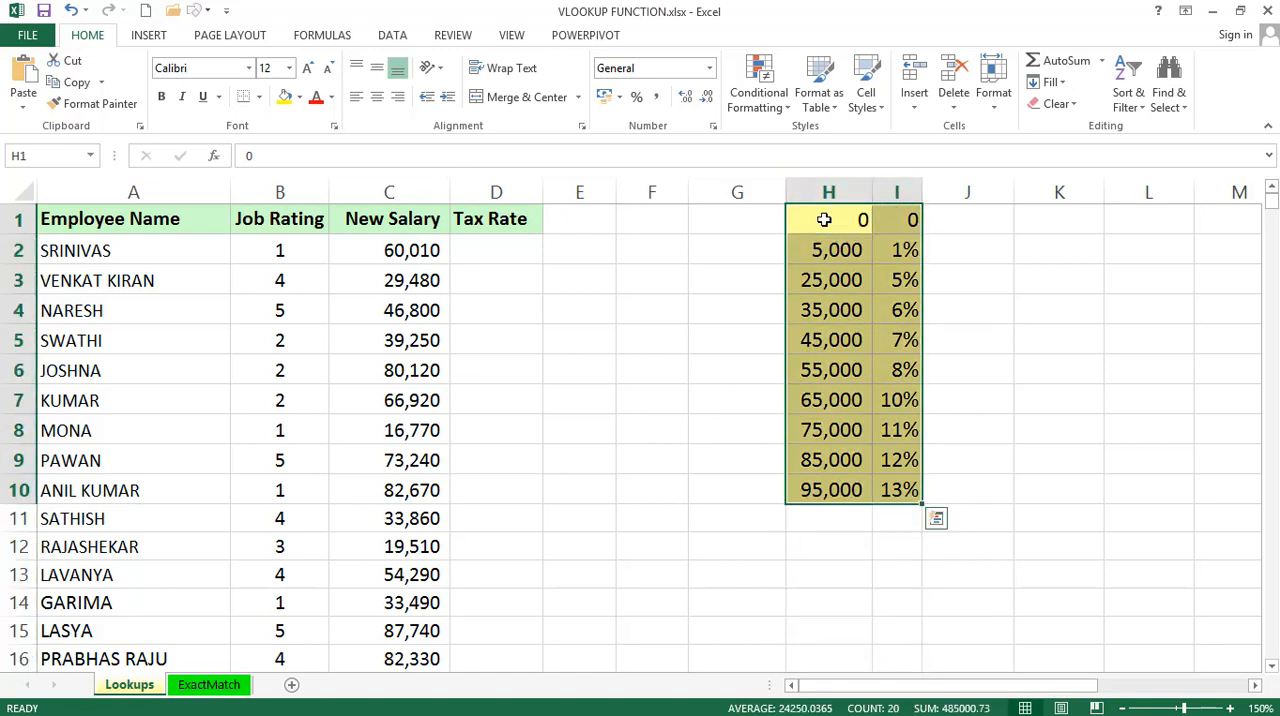
pyautogui.hotkey('ctrl', 'c')
pyautogui.press('Right')
pyautogui.press('Right')
pyautogui.press('Right')
pyautogui.press('Right')
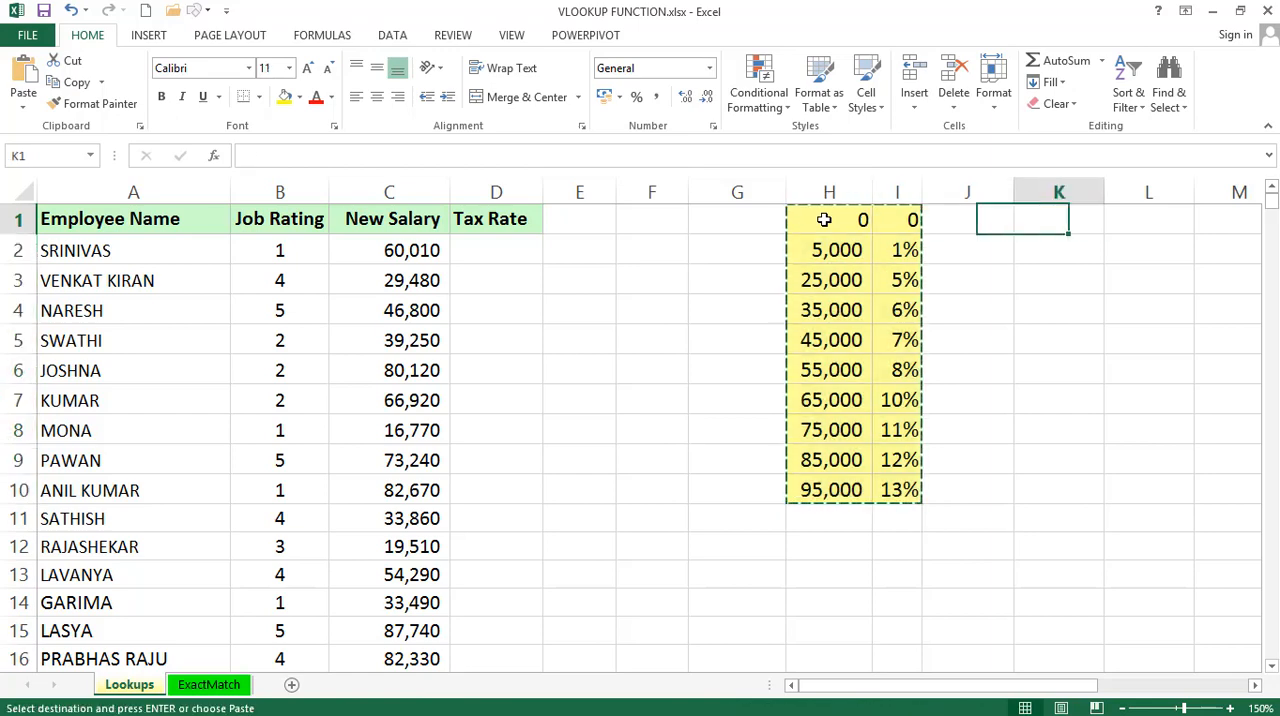
pyautogui.press('alt')
pyautogui.press('e')
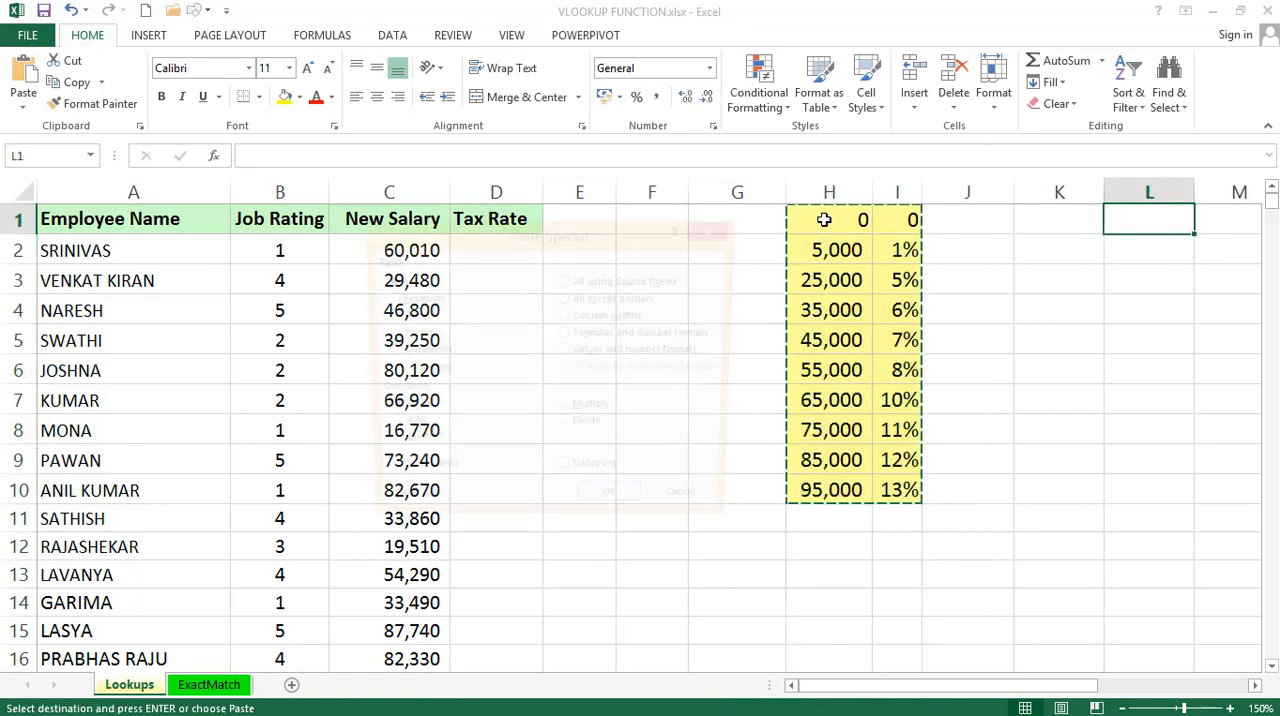
pyautogui.press('s')
pyautogui.press('e')
pyautogui.press('Return')
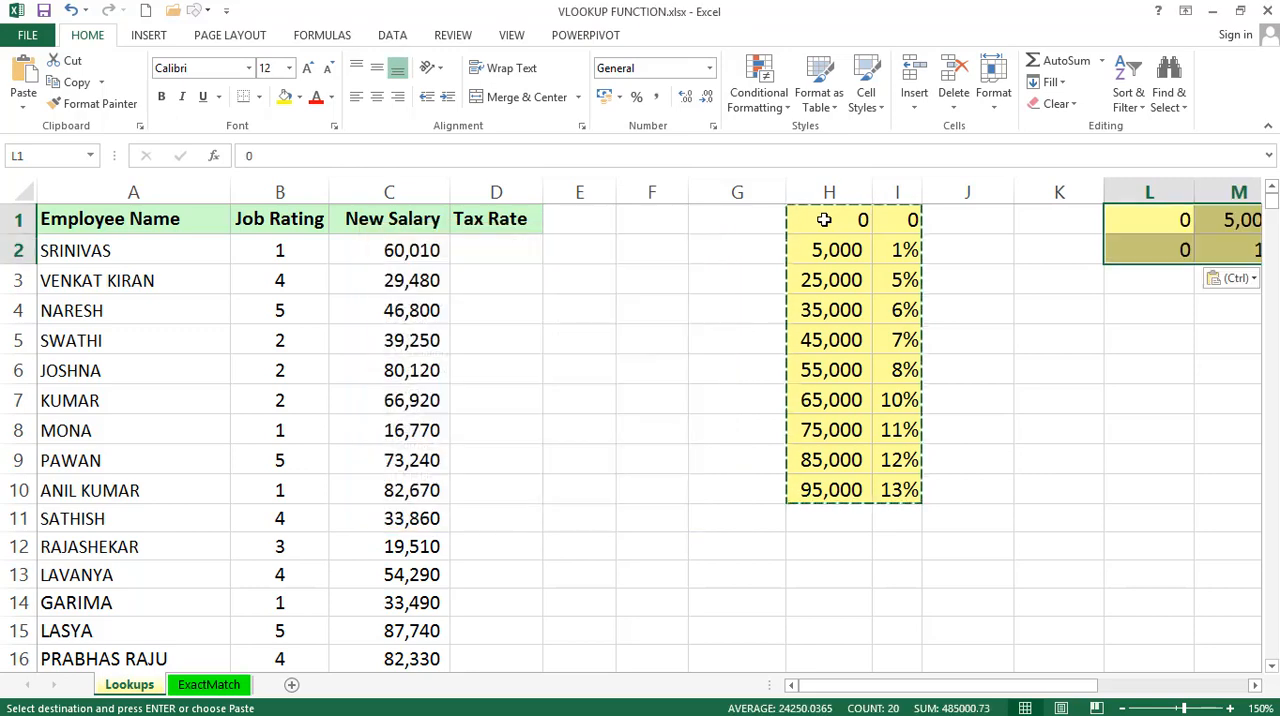
pyautogui.moveTo(1071, 686); pyautogui.dragTo(1228, 678)
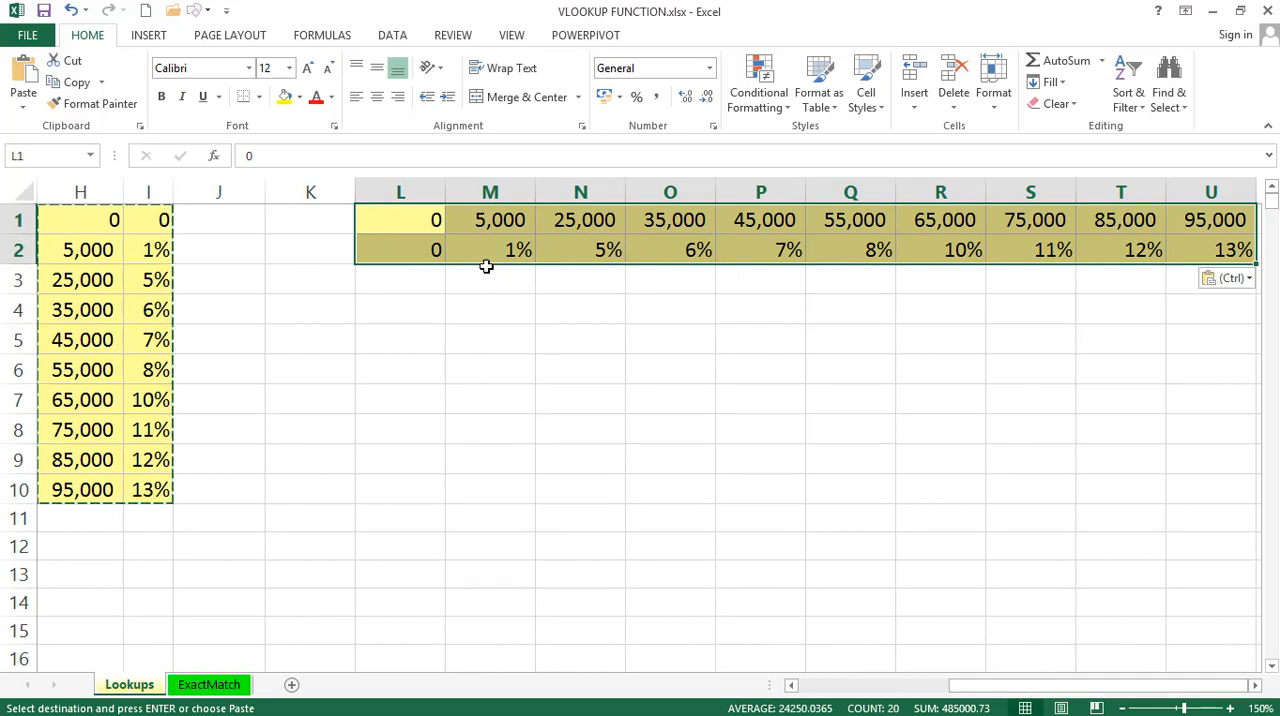
# Undo the transposed paste of the tax table and return to the start of the employee table.
pyautogui.hotkey('ctrl', 'z')
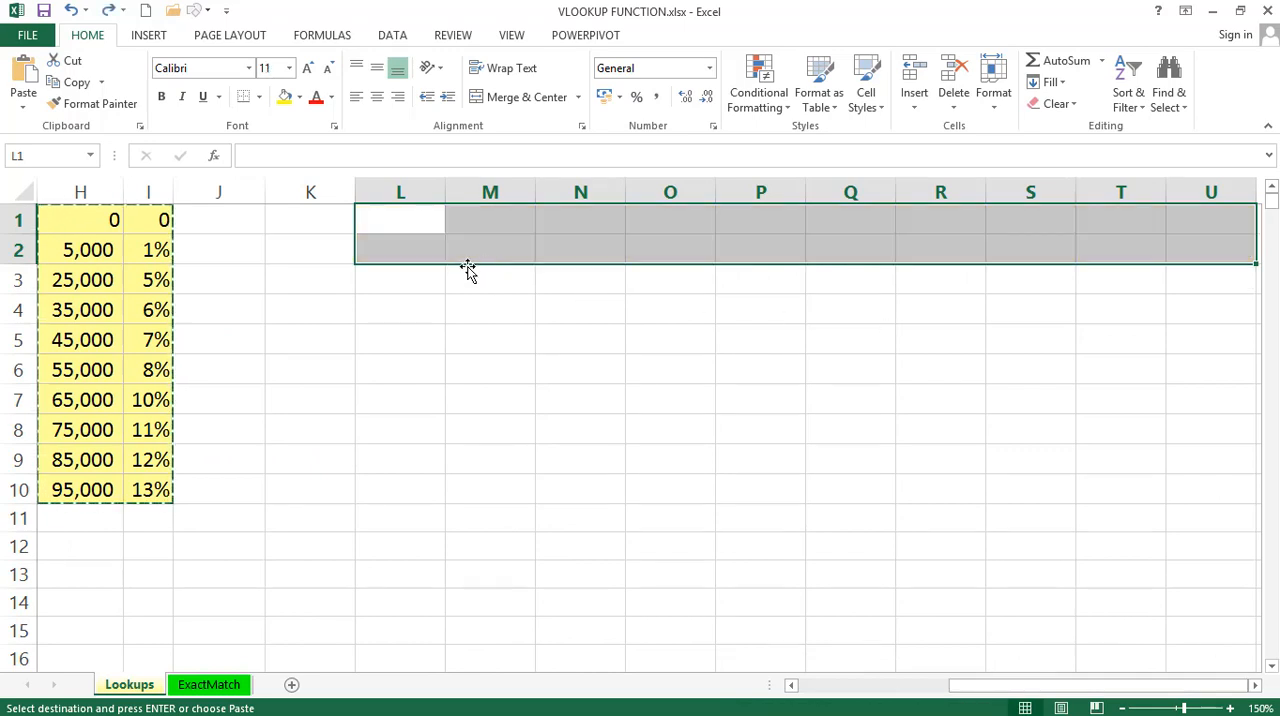
pyautogui.press('Left')
pyautogui.press('Left')
pyautogui.press('Left')
pyautogui.press('Left')
pyautogui.press('Left')
pyautogui.press('Left')
pyautogui.press('Left')
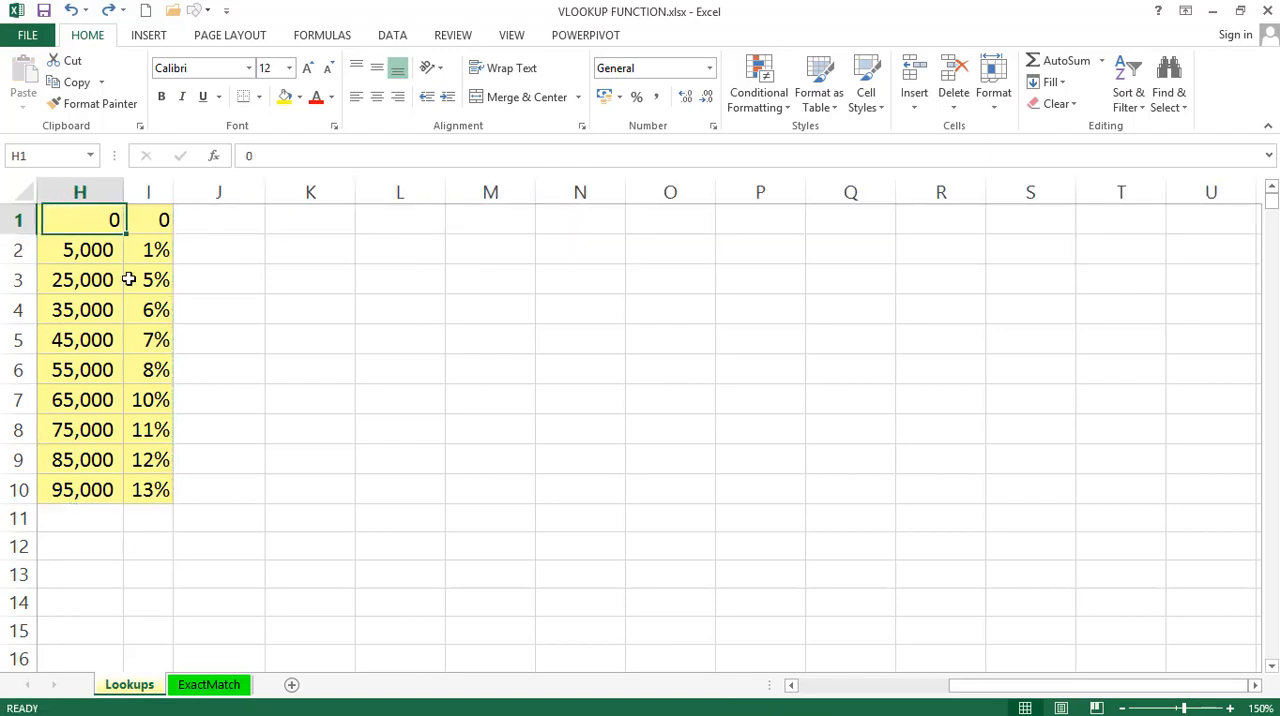
pyautogui.press('Left')
pyautogui.press('Left')
pyautogui.press('Left')
pyautogui.press('Left')
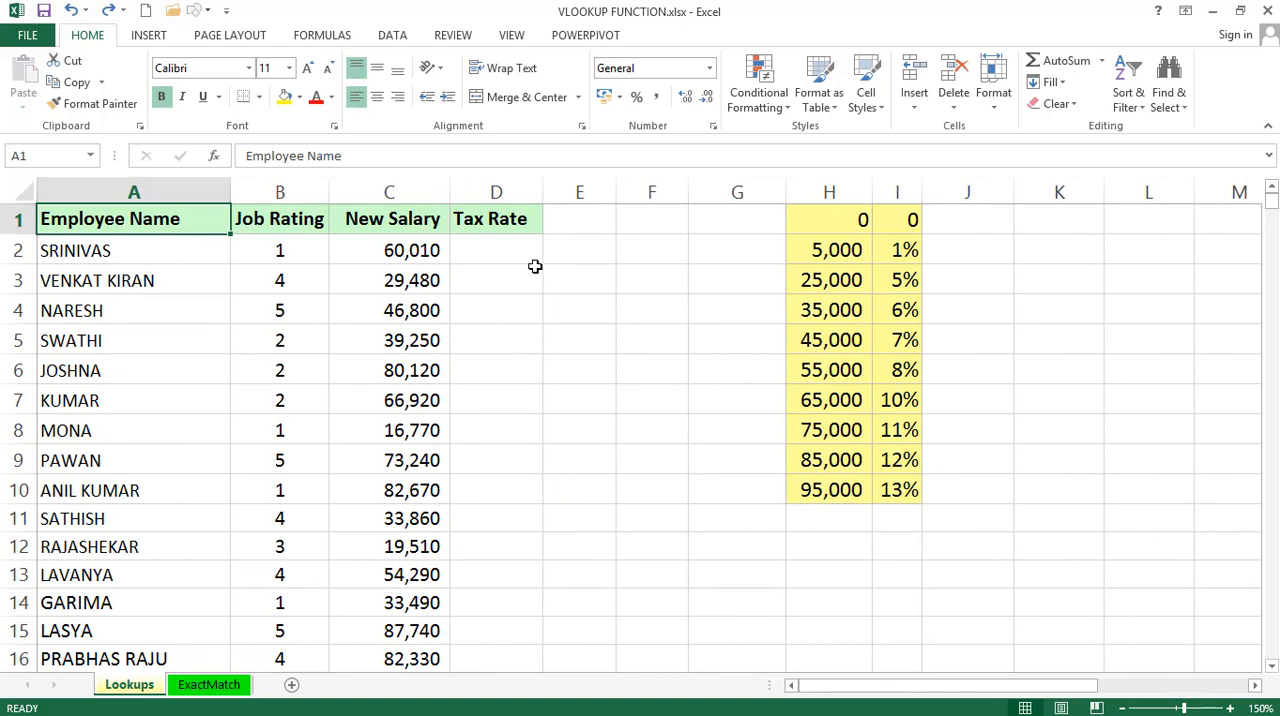
# Examine the employee table's columns A to D and the salary thresholds with their tax rates in H1:I10.
pyautogui.click(490, 258)
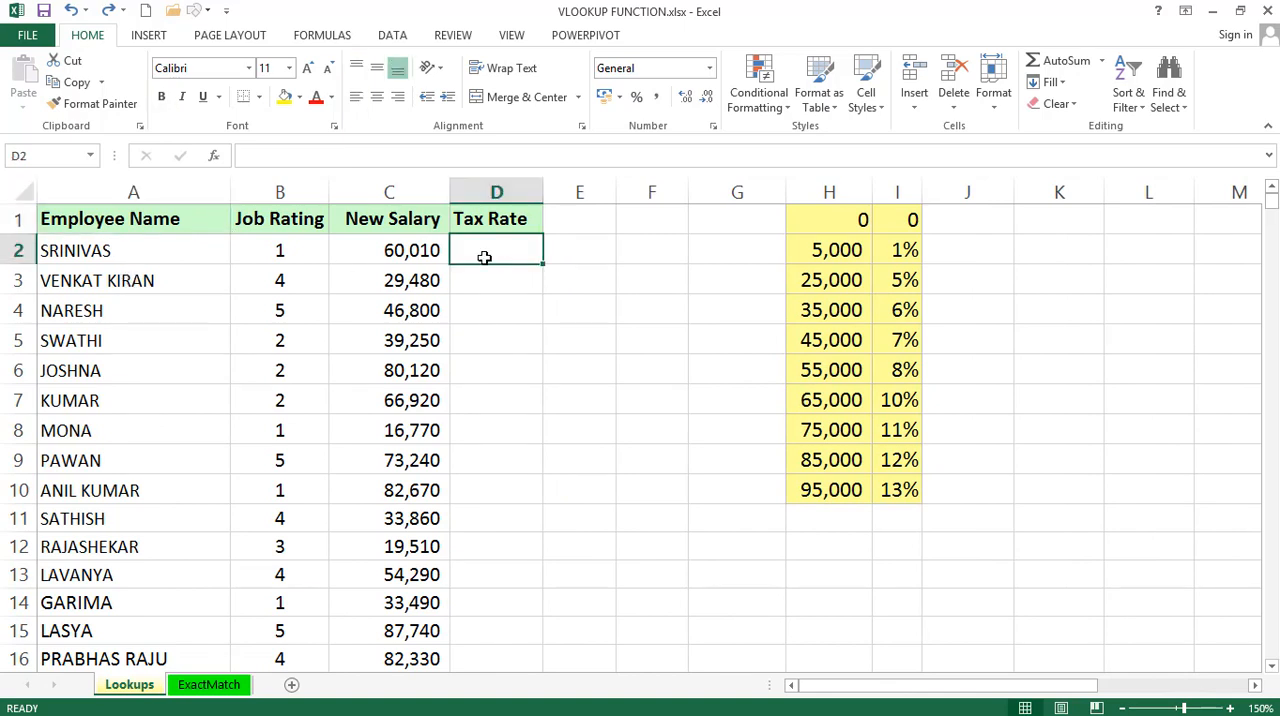
pyautogui.click(148, 185)
pyautogui.click(285, 185)
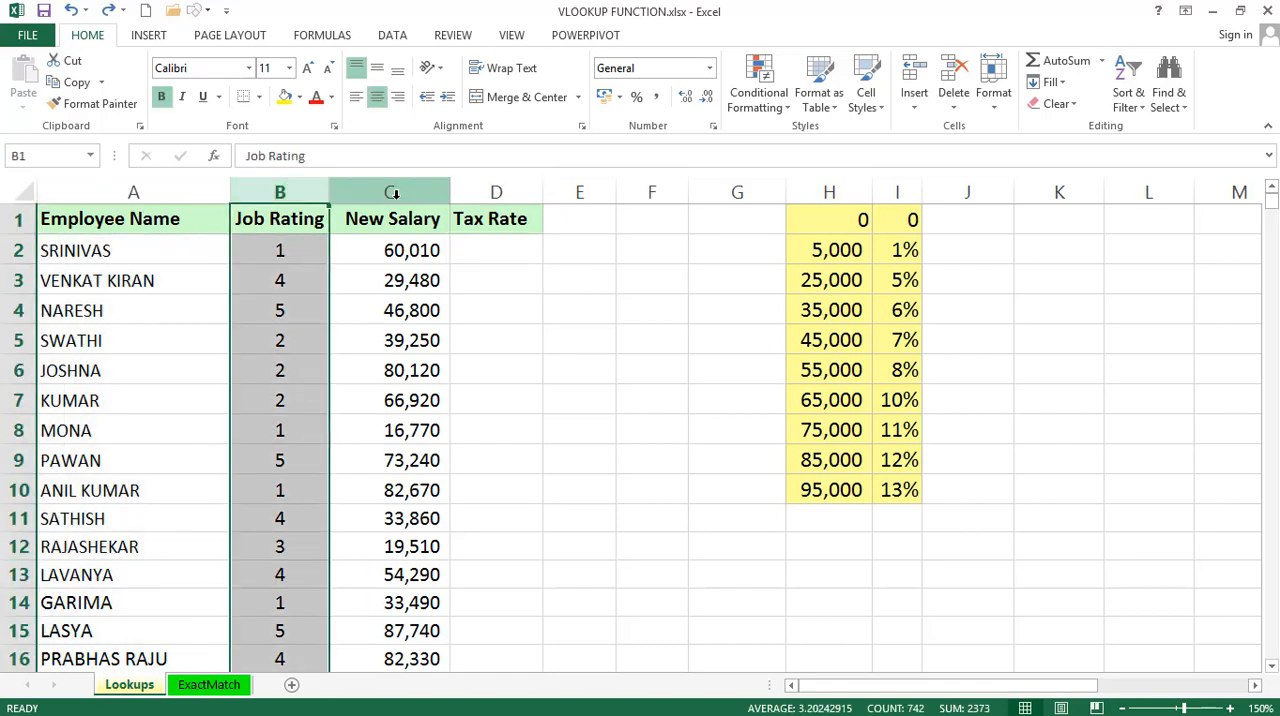
pyautogui.click(390, 192)
pyautogui.click(497, 191)
pyautogui.click(485, 240)
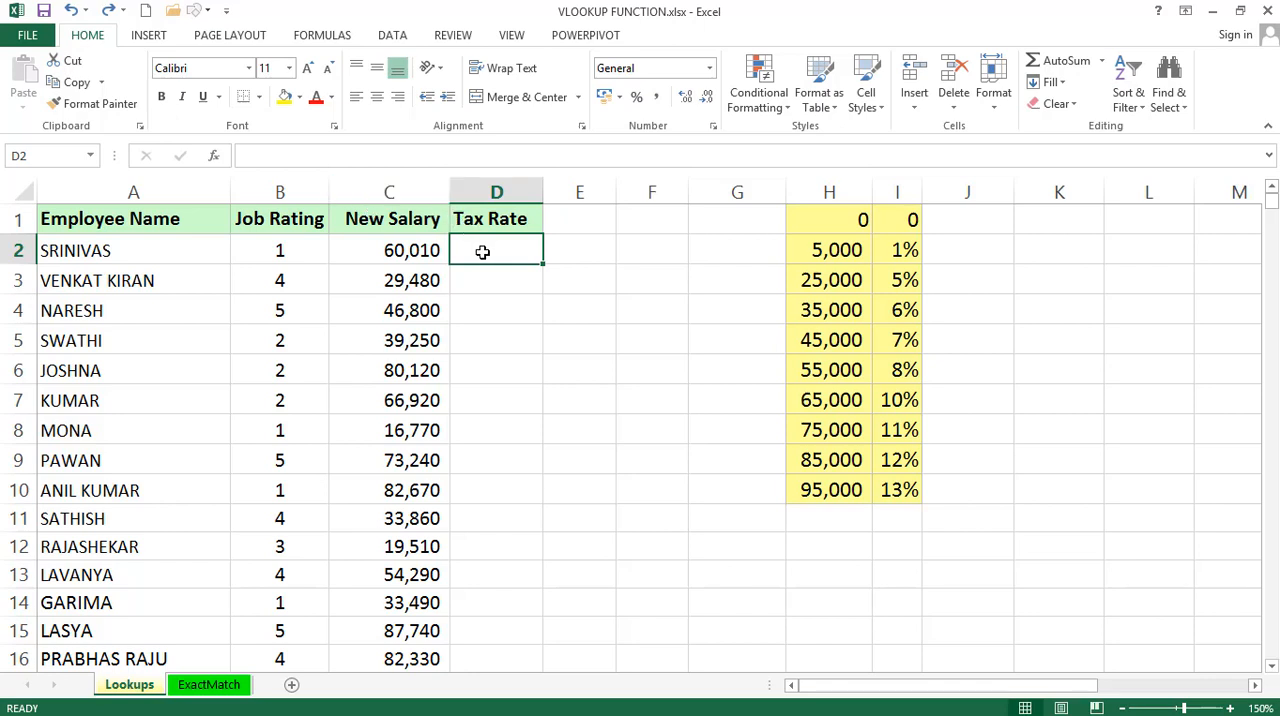
pyautogui.click(843, 220)
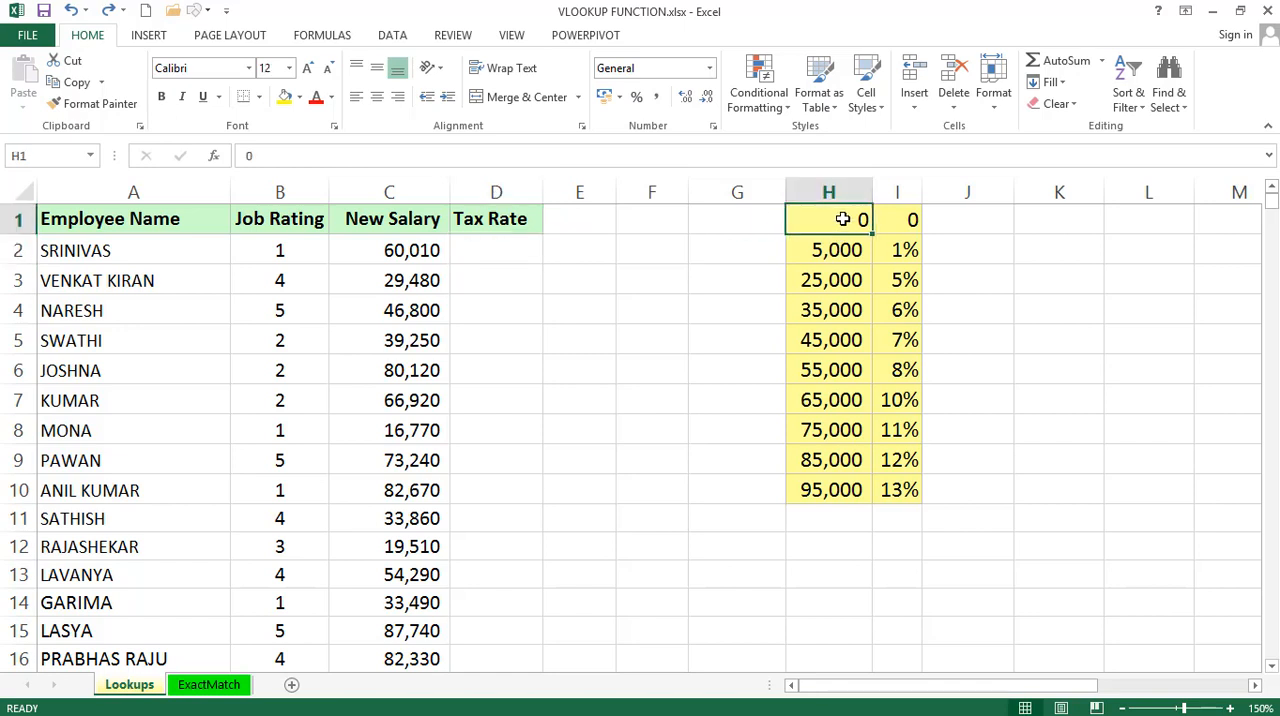
pyautogui.press('Right')
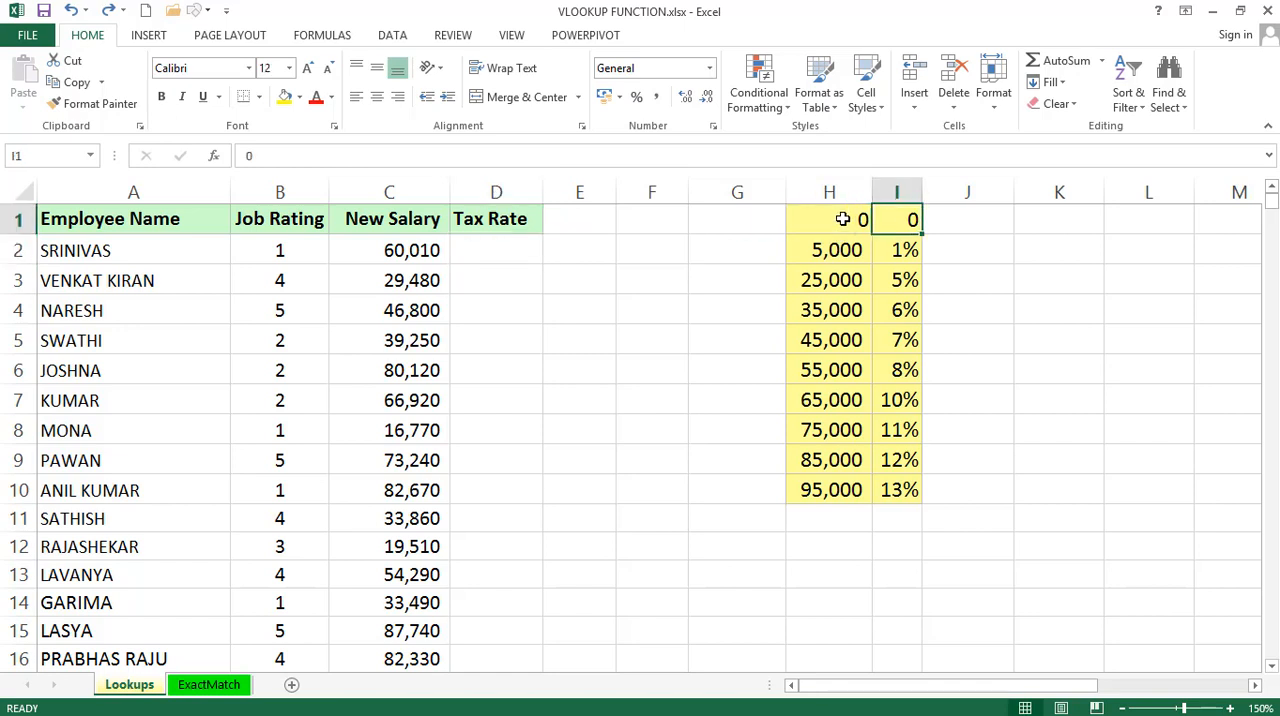
pyautogui.click(830, 253)
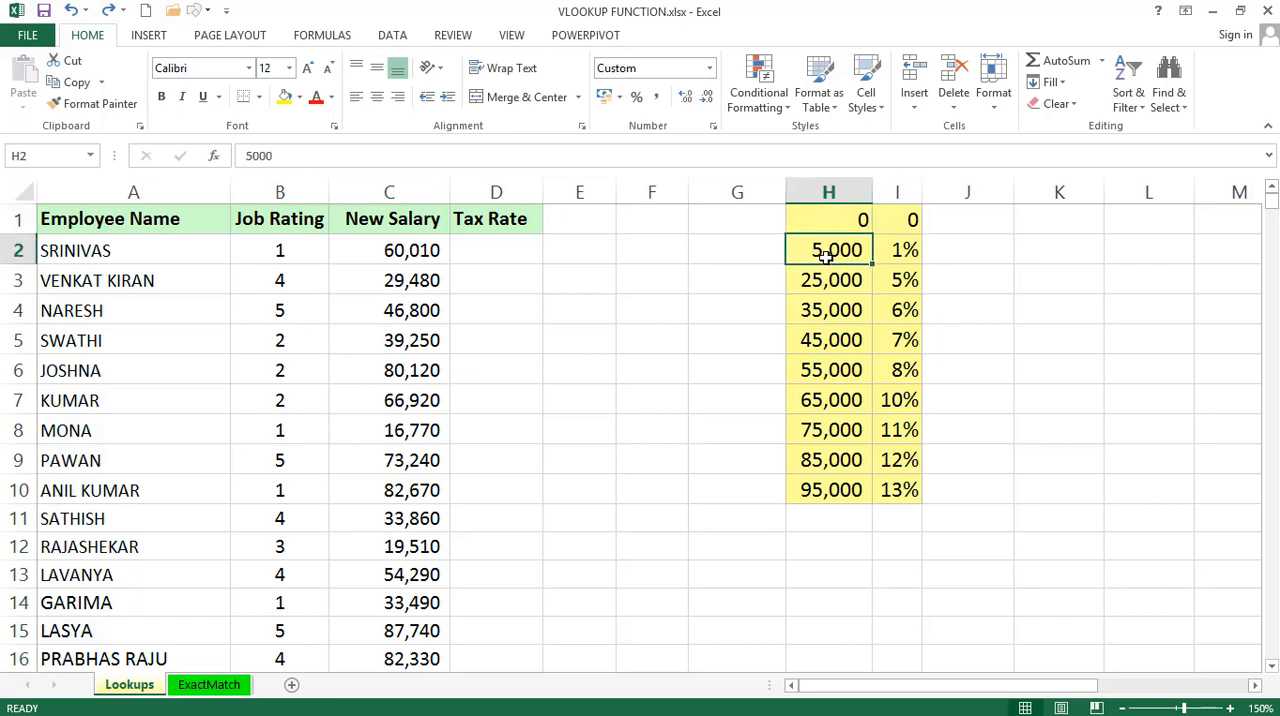
pyautogui.click(900, 250)
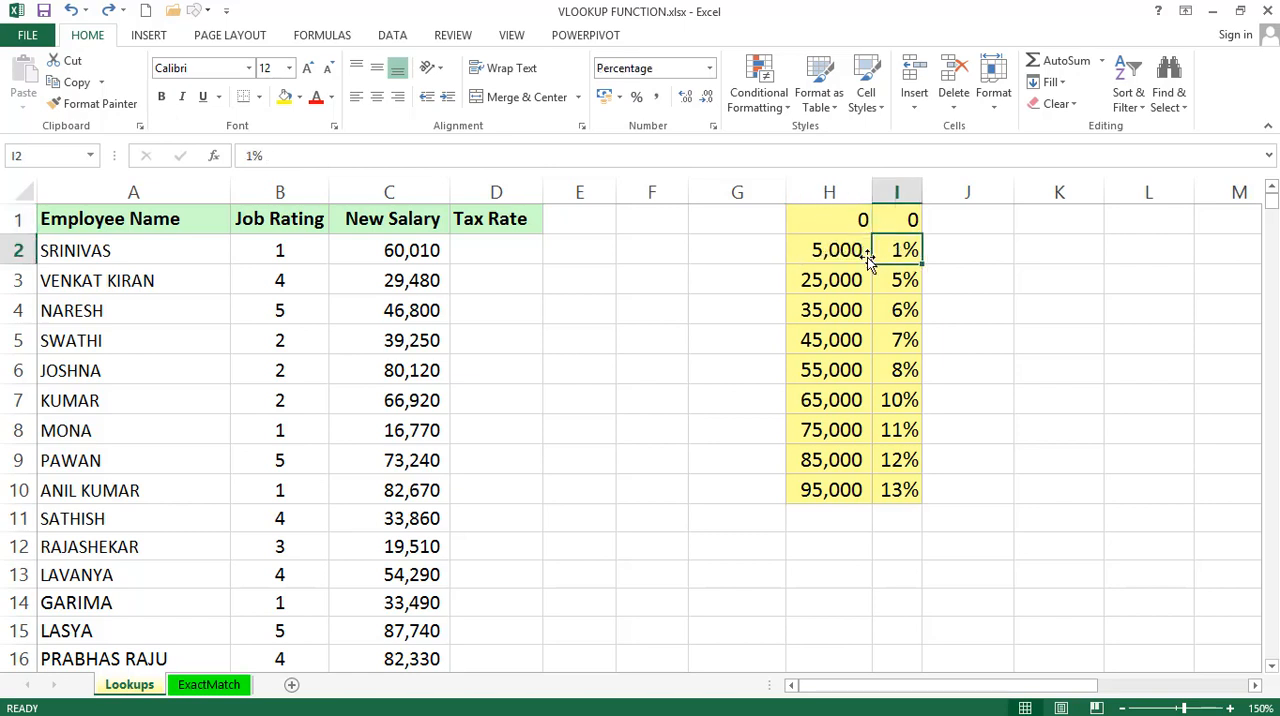
pyautogui.click(829, 280)
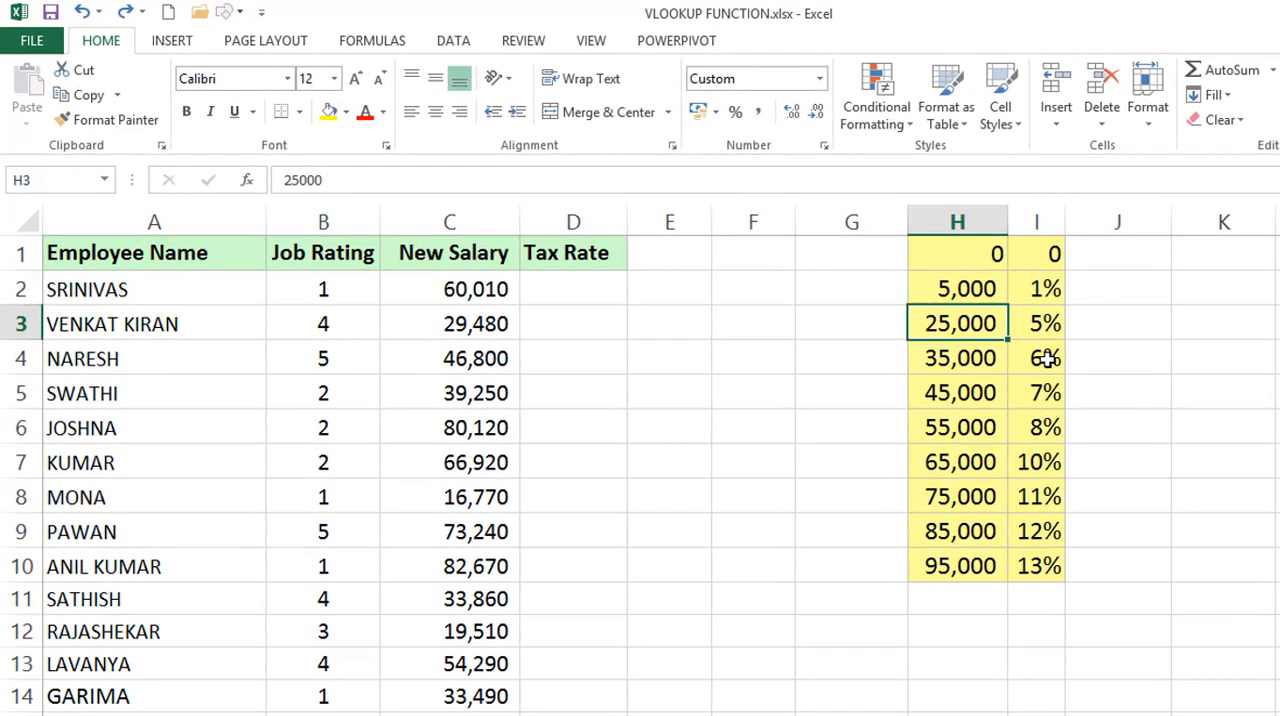
pyautogui.click(952, 565)
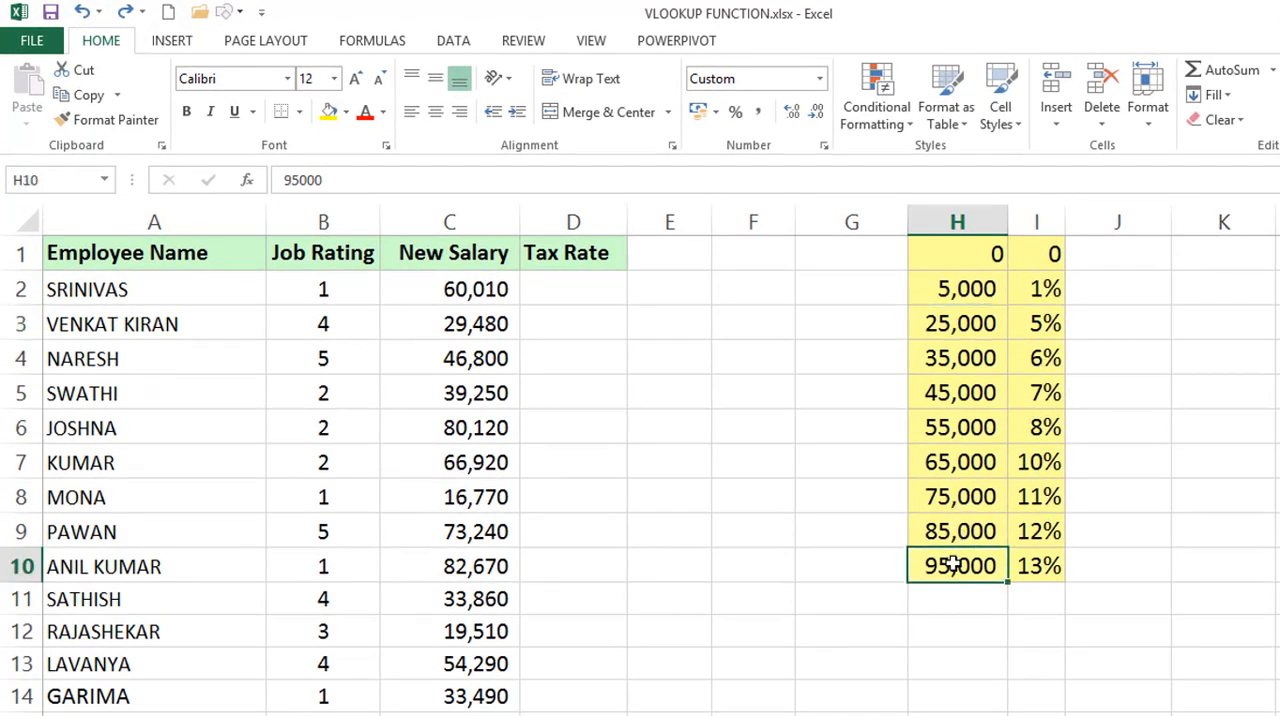
pyautogui.click(1037, 566)
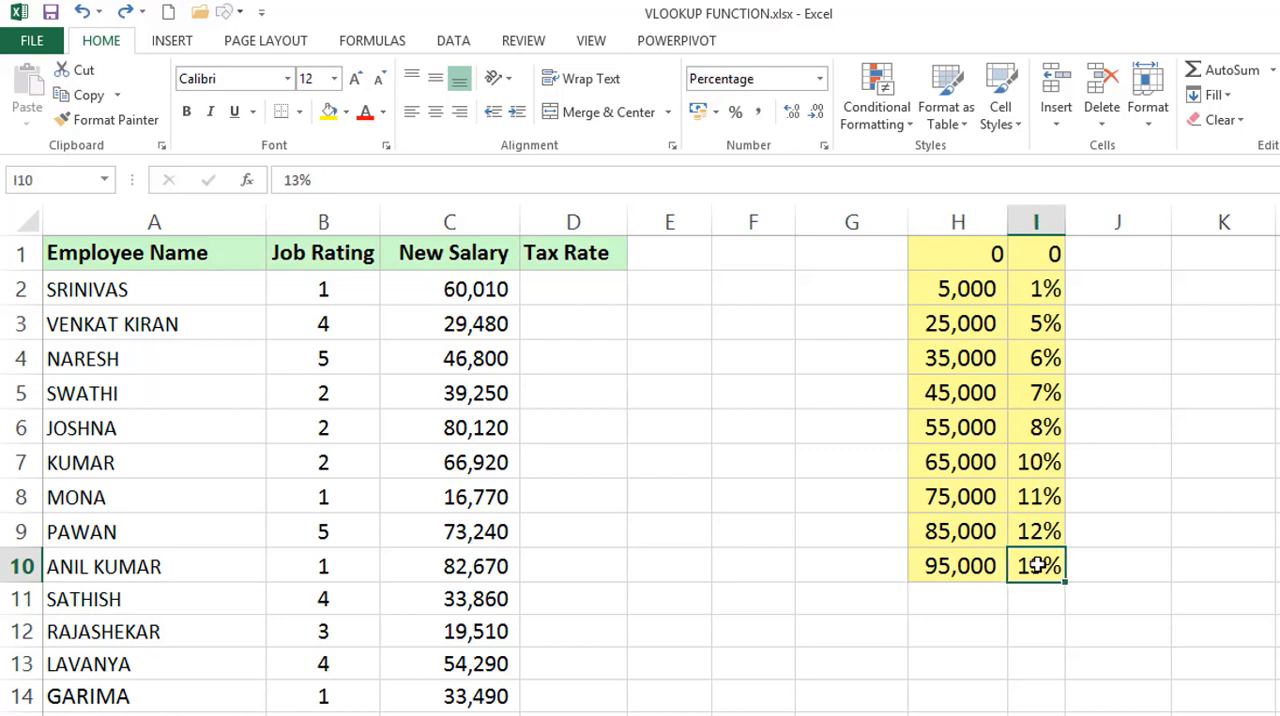
# Examine which tax rate belongs to each salary bracket in column H and which bracket the salary in C2 falls into.
pyautogui.click(474, 210)
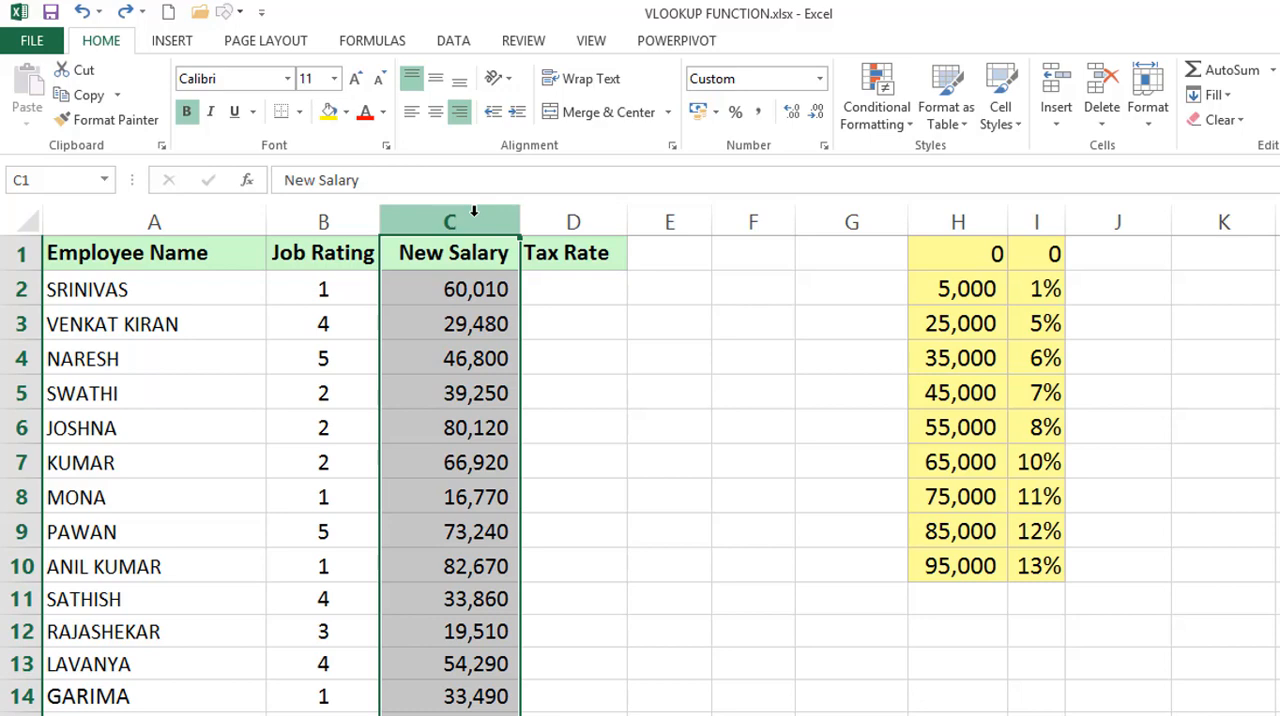
pyautogui.click(947, 265)
pyautogui.moveTo(948, 270); pyautogui.dragTo(946, 287)
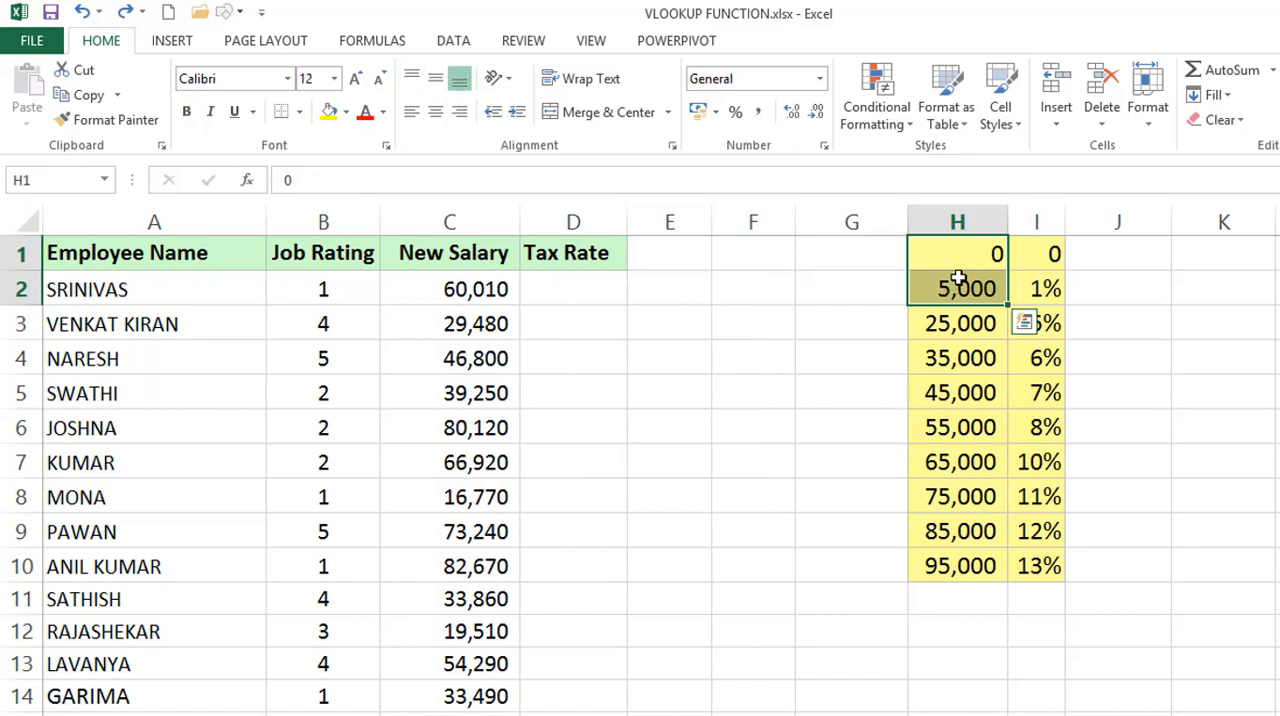
pyautogui.click(1036, 253)
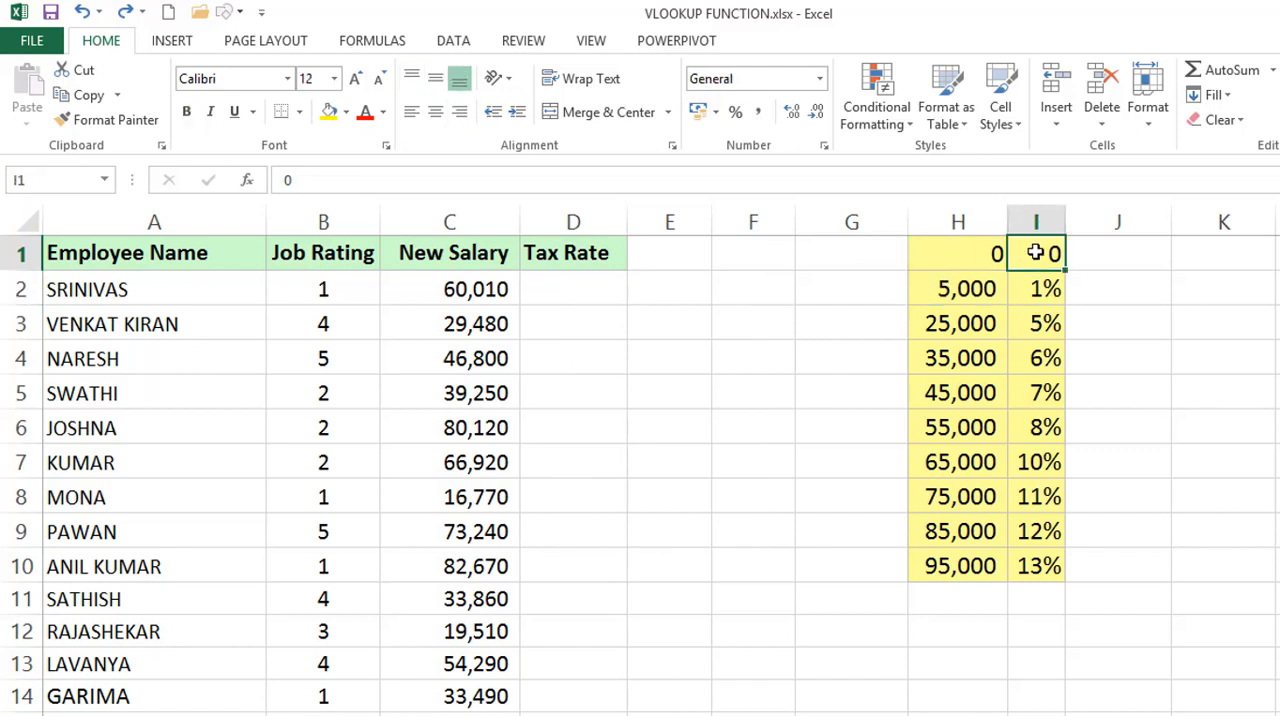
pyautogui.moveTo(947, 288); pyautogui.dragTo(940, 320)
pyautogui.click(1045, 288)
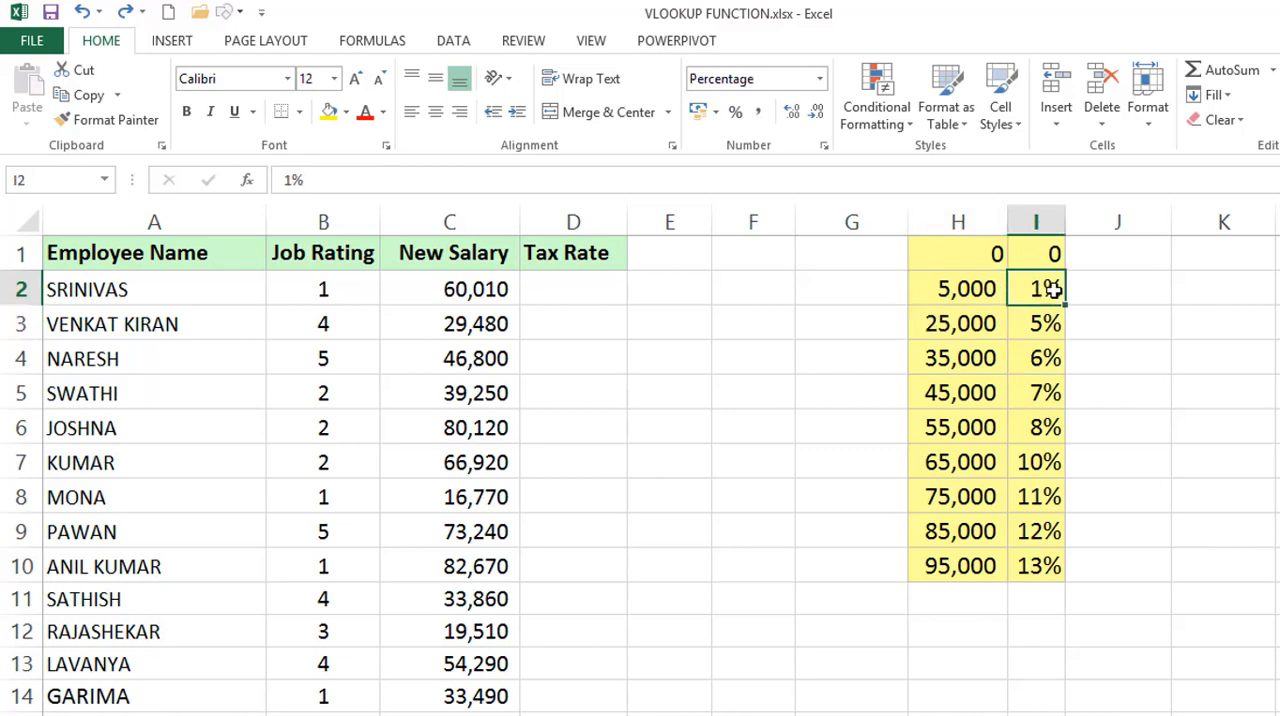
pyautogui.click(945, 330)
pyautogui.moveTo(945, 341); pyautogui.dragTo(945, 358)
pyautogui.click(1040, 323)
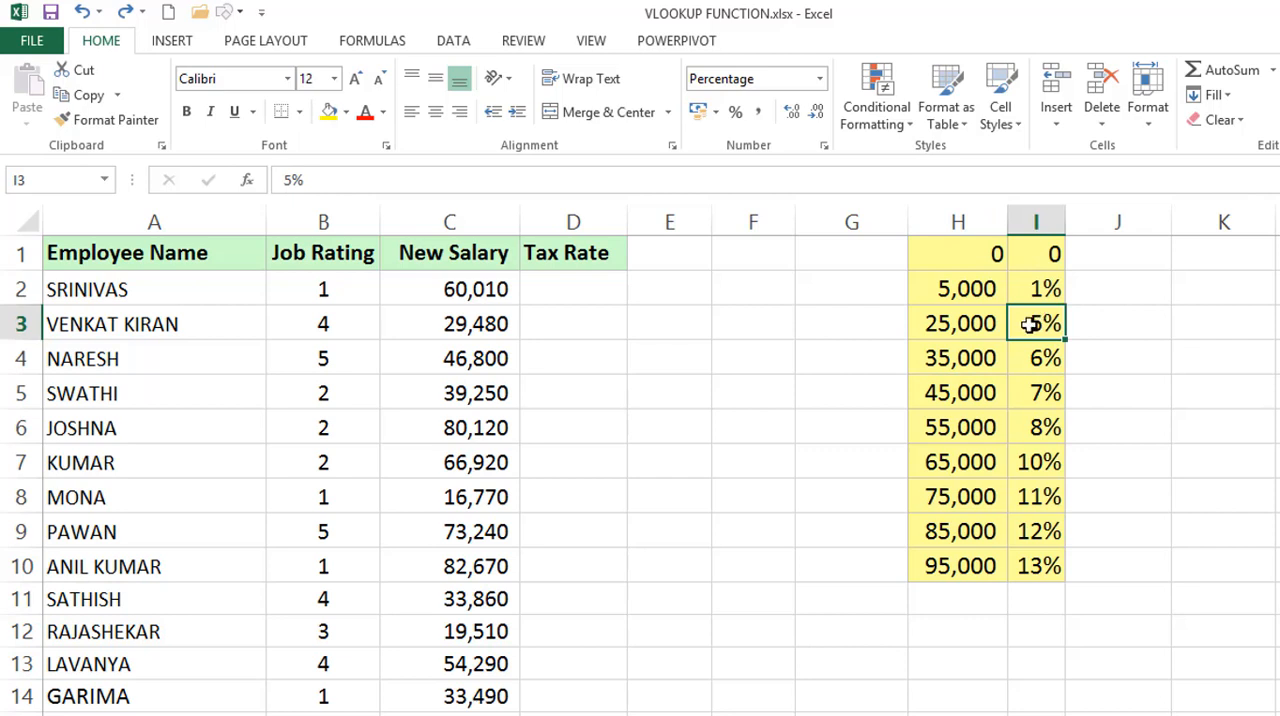
pyautogui.click(460, 289)
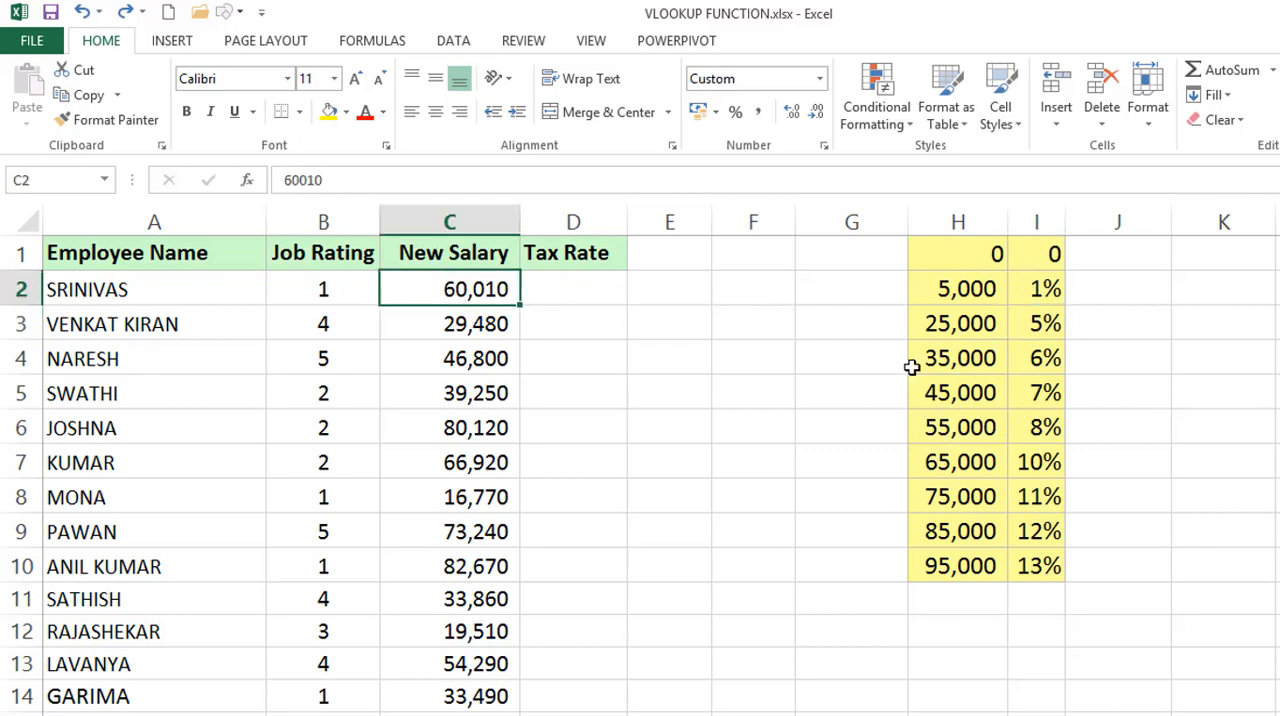
pyautogui.moveTo(960, 428); pyautogui.dragTo(957, 456)
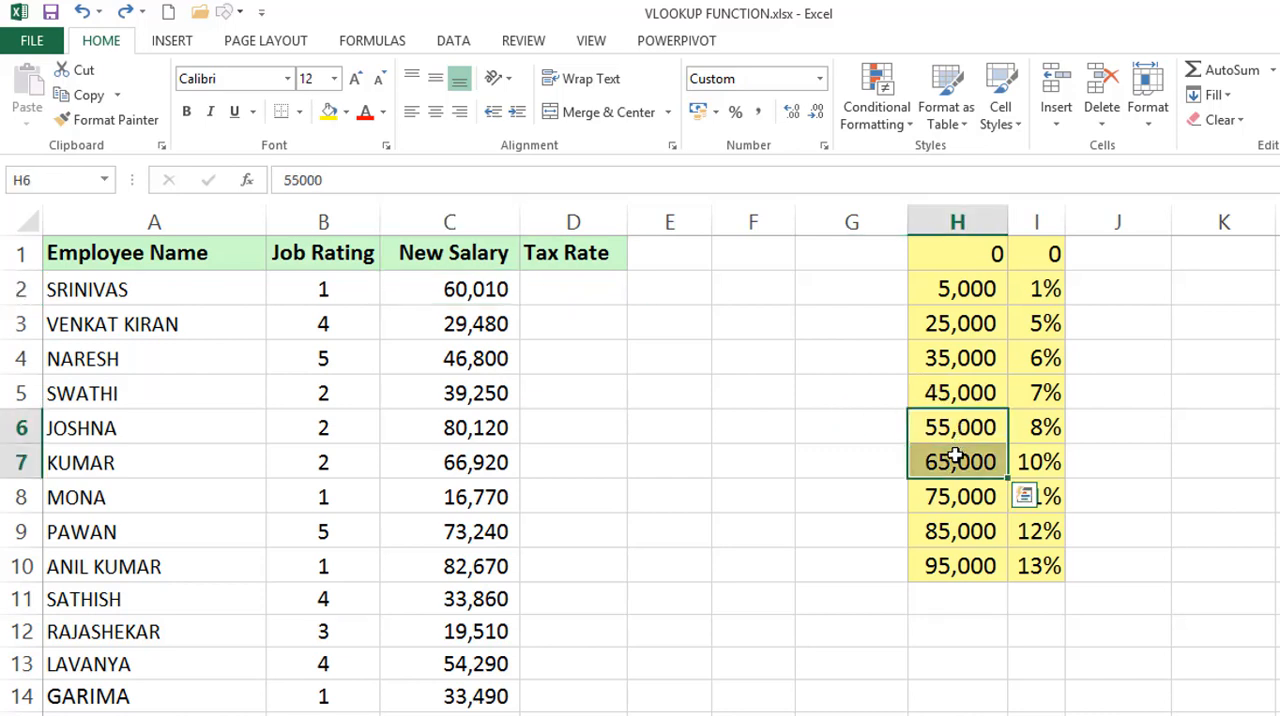
# Enter the formula =VLOOKUP(C2,H1:I10,2) in cell D2 for the first employee's tax rate.
pyautogui.click(569, 287)
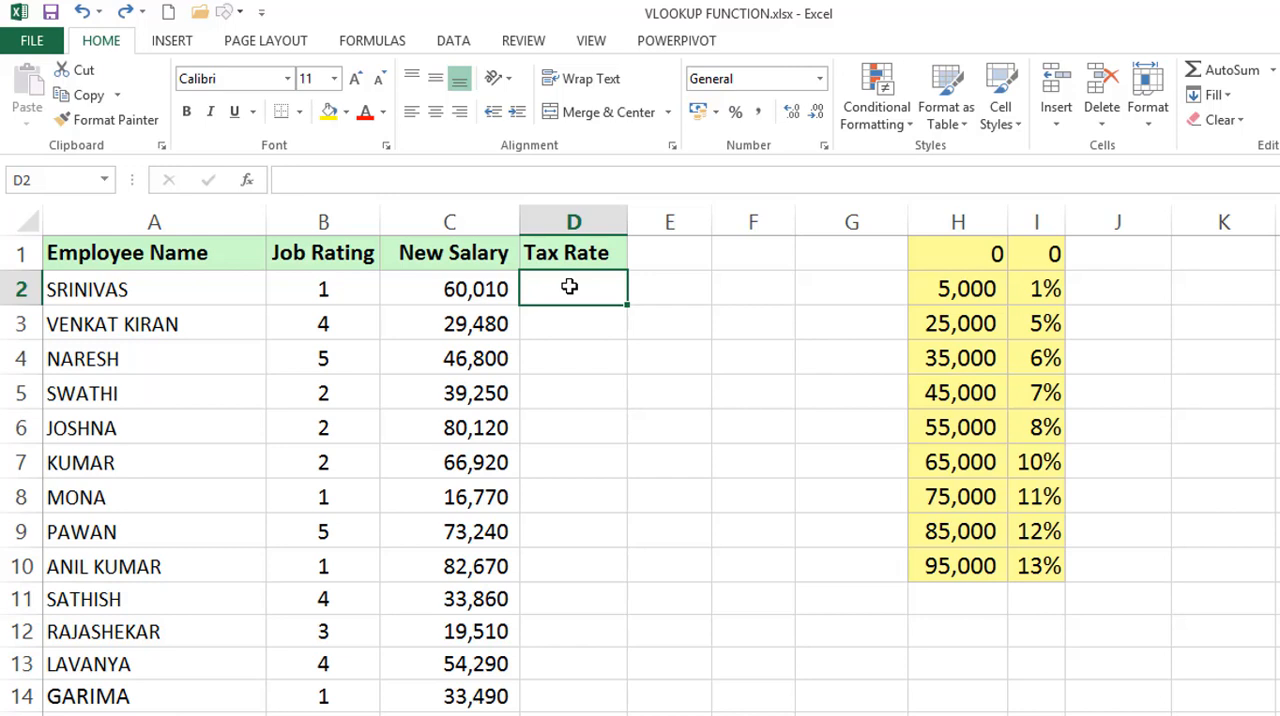
pyautogui.write('=')
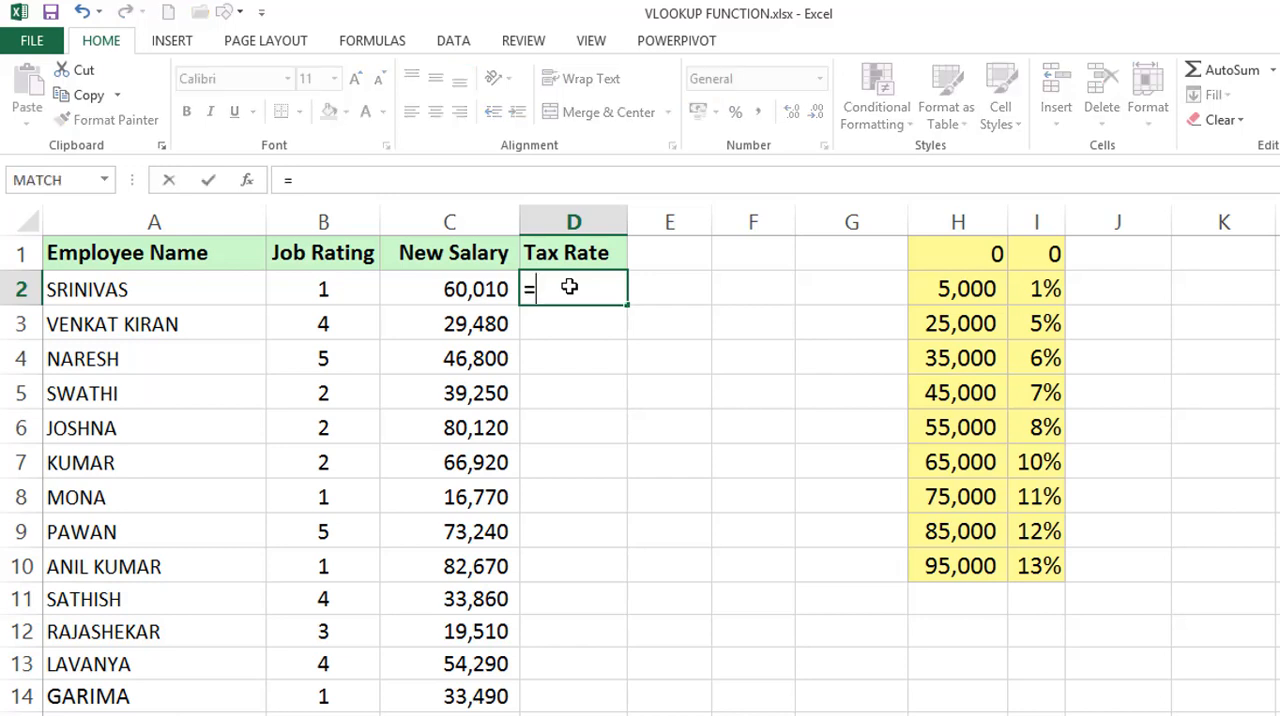
pyautogui.write('VLO')
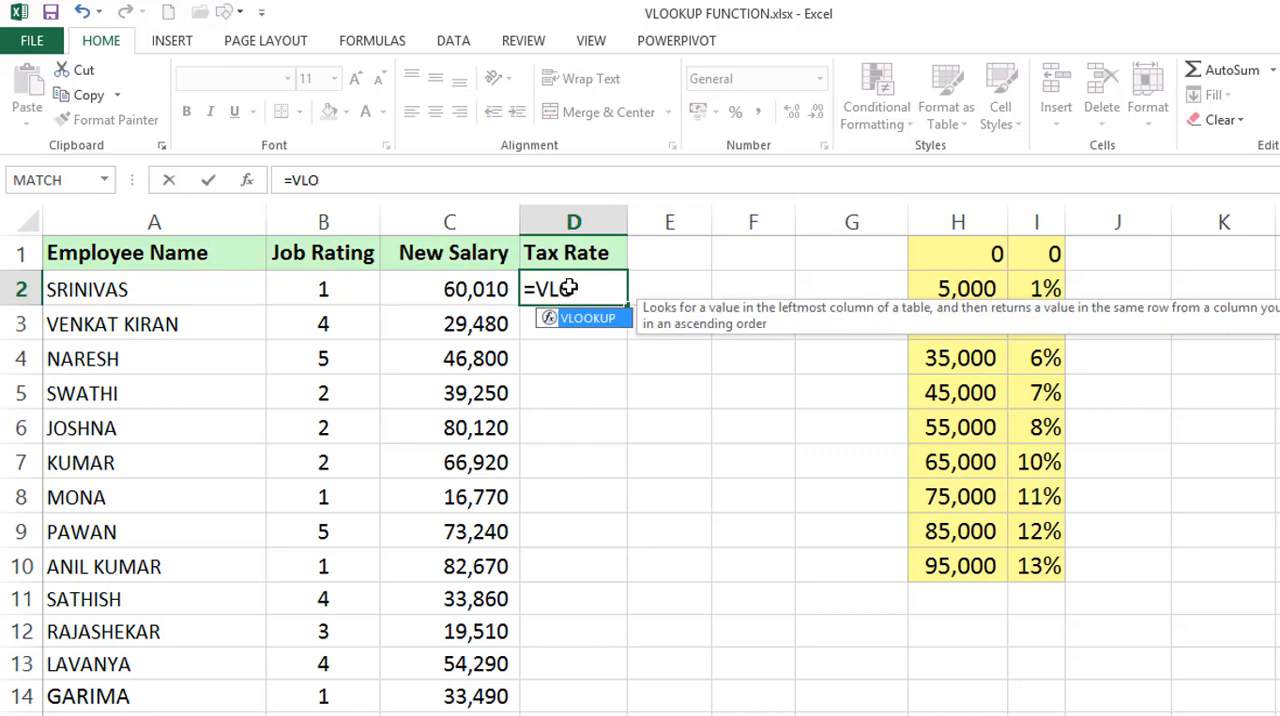
pyautogui.press('Tab')
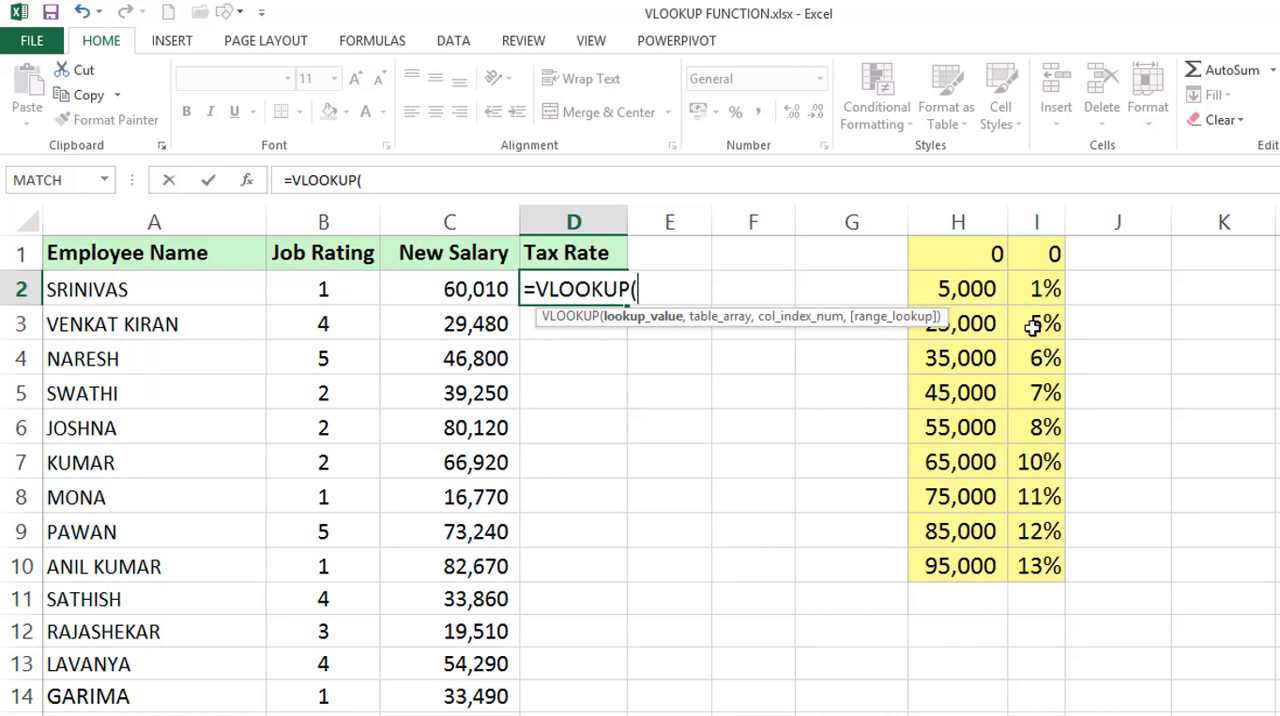
pyautogui.click(467, 290)
pyautogui.write(',')
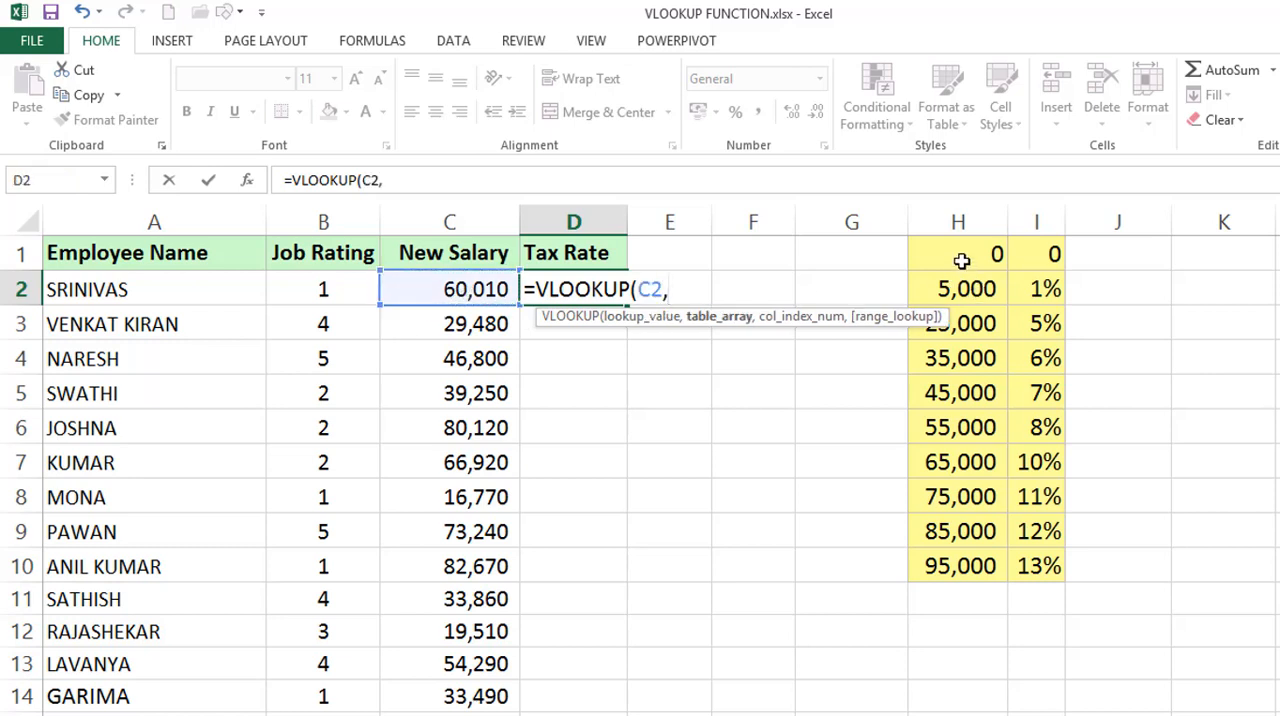
pyautogui.moveTo(961, 260); pyautogui.dragTo(1008, 556)
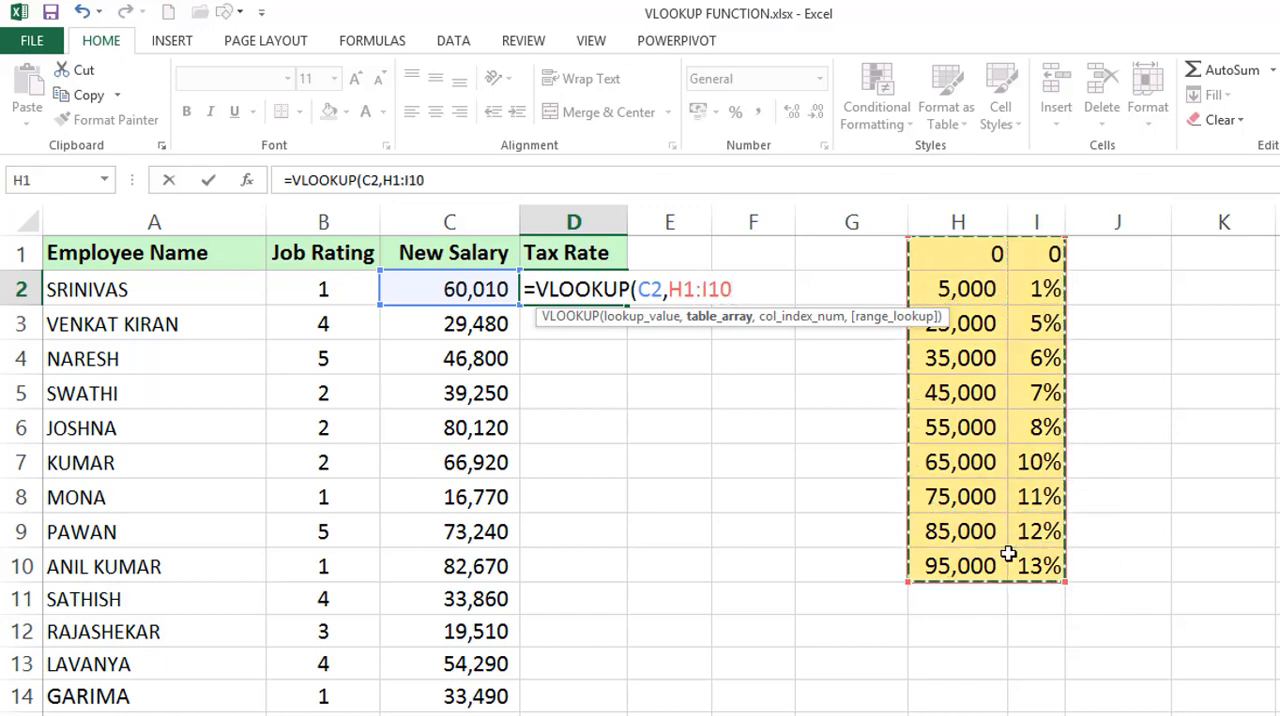
pyautogui.write(',2')
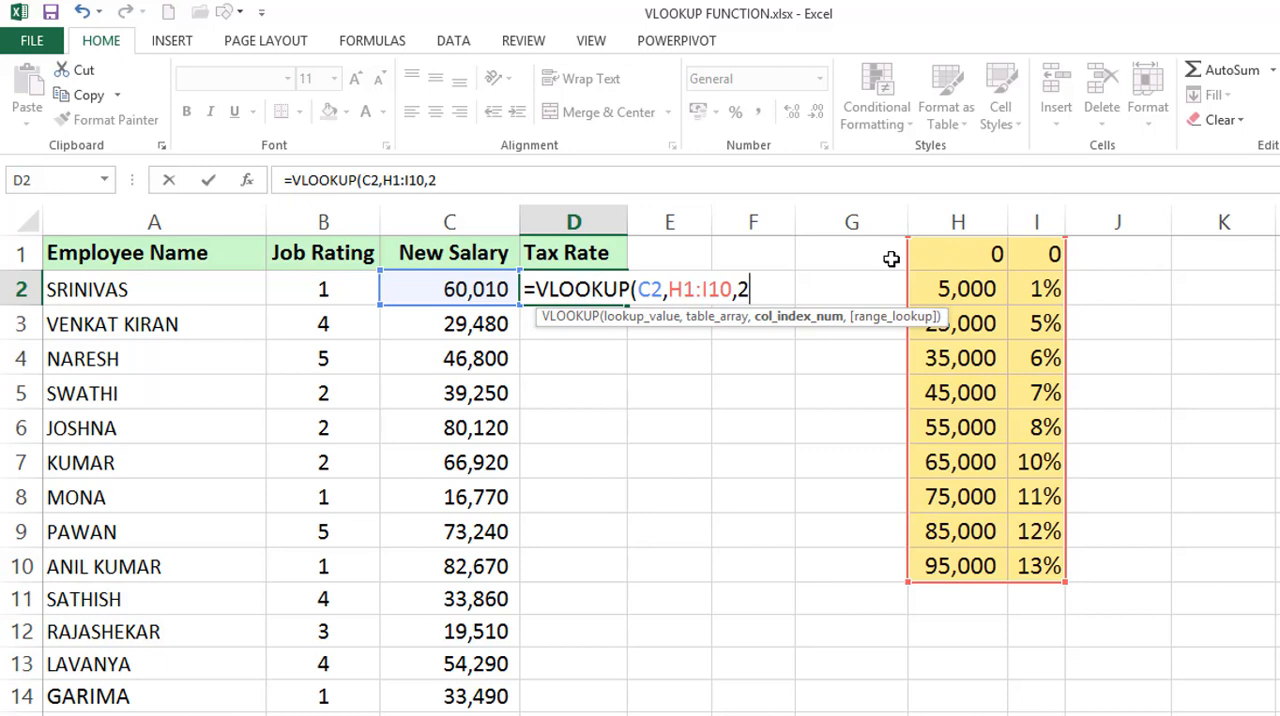
pyautogui.write(')')
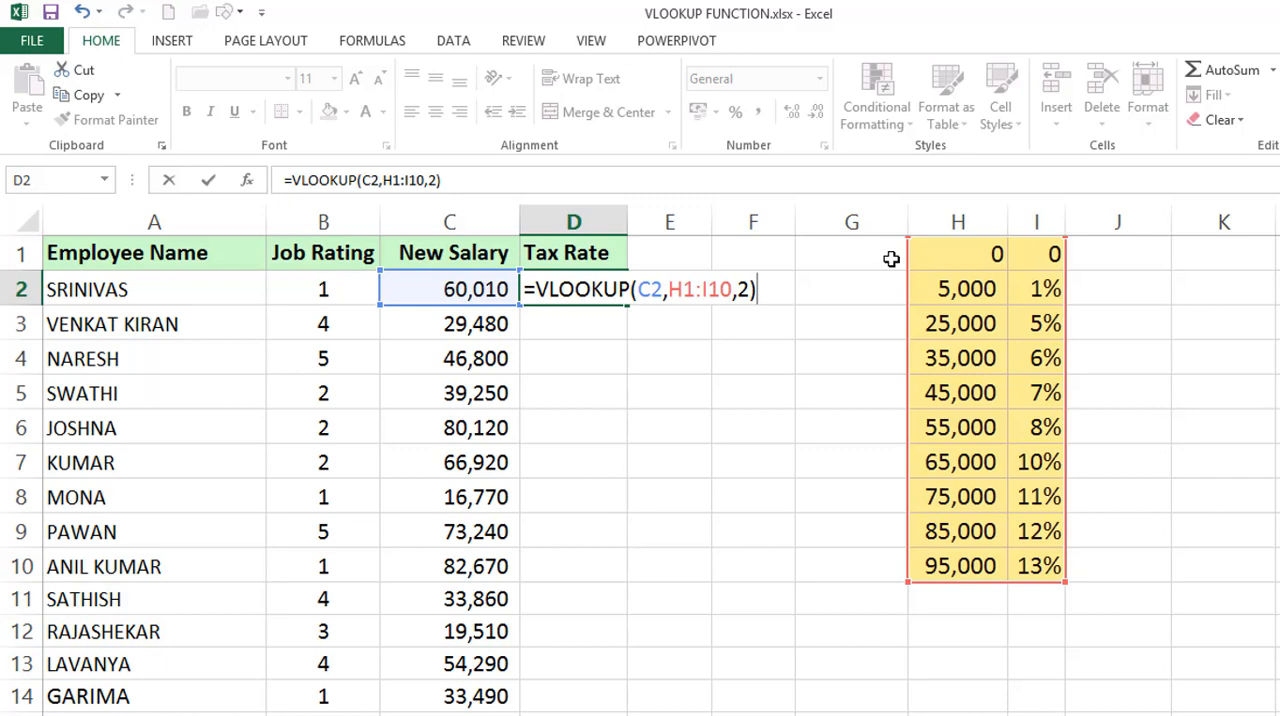
pyautogui.press('Return')
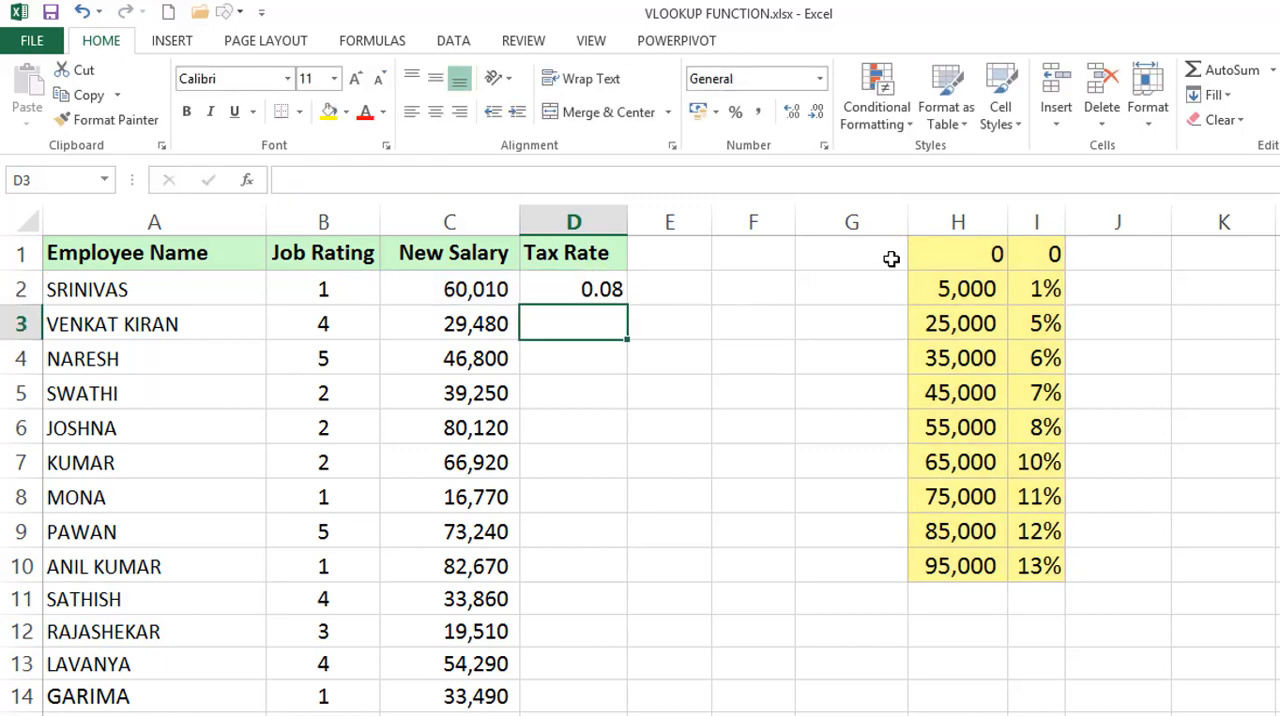
# Format cell D2 as a percentage without decimals and fill its VLOOKUP formula down the Tax Rate column.
pyautogui.click(609, 289)
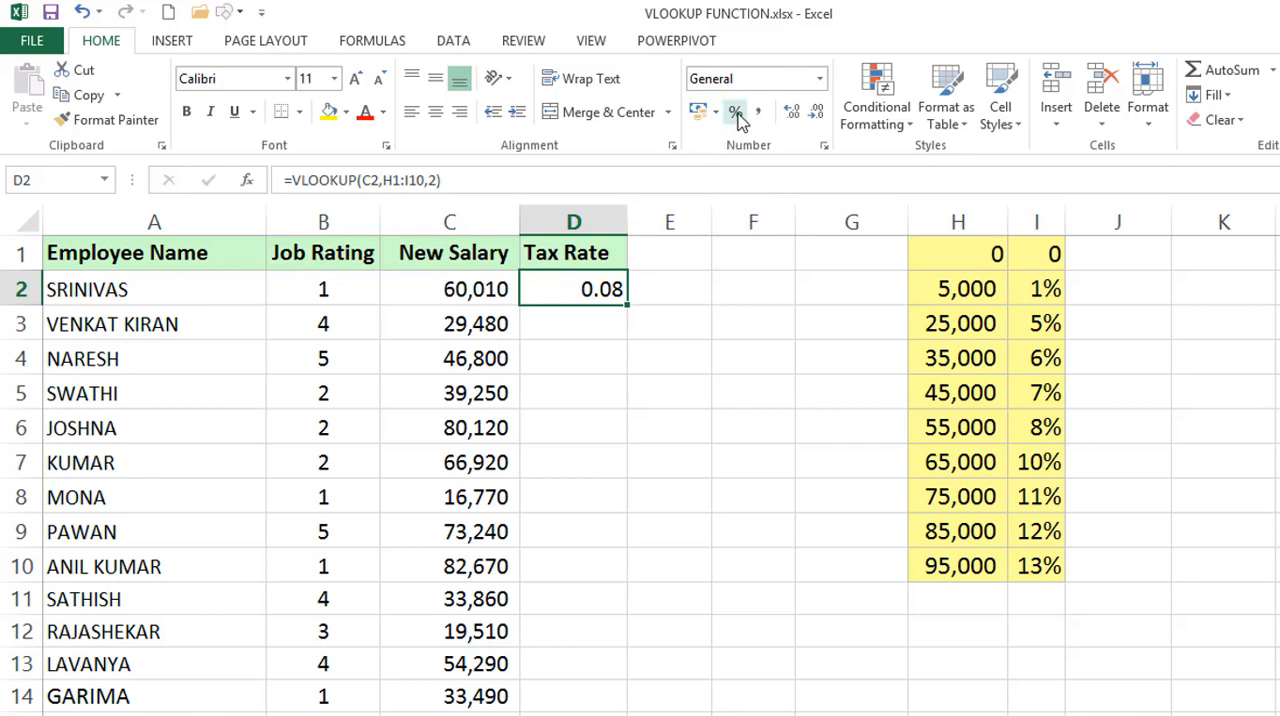
pyautogui.click(820, 78)
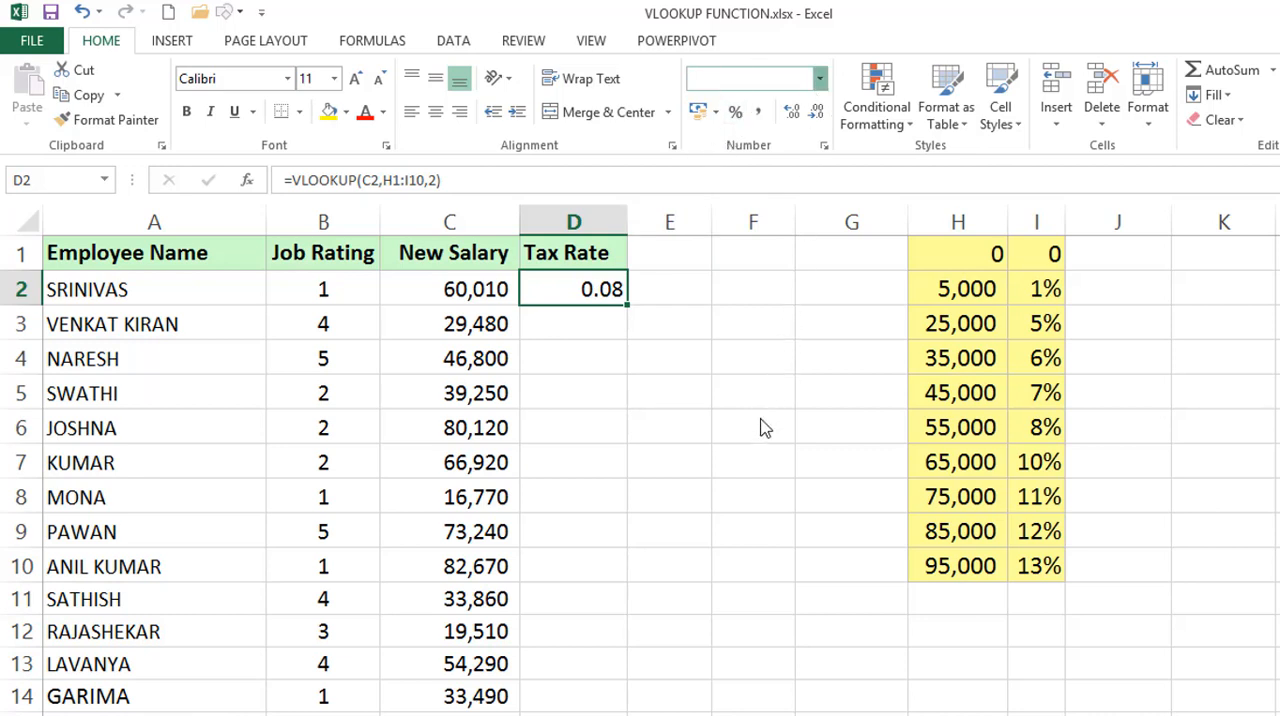
pyautogui.click(770, 450)
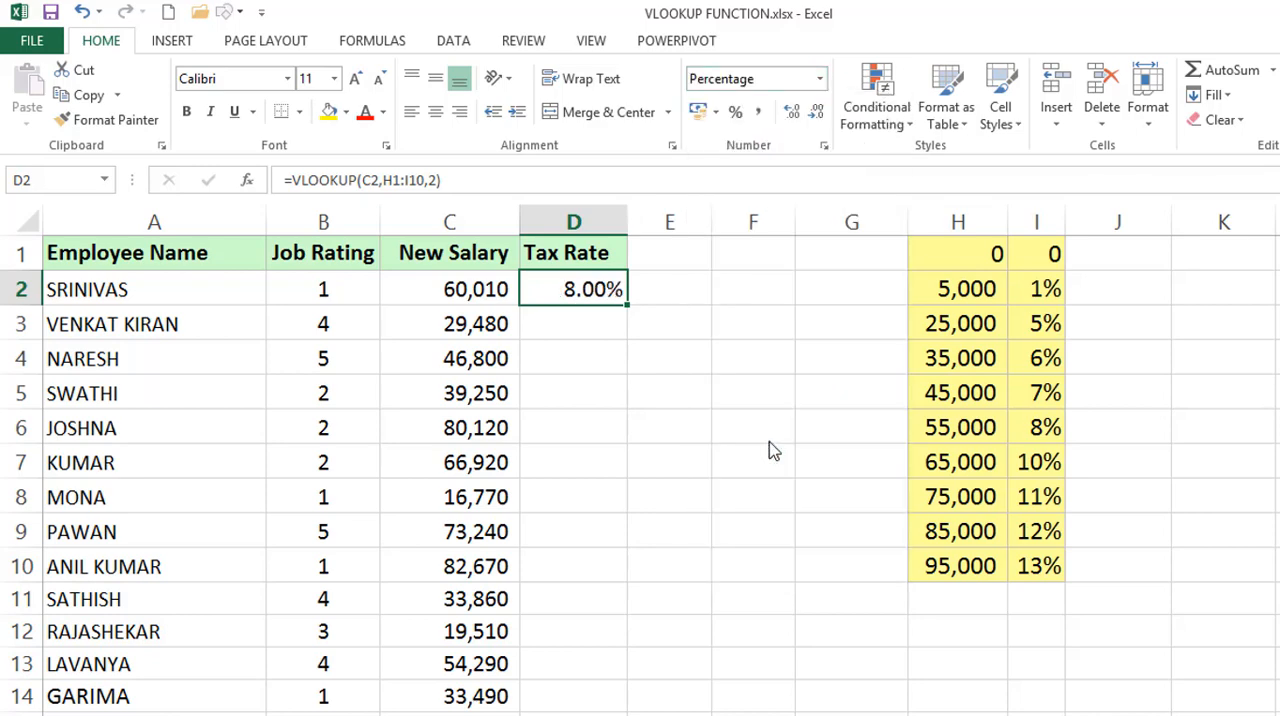
pyautogui.click(737, 113)
pyautogui.doubleClick(628, 306)
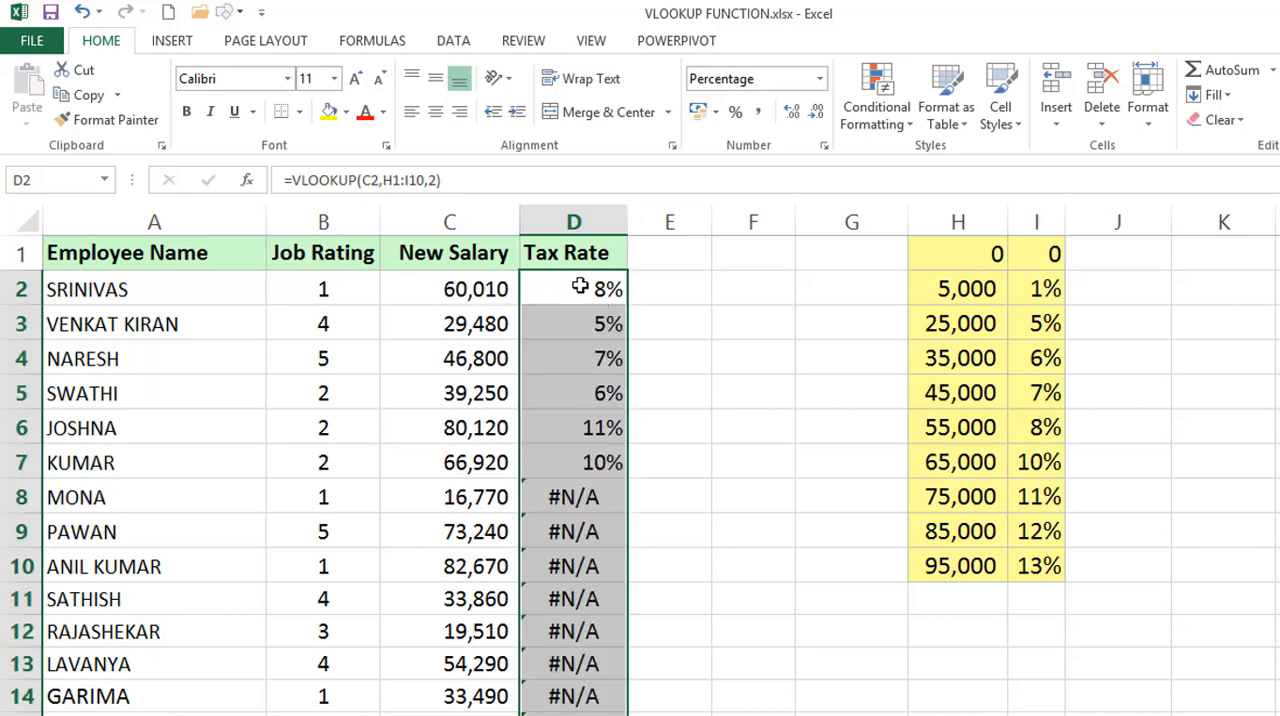
# Compare the salaries in C3 and C8 and their tax rate results with the matching salary brackets in column H.
pyautogui.click(450, 322)
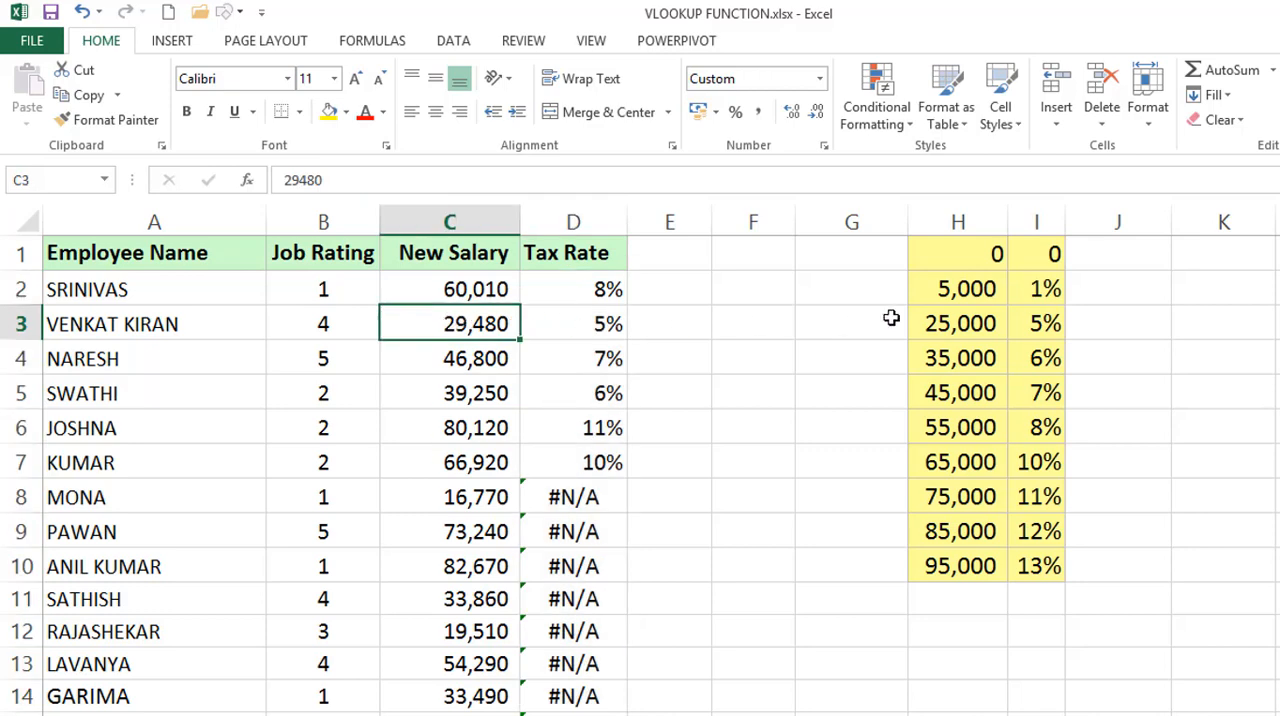
pyautogui.moveTo(944, 316); pyautogui.dragTo(969, 358)
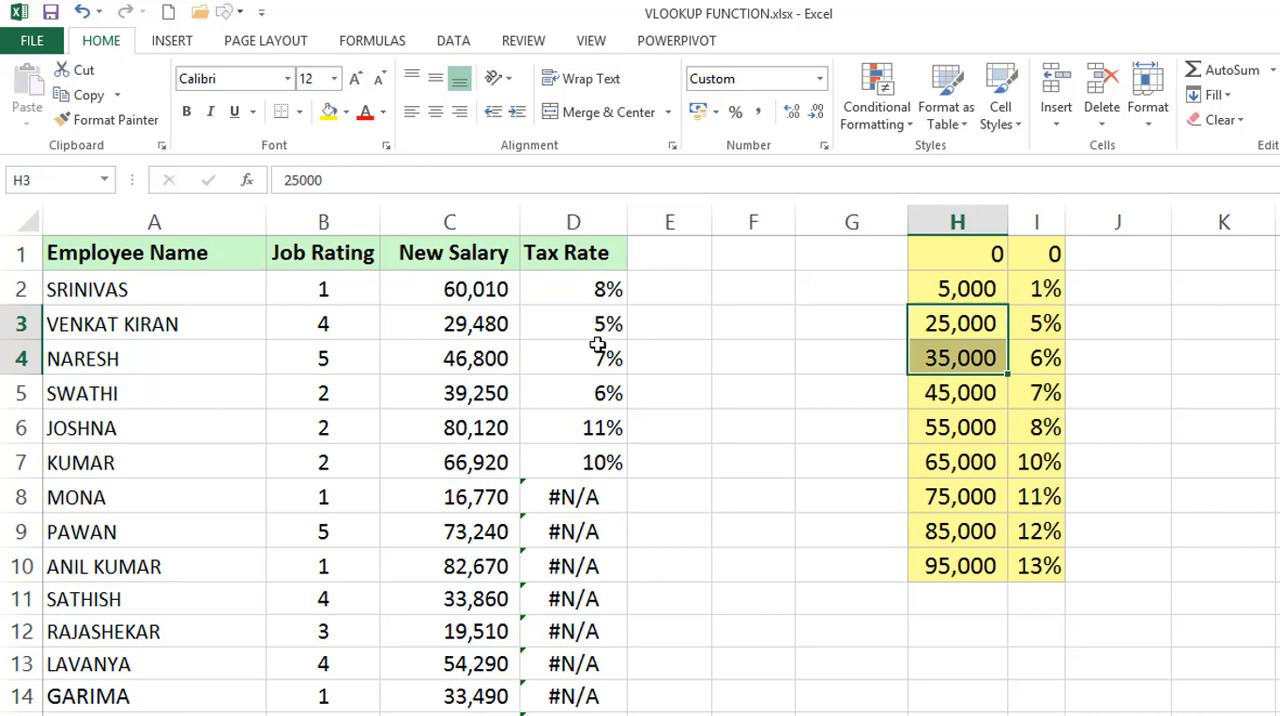
pyautogui.click(578, 497)
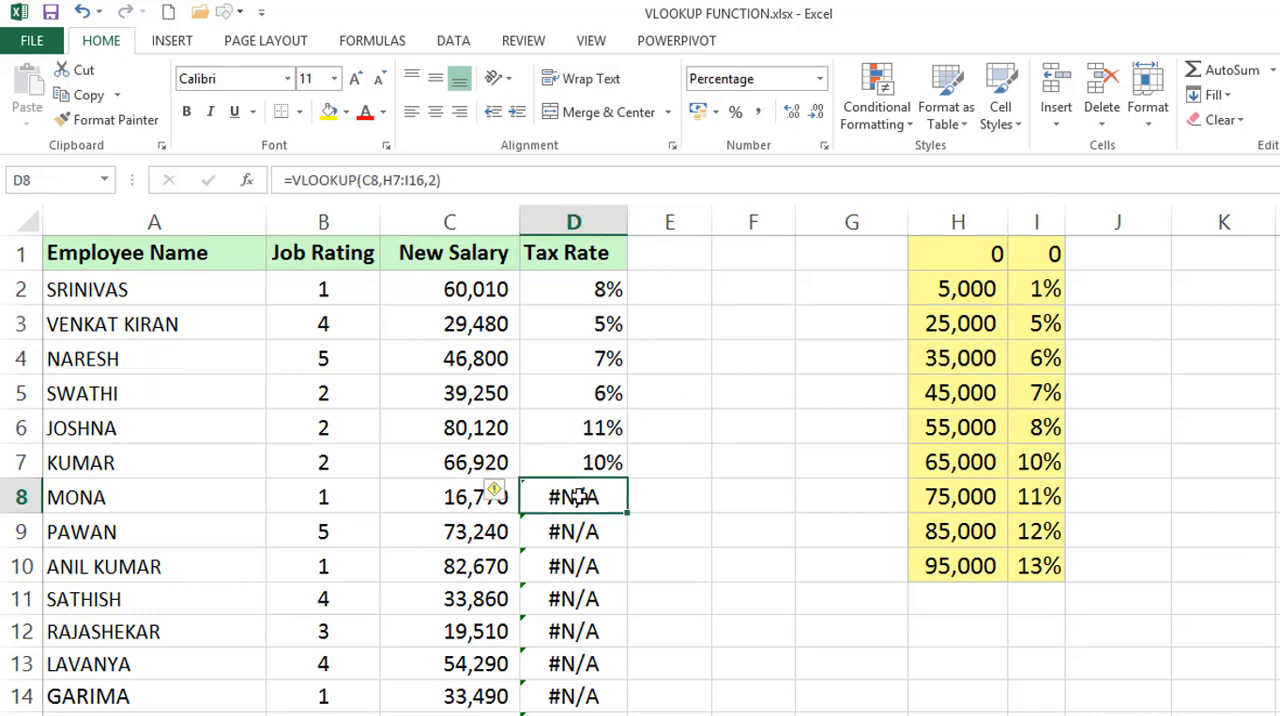
pyautogui.click(461, 497)
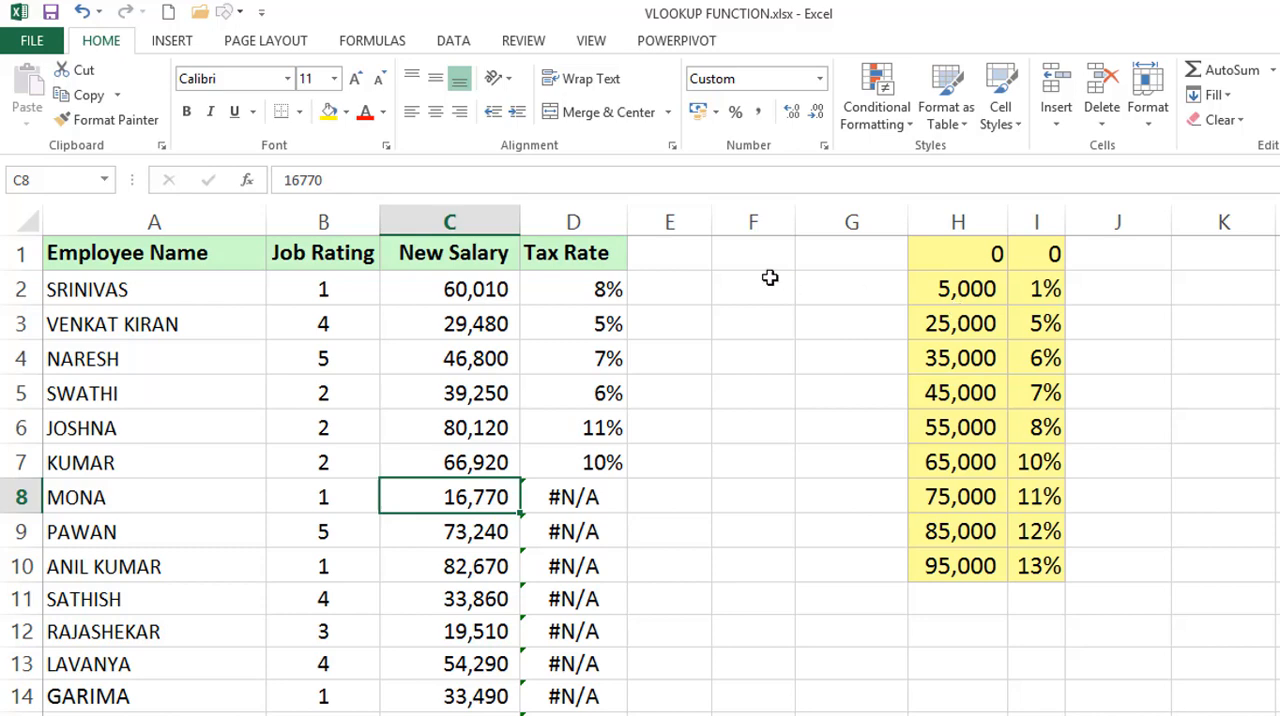
pyautogui.moveTo(949, 283); pyautogui.dragTo(943, 320)
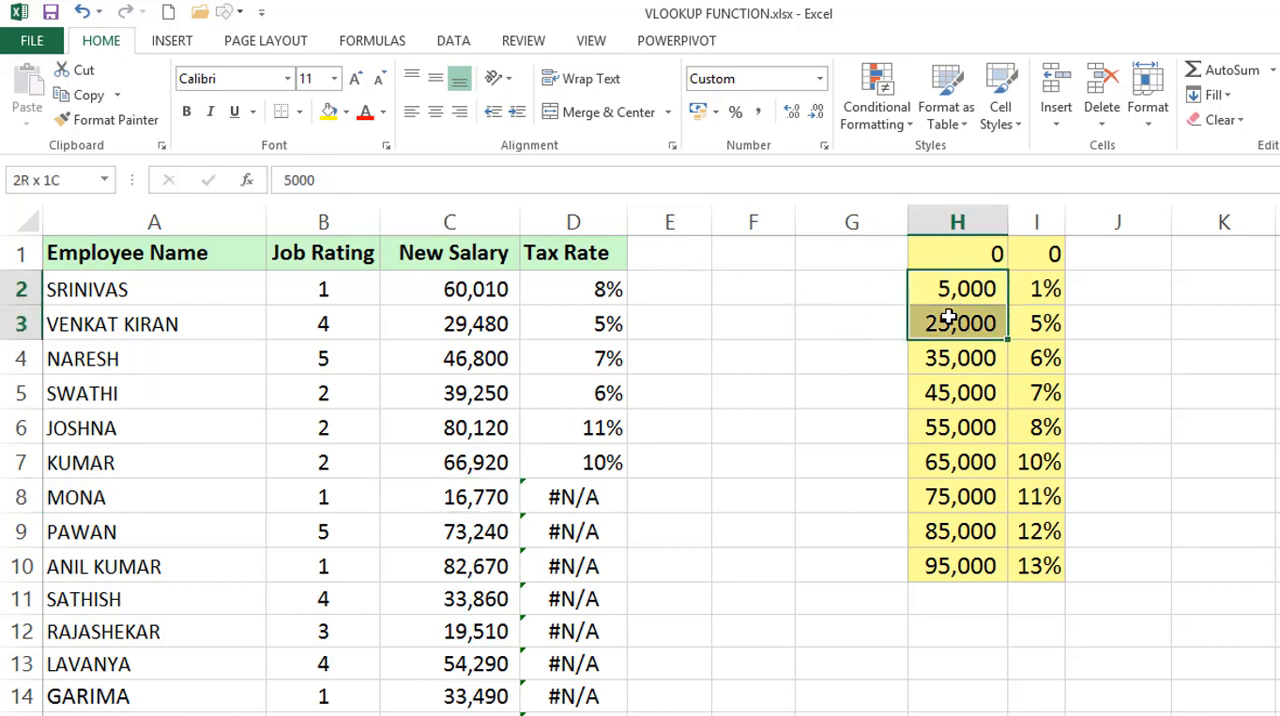
# Examine which lookup table range the formulas in D2, D3, D4 and D8 refer to.
pyautogui.click(605, 289)
pyautogui.doubleClick(605, 289)
pyautogui.doubleClick(694, 288)
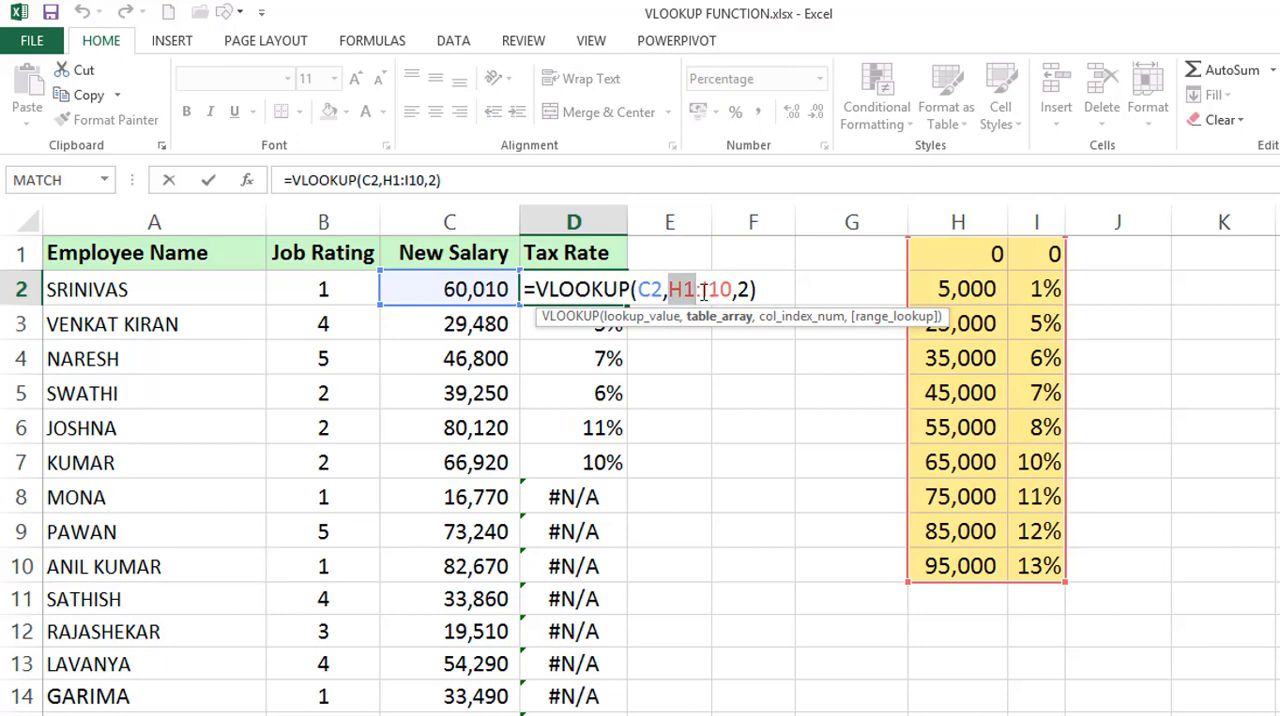
pyautogui.press('Escape')
pyautogui.doubleClick(607, 323)
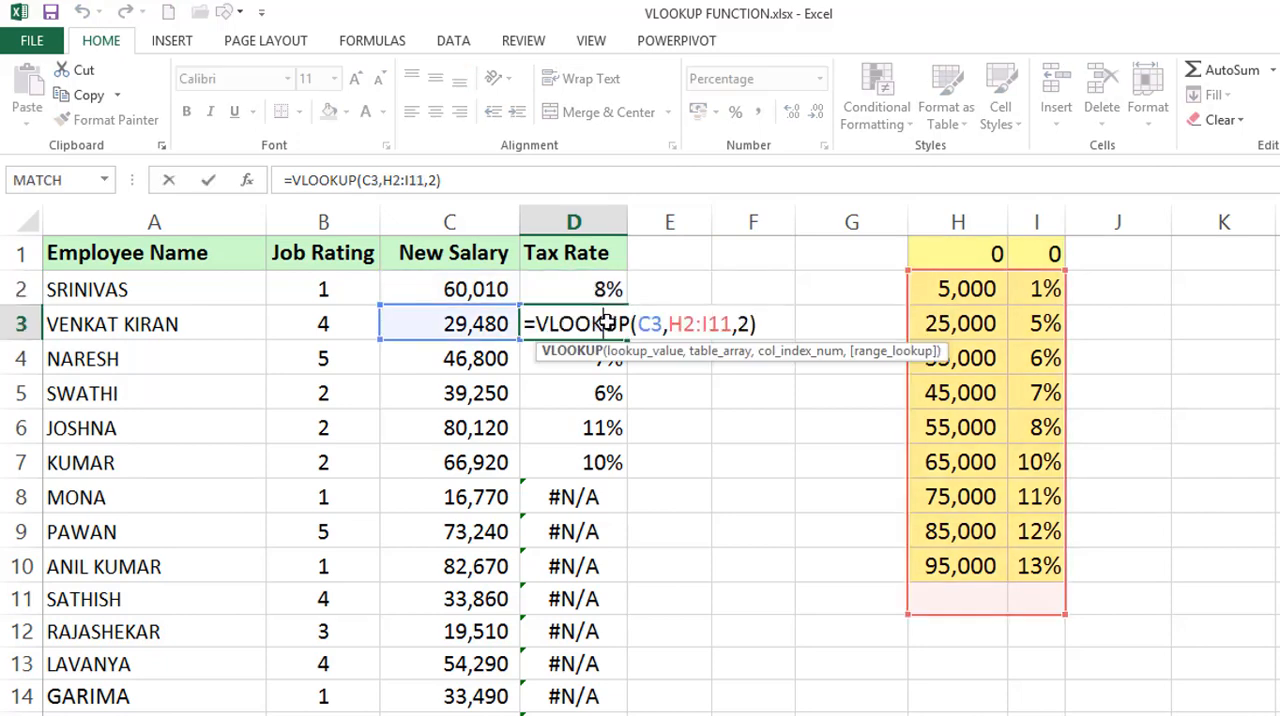
pyautogui.press('Escape')
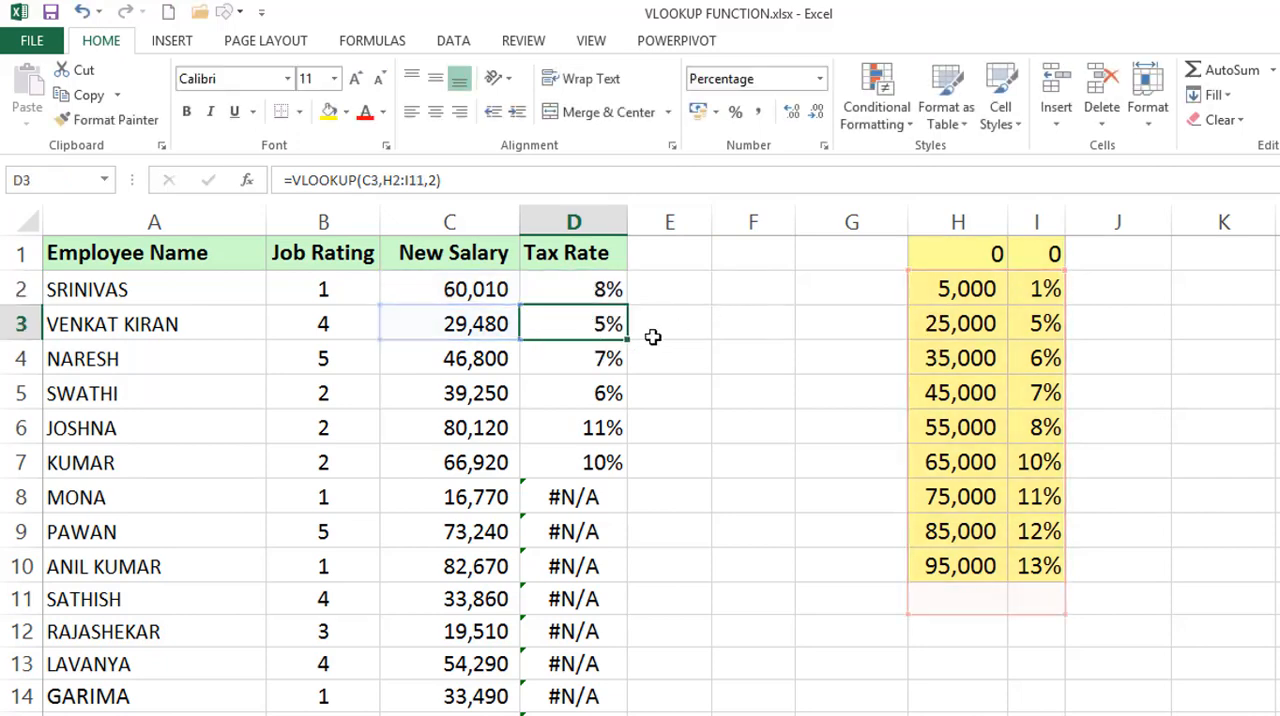
pyautogui.doubleClick(554, 362)
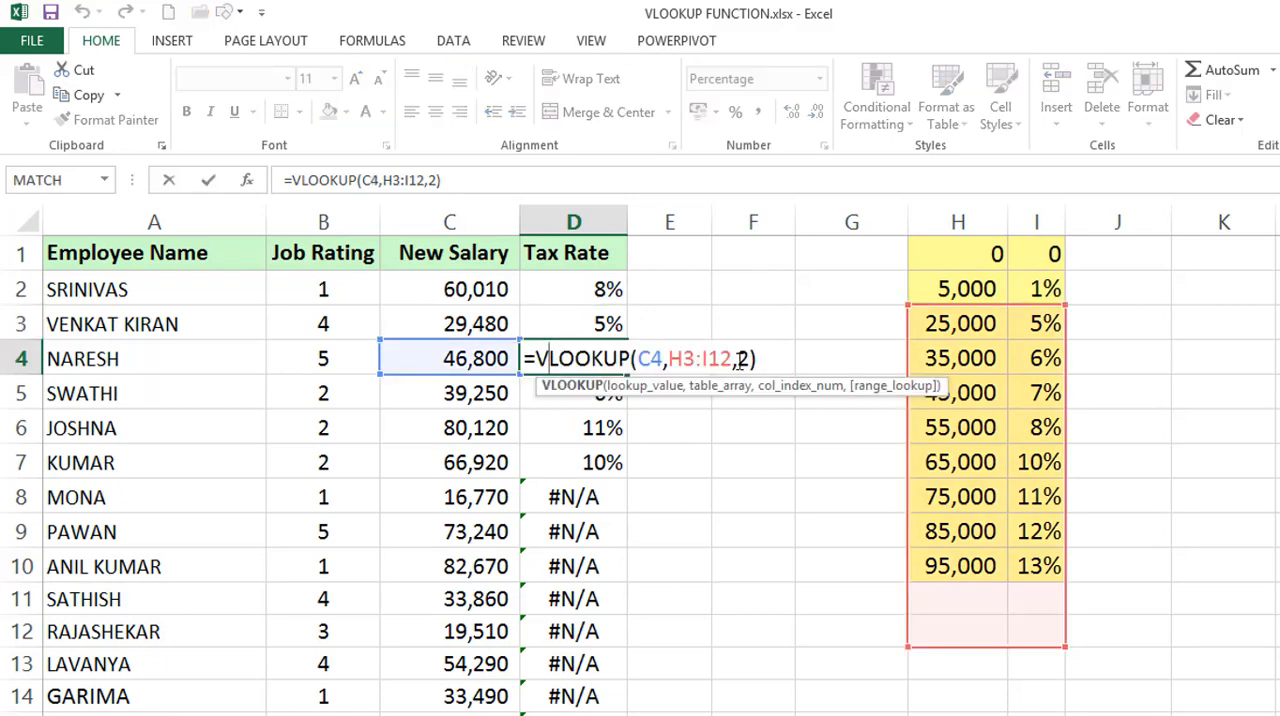
pyautogui.press('Escape')
pyautogui.doubleClick(593, 490)
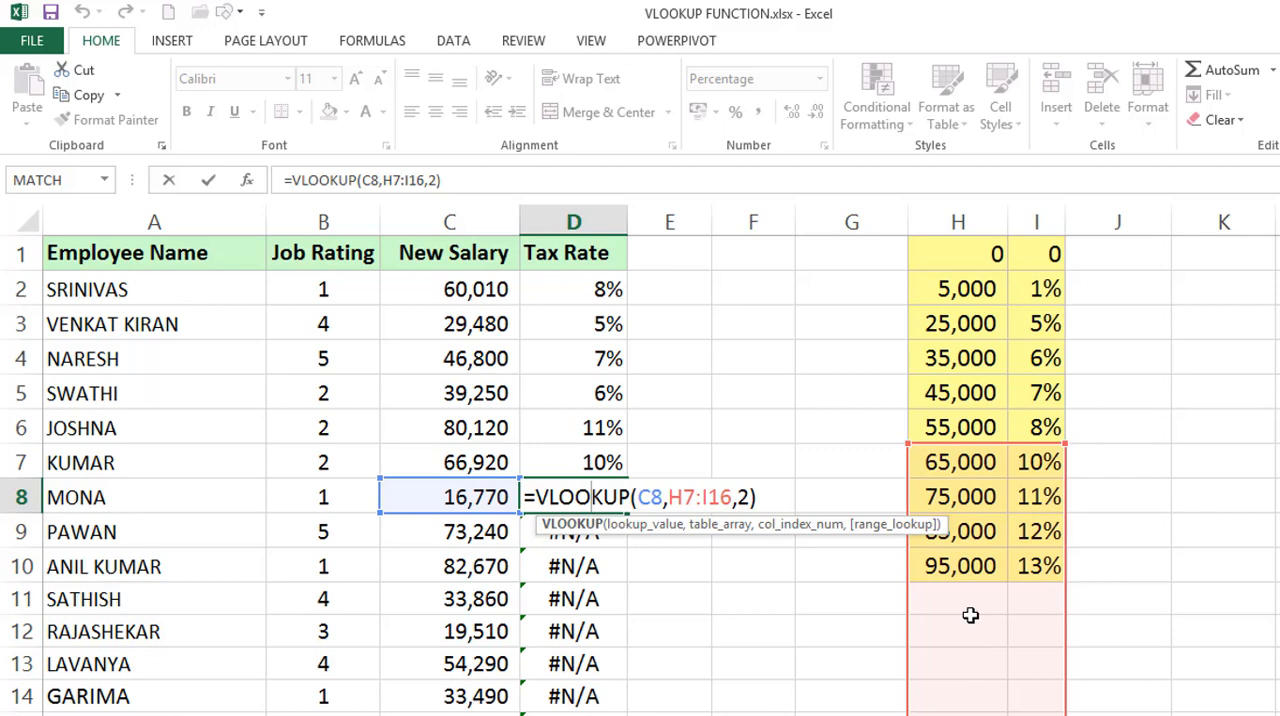
pyautogui.hotkey('ctrl', 'Return')
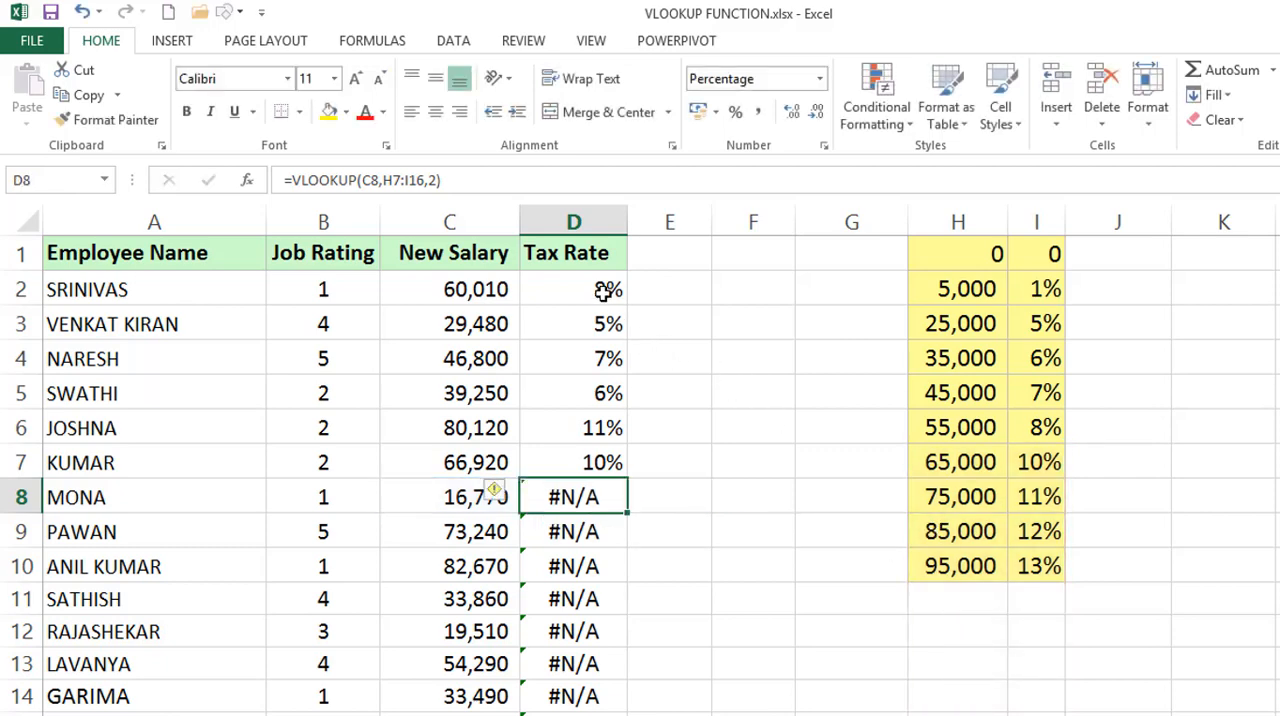
# Clear all formulas in the Tax Rate column from D2 down.
pyautogui.click(605, 291)
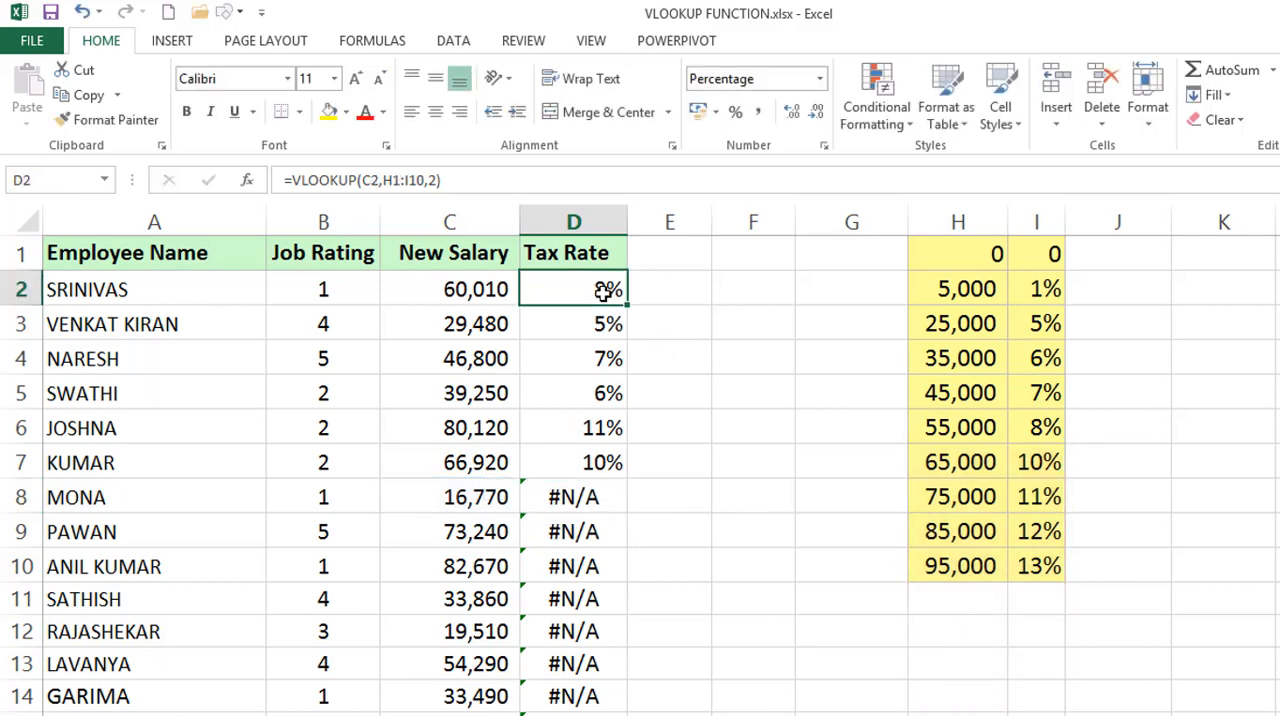
pyautogui.hotkey('ctrl', 'shift', 'Down')
pyautogui.press('Delete')
pyautogui.hotkey('ctrl', 'BackSpace')
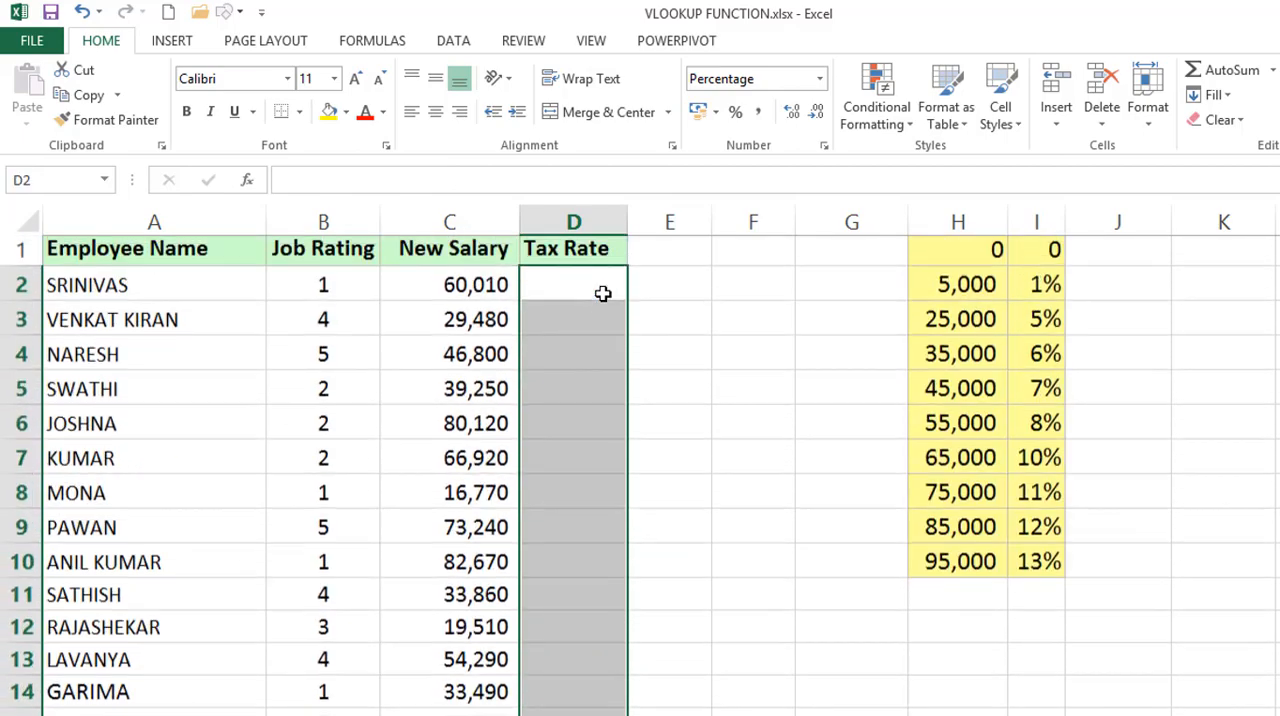
pyautogui.press('Down')
# Enter =VLOOKUP(C2,$H$1:$I$10,2) in D2 and fill it down the Tax Rate column.
pyautogui.click(603, 293)
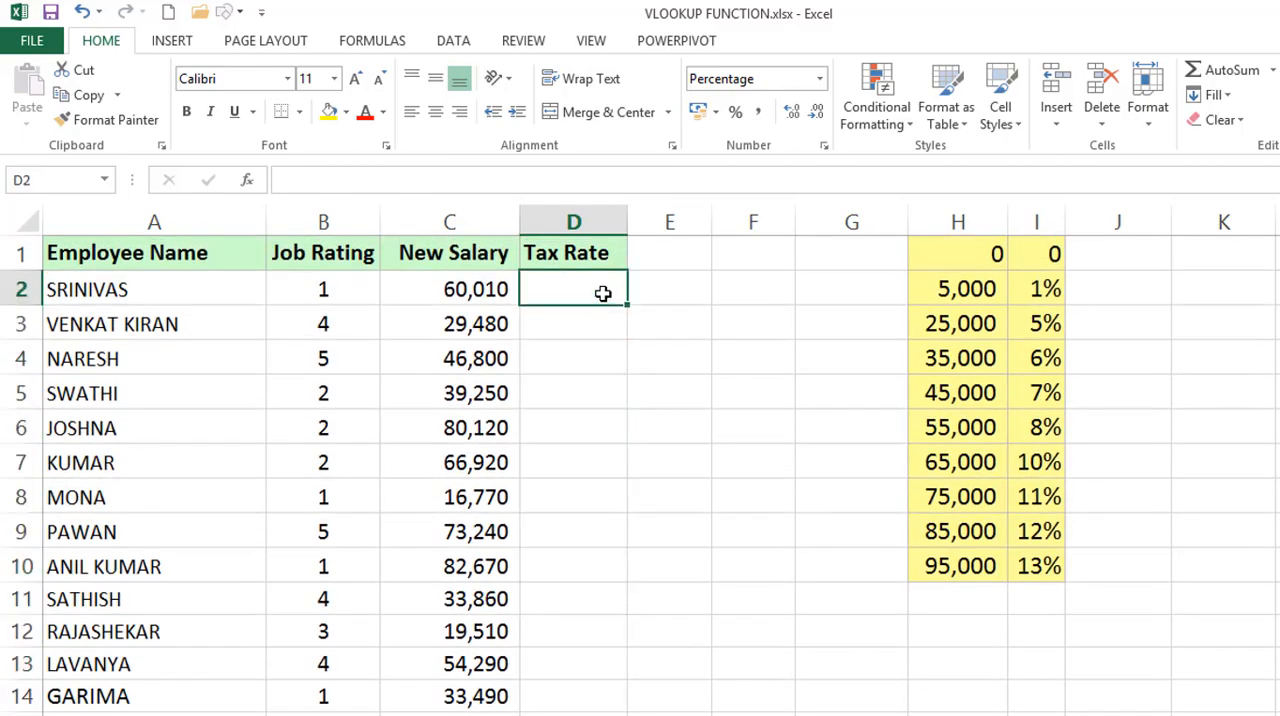
pyautogui.write('=VLOOKUP(')
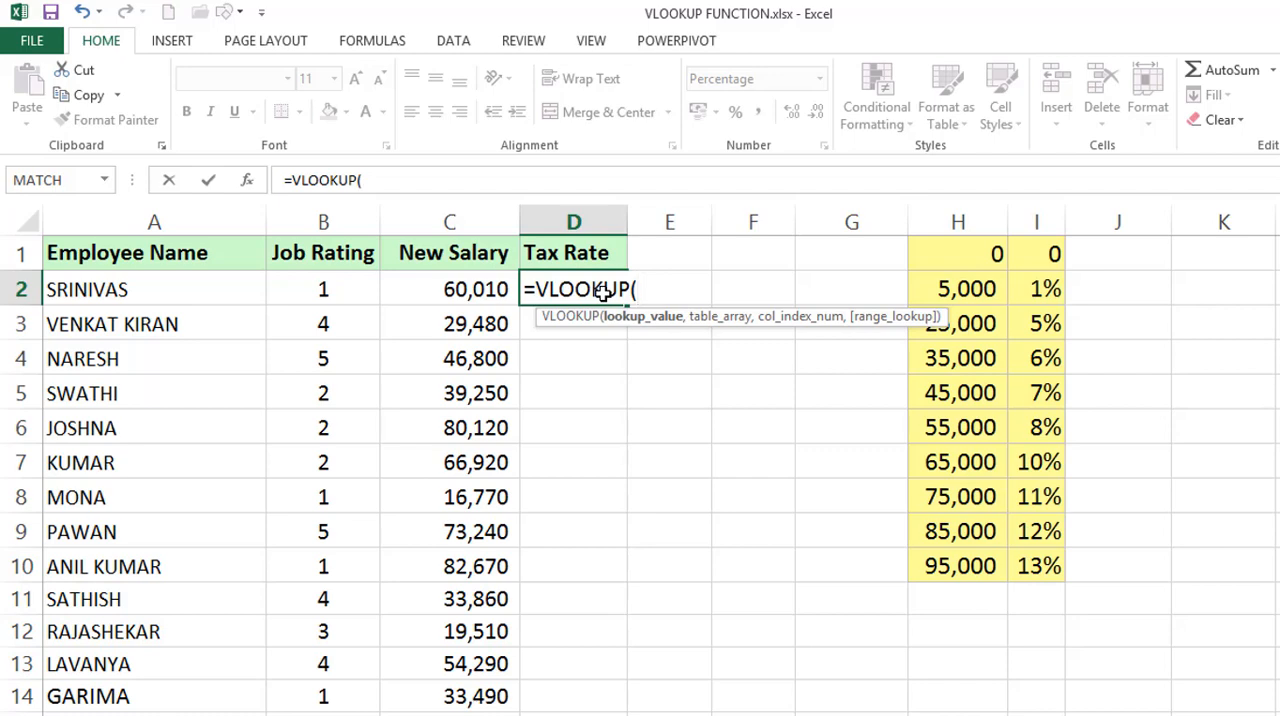
pyautogui.press('Left')
pyautogui.write(',')
pyautogui.moveTo(989, 263); pyautogui.dragTo(1020, 562)
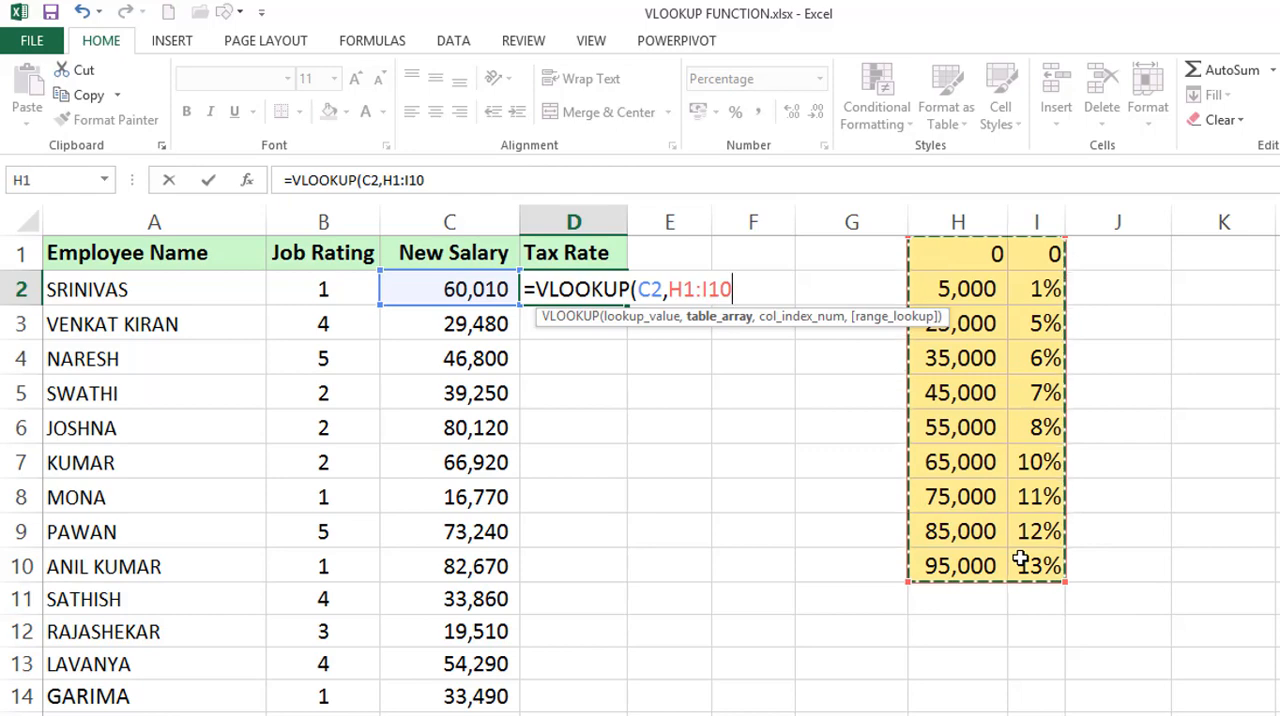
pyautogui.press('F4')
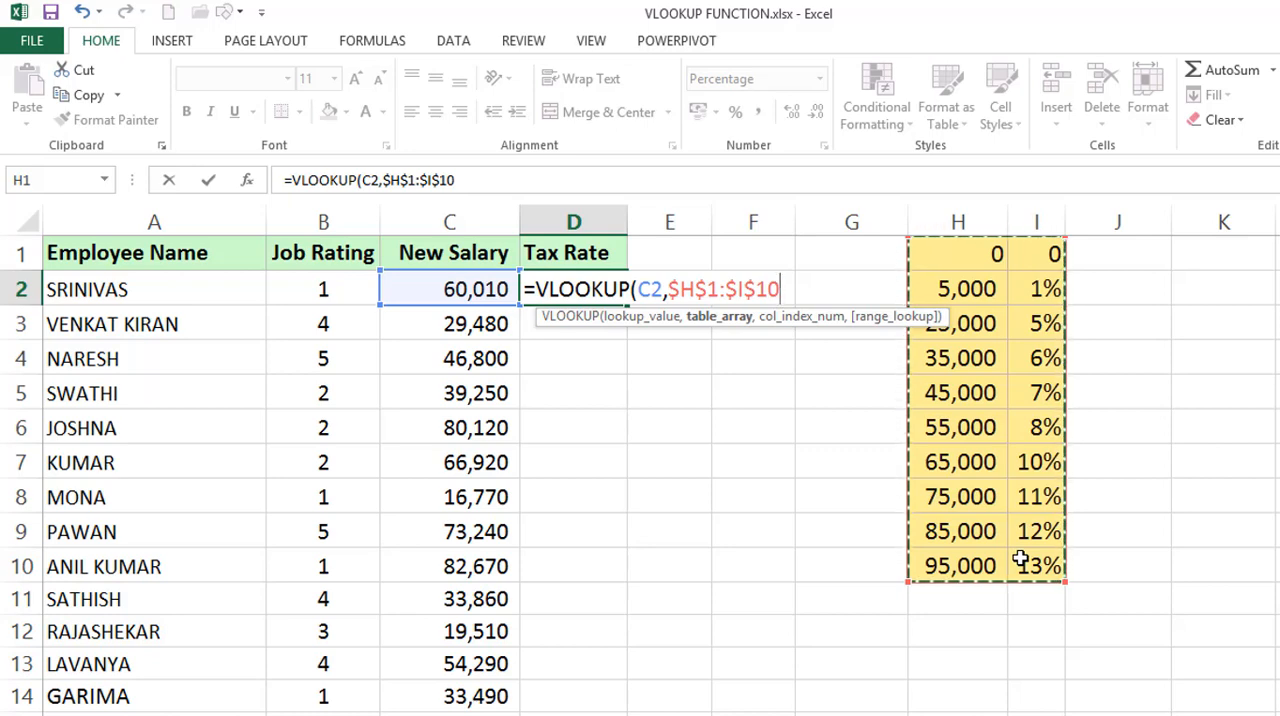
pyautogui.write(',')
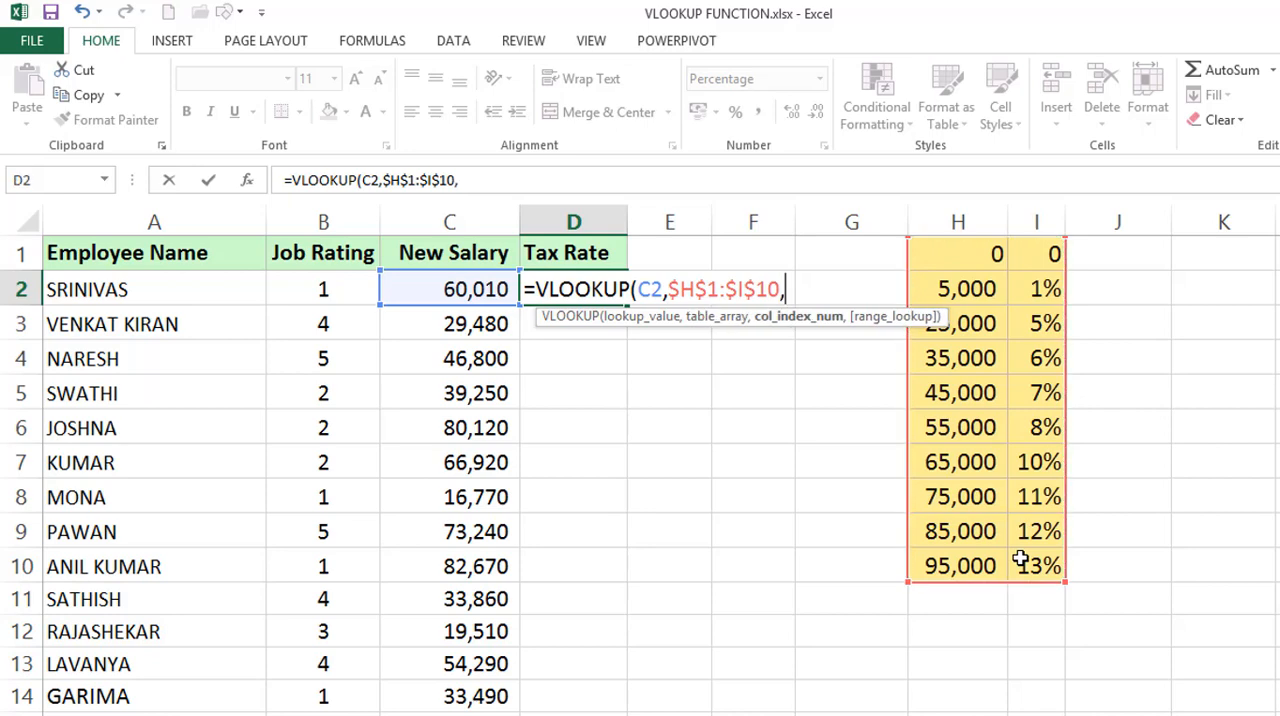
pyautogui.write('2)')
pyautogui.press('Return')
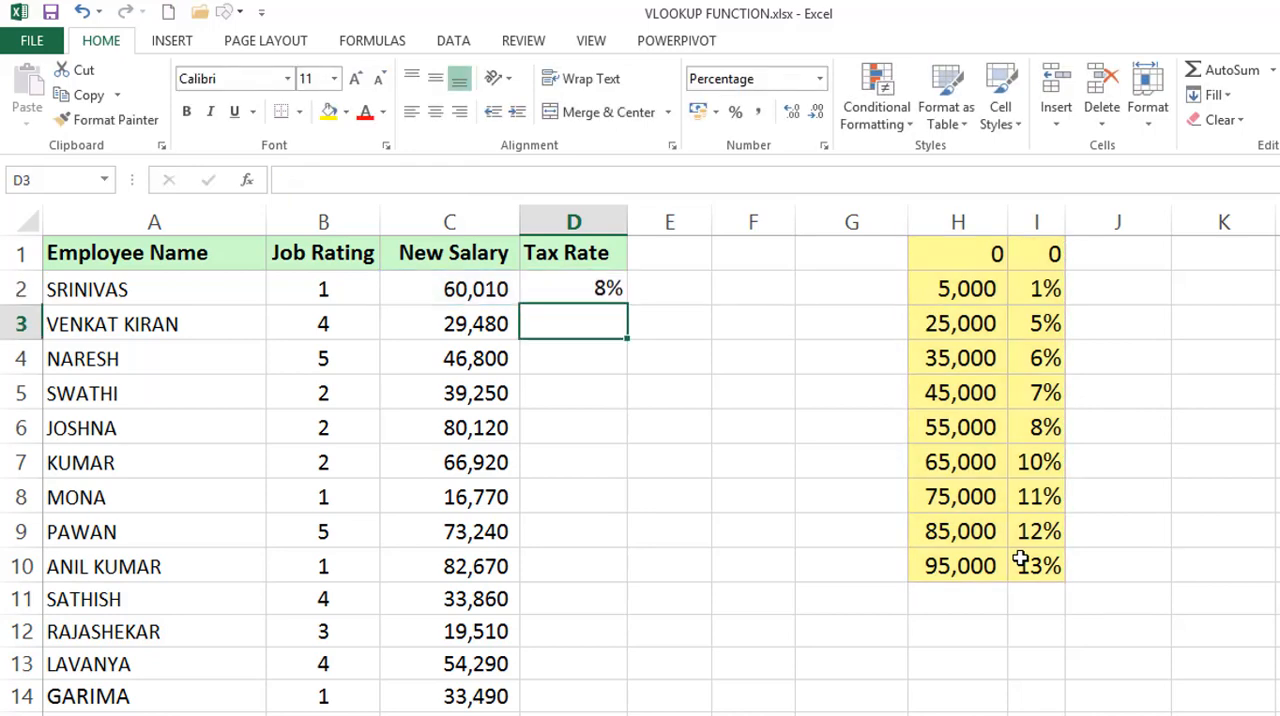
pyautogui.click(587, 281)
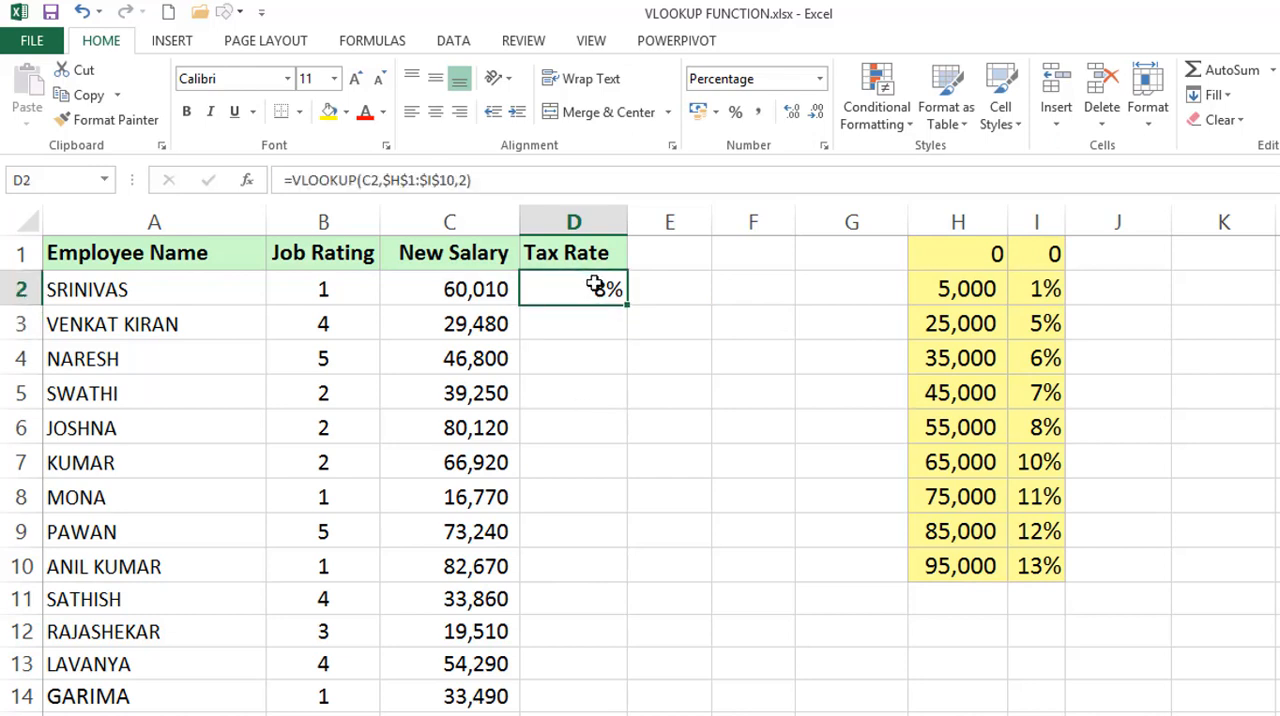
pyautogui.doubleClick(627, 305)
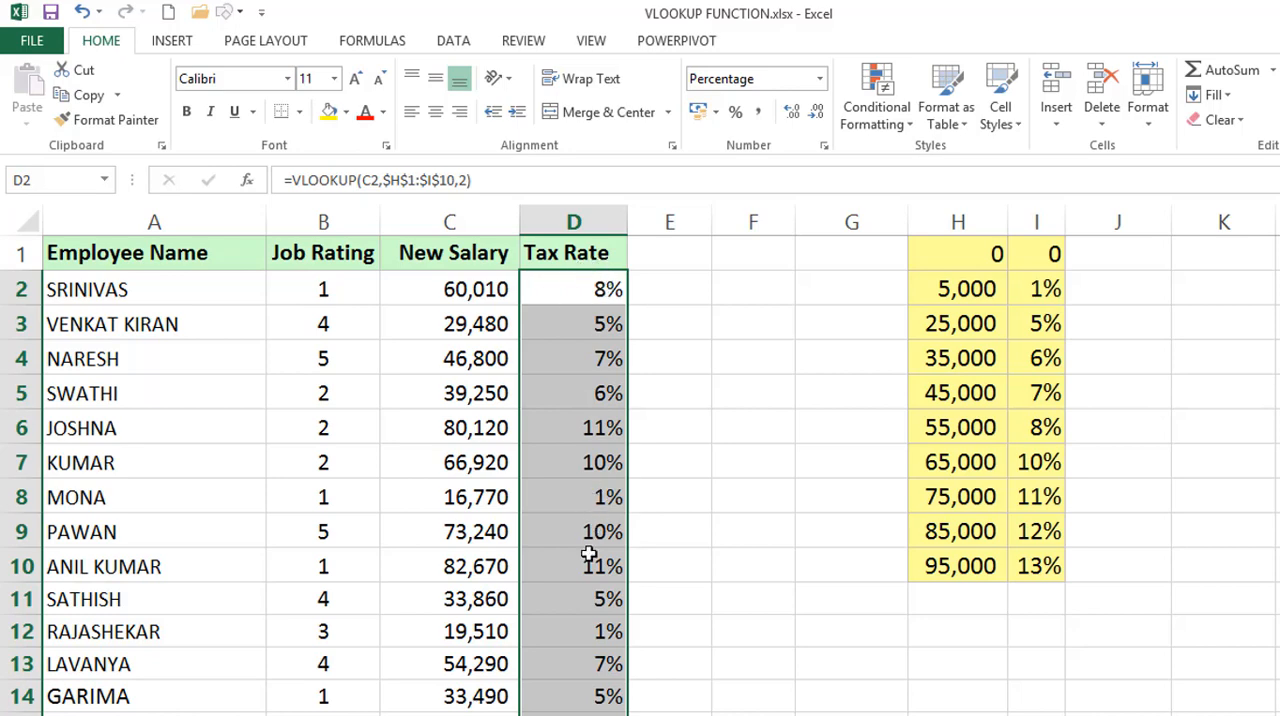
# Check the absolute table range in the formulas of D2 and D8.
pyautogui.doubleClick(585, 290)
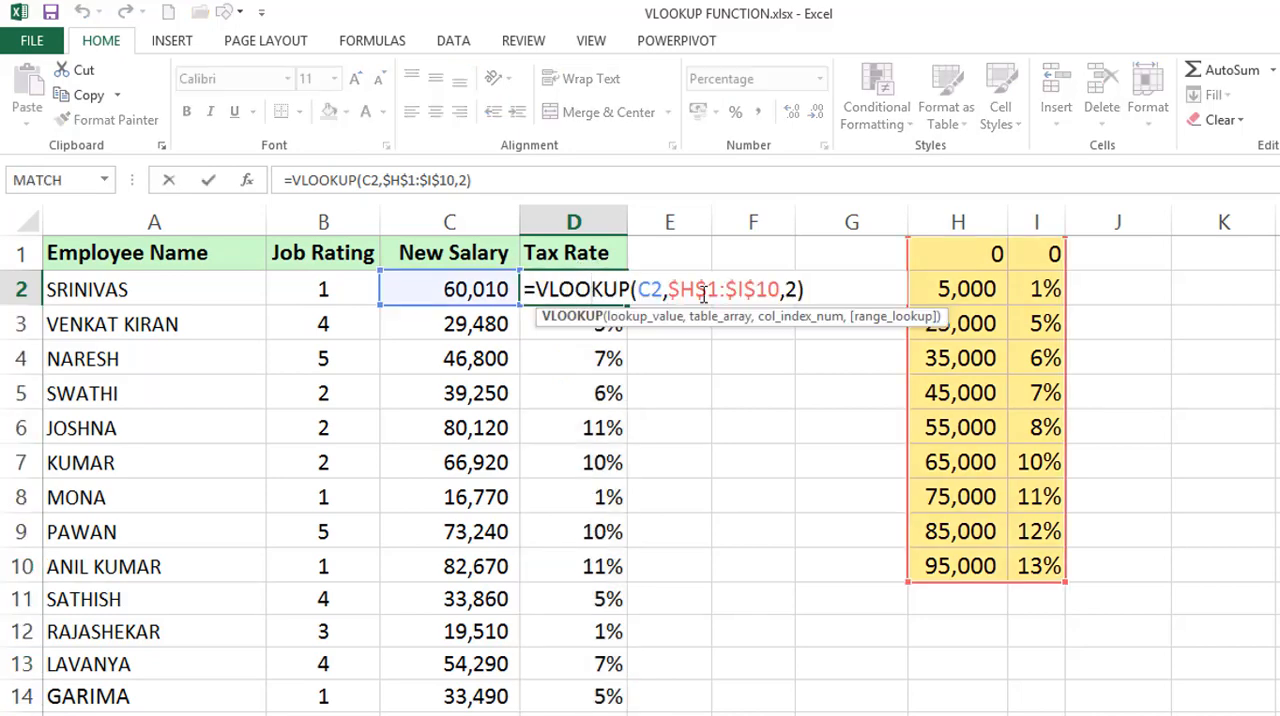
pyautogui.press('Escape')
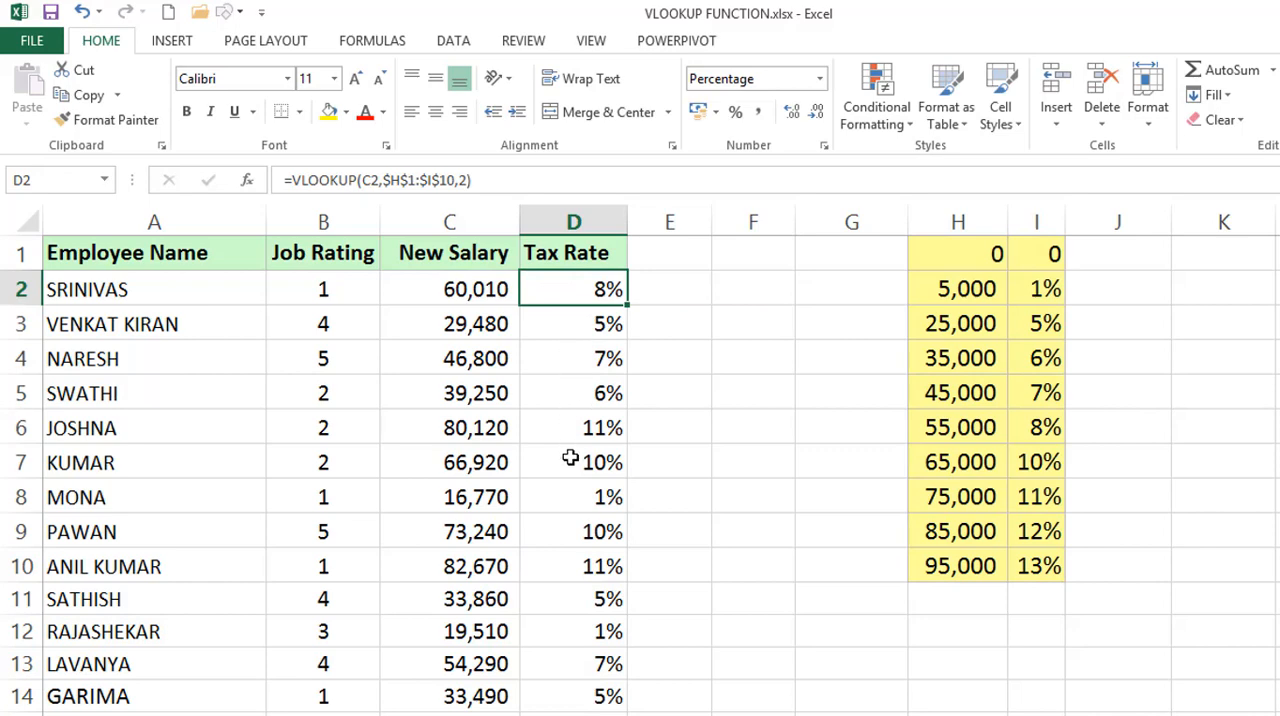
pyautogui.doubleClick(567, 497)
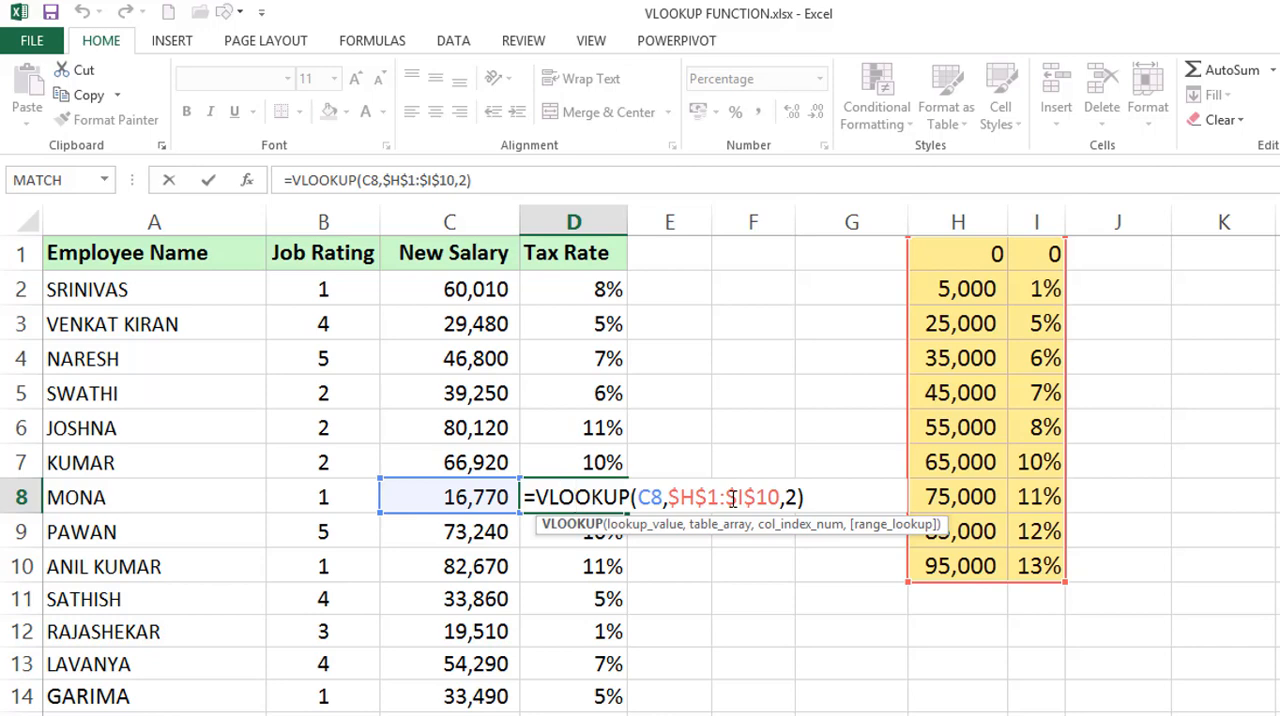
pyautogui.hotkey('ctrl', 'Return')
pyautogui.click(594, 288)
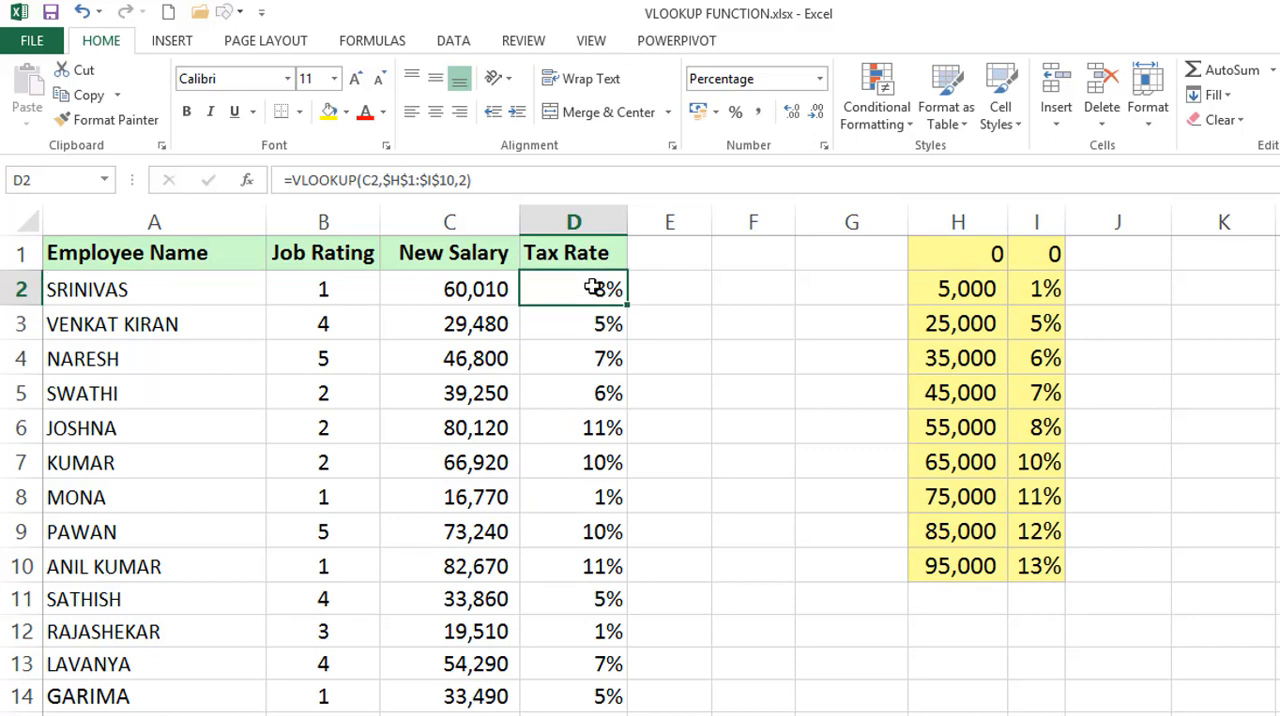
pyautogui.doubleClick(594, 288)
pyautogui.doubleClick(683, 289)
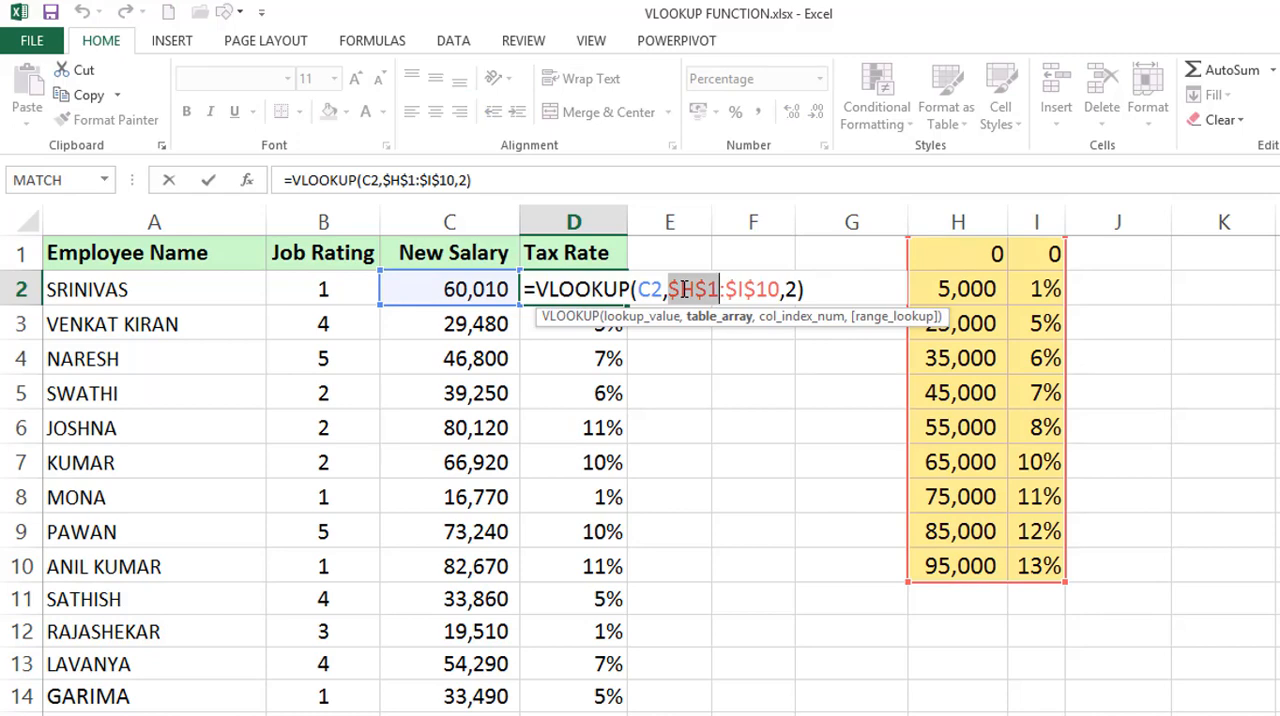
pyautogui.press('Escape')
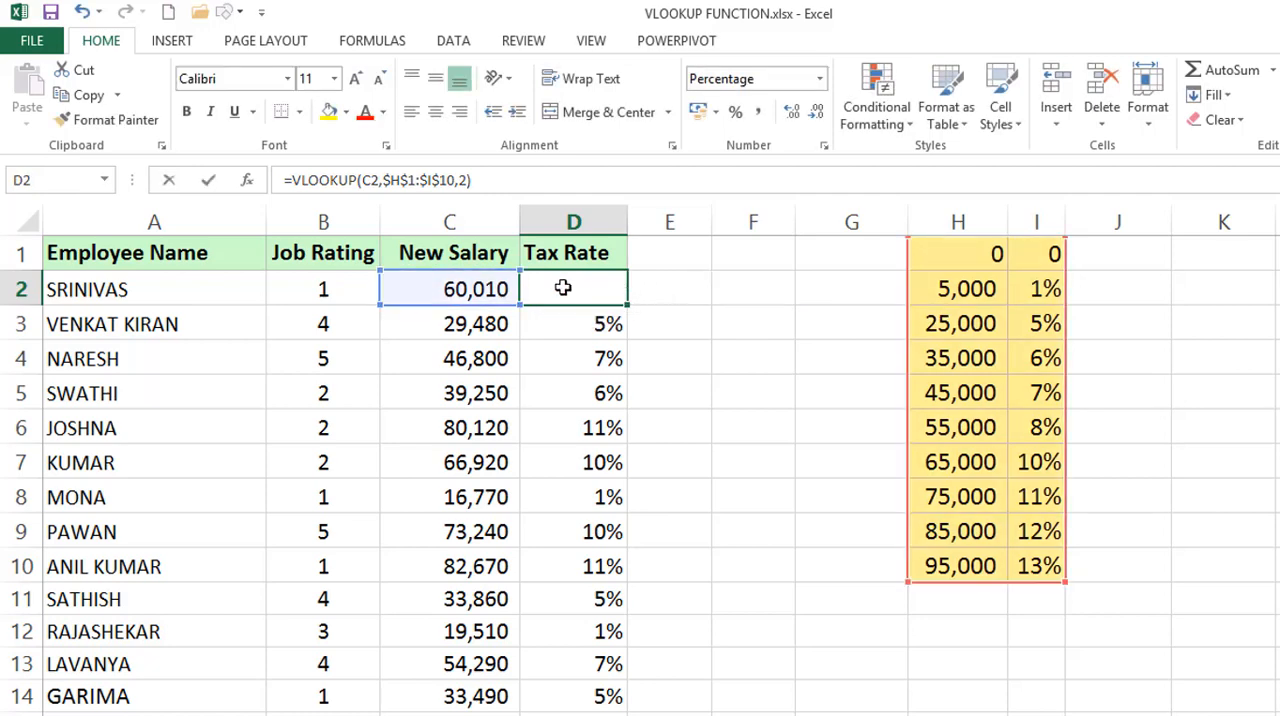
# Replace the table range in the D2 formula with whole columns, giving =VLOOKUP(C2,H:I,2).
pyautogui.doubleClick(563, 288)
pyautogui.click(779, 289)
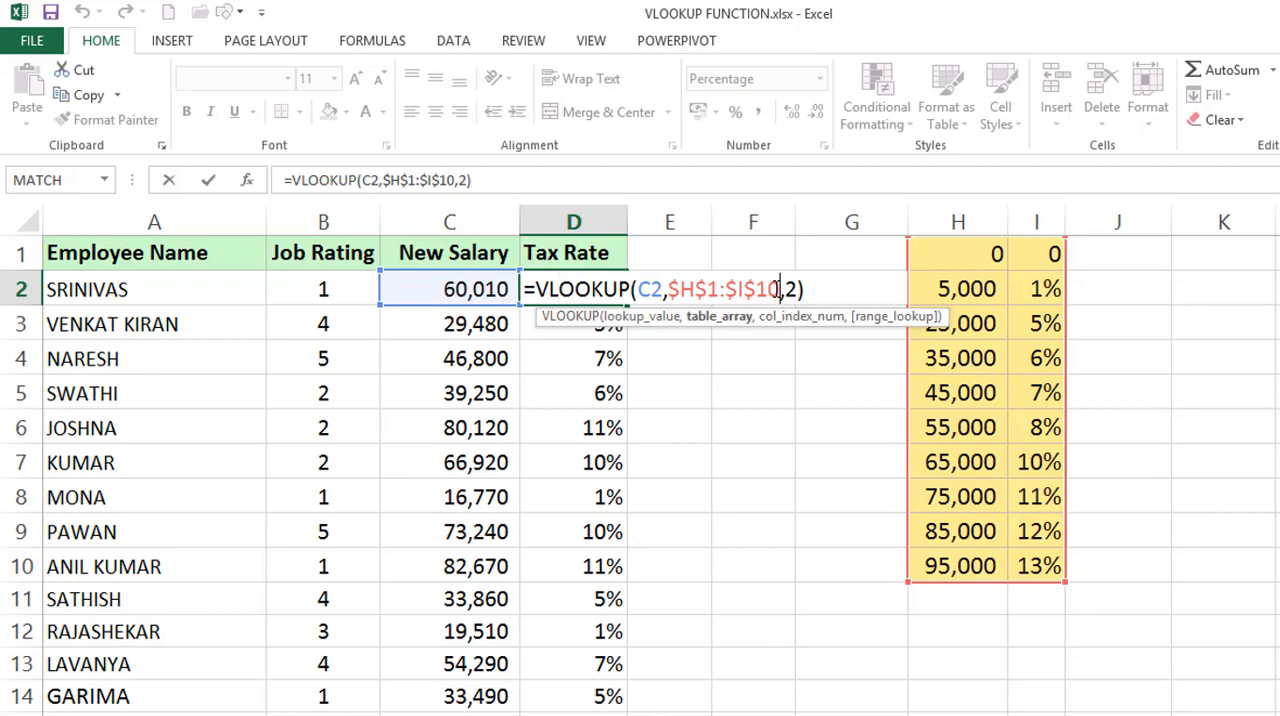
pyautogui.press('BackSpace')
pyautogui.press('BackSpace')
pyautogui.press('BackSpace')
pyautogui.press('BackSpace')
pyautogui.press('BackSpace')
pyautogui.press('BackSpace')
pyautogui.press('BackSpace')
pyautogui.press('BackSpace')
pyautogui.press('BackSpace')
pyautogui.press('BackSpace')
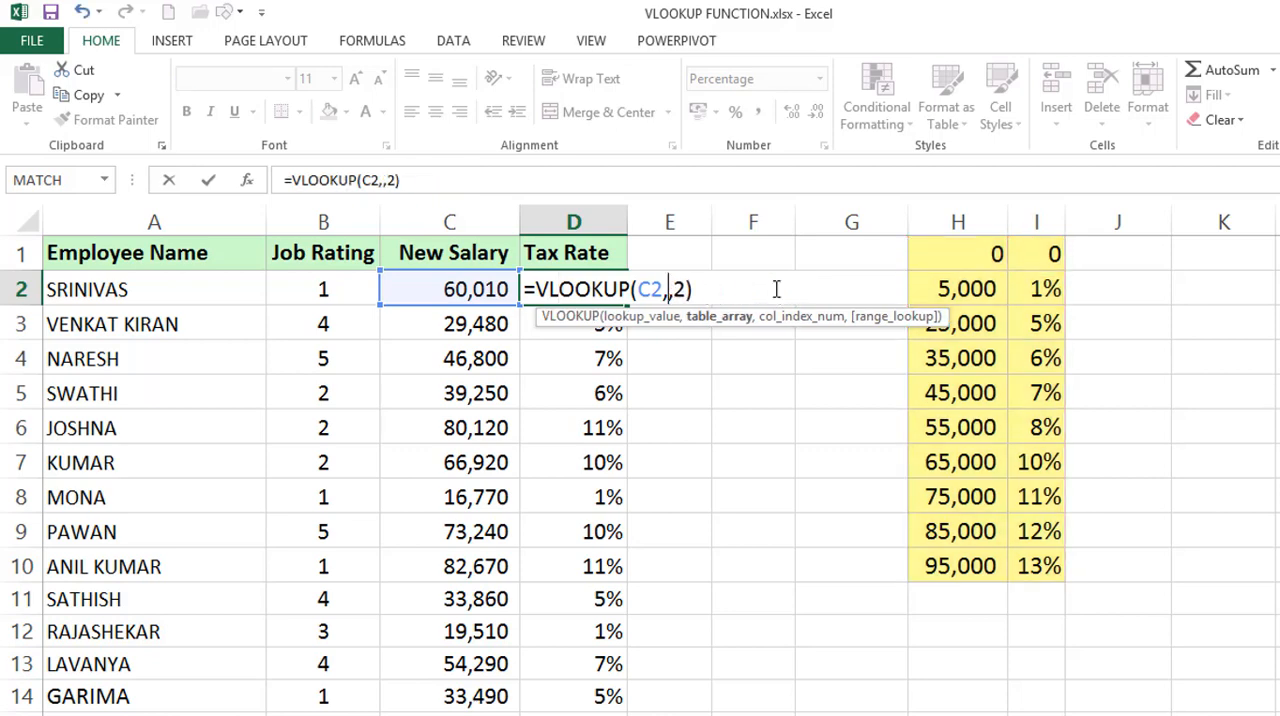
pyautogui.moveTo(937, 221); pyautogui.dragTo(1030, 221)
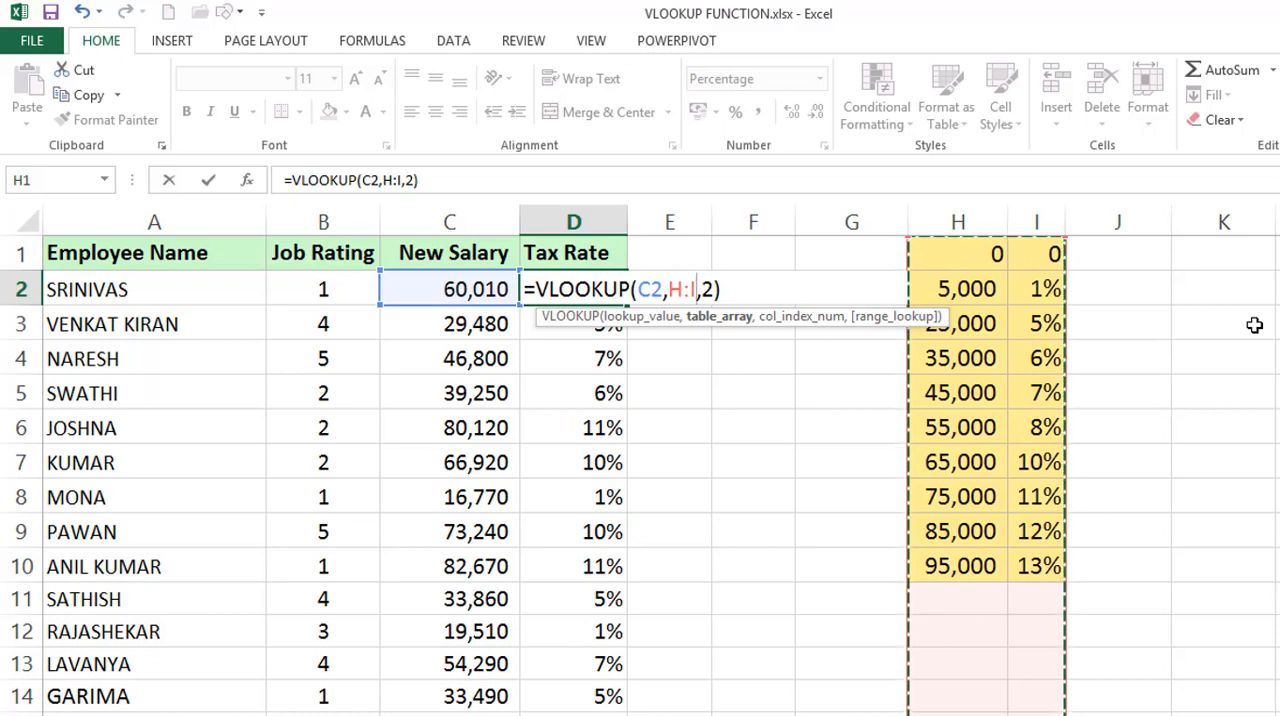
pyautogui.press('Return')
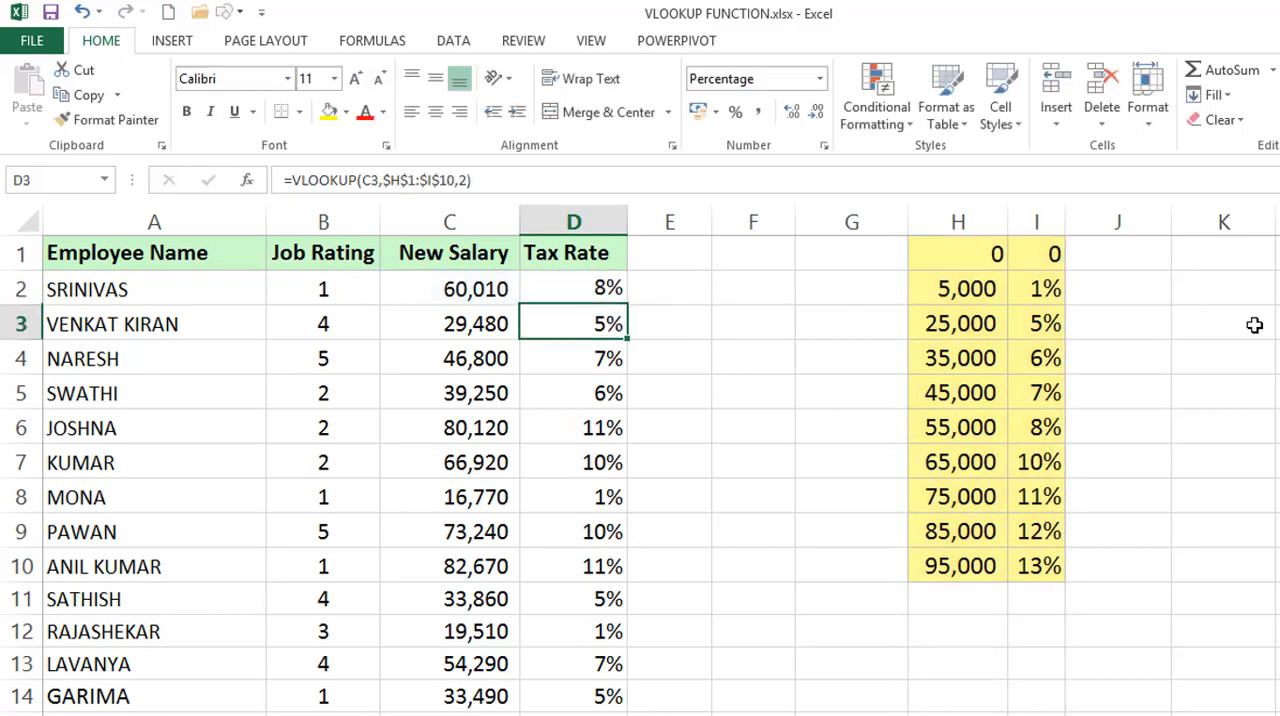
# Fill the whole-column VLOOKUP from D2 down the Tax Rate column and check the copied formula in D12.
pyautogui.click(581, 289)
pyautogui.doubleClick(629, 306)
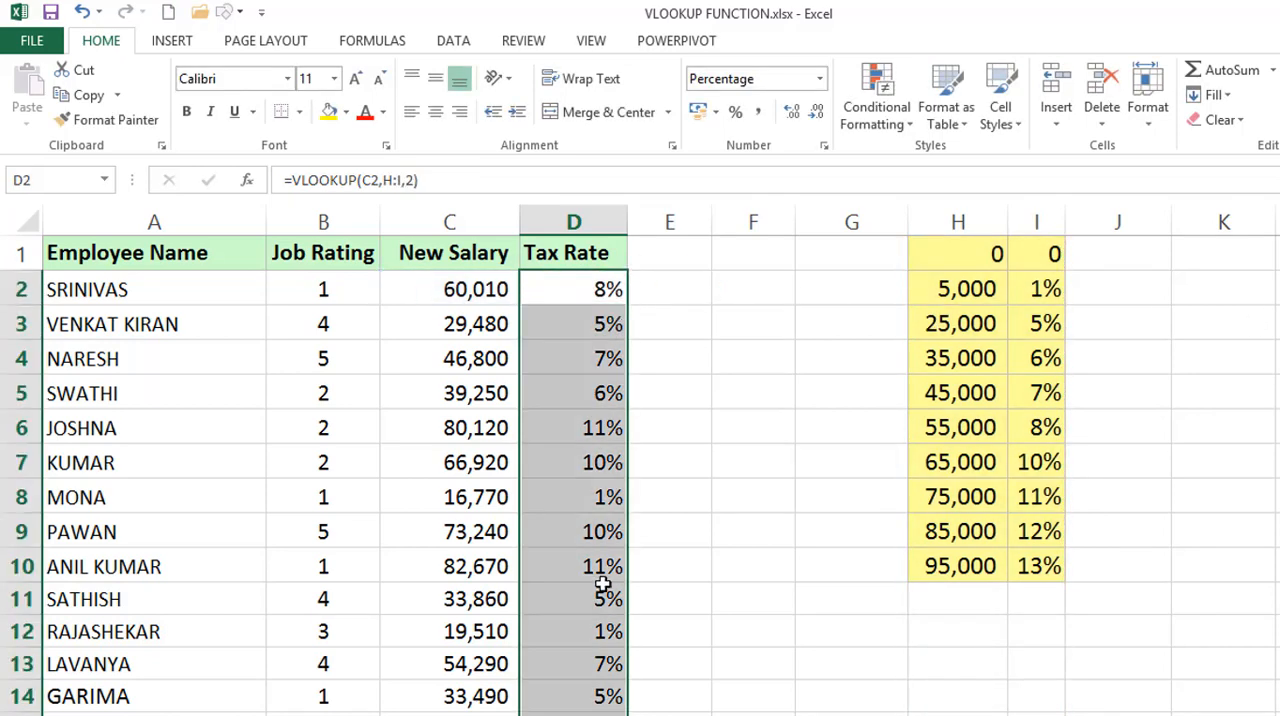
pyautogui.click(580, 610)
pyautogui.doubleClick(567, 627)
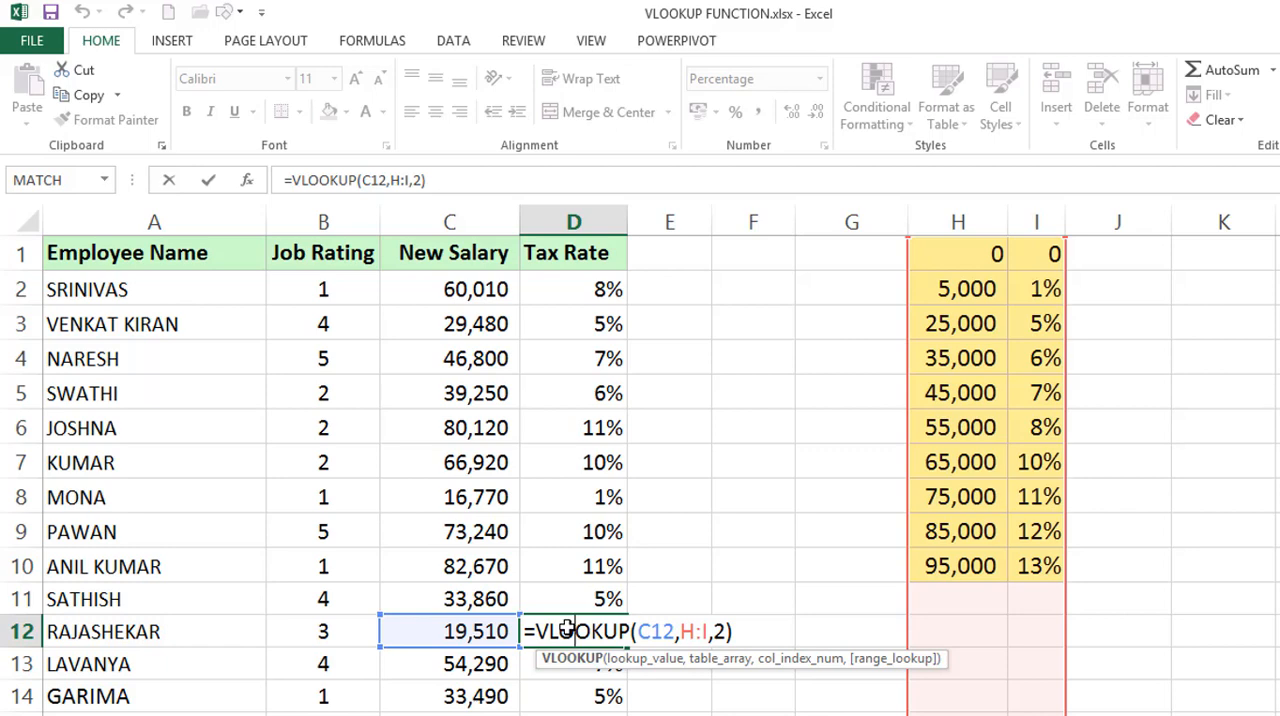
pyautogui.press('Escape')
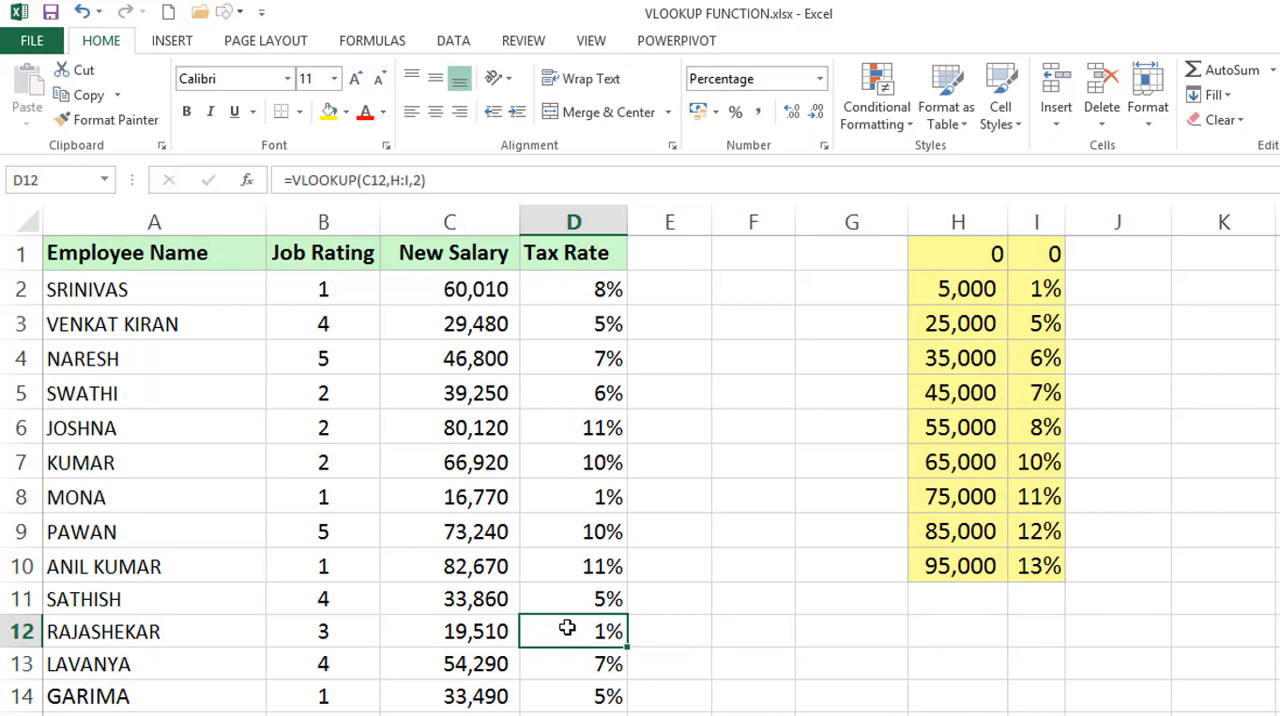
pyautogui.click(604, 290)
pyautogui.doubleClick(601, 290)
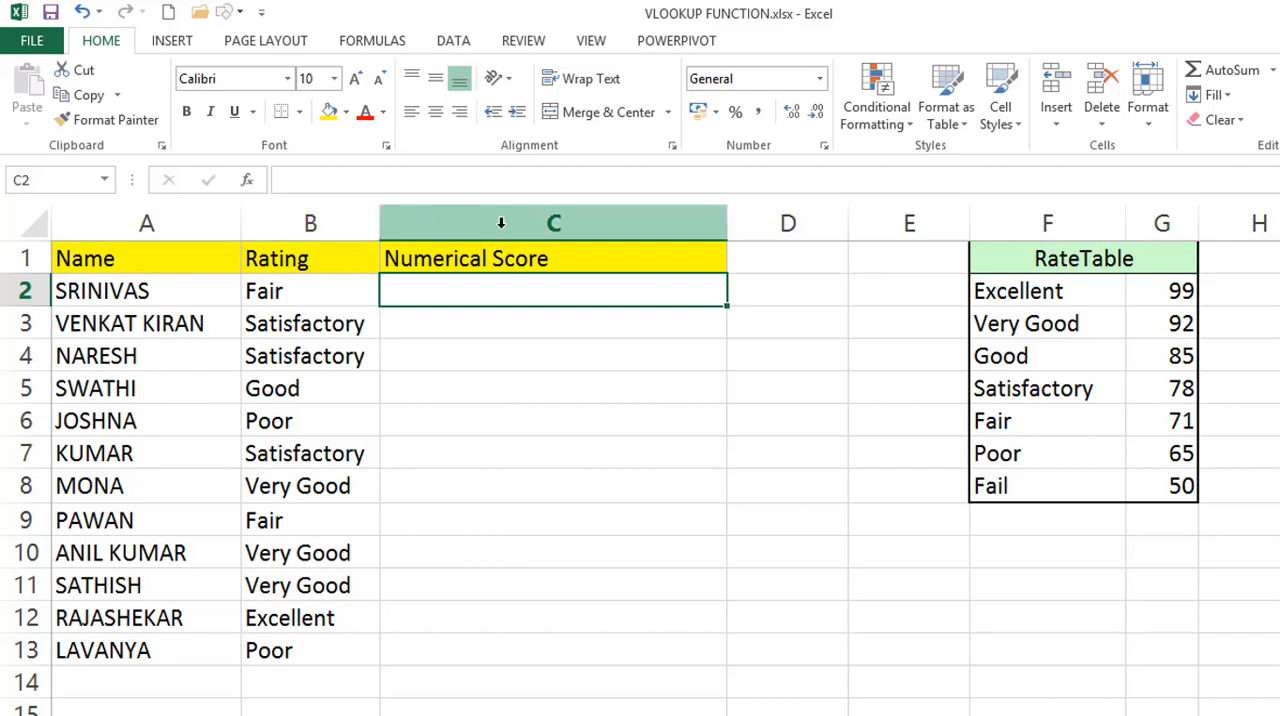
# On the RateTable sheet, enter =VLOOKUP(B2,F:G,2) in C2 and fill it down the Numerical Score column.
pyautogui.moveTo(1027, 218); pyautogui.dragTo(1062, 222)
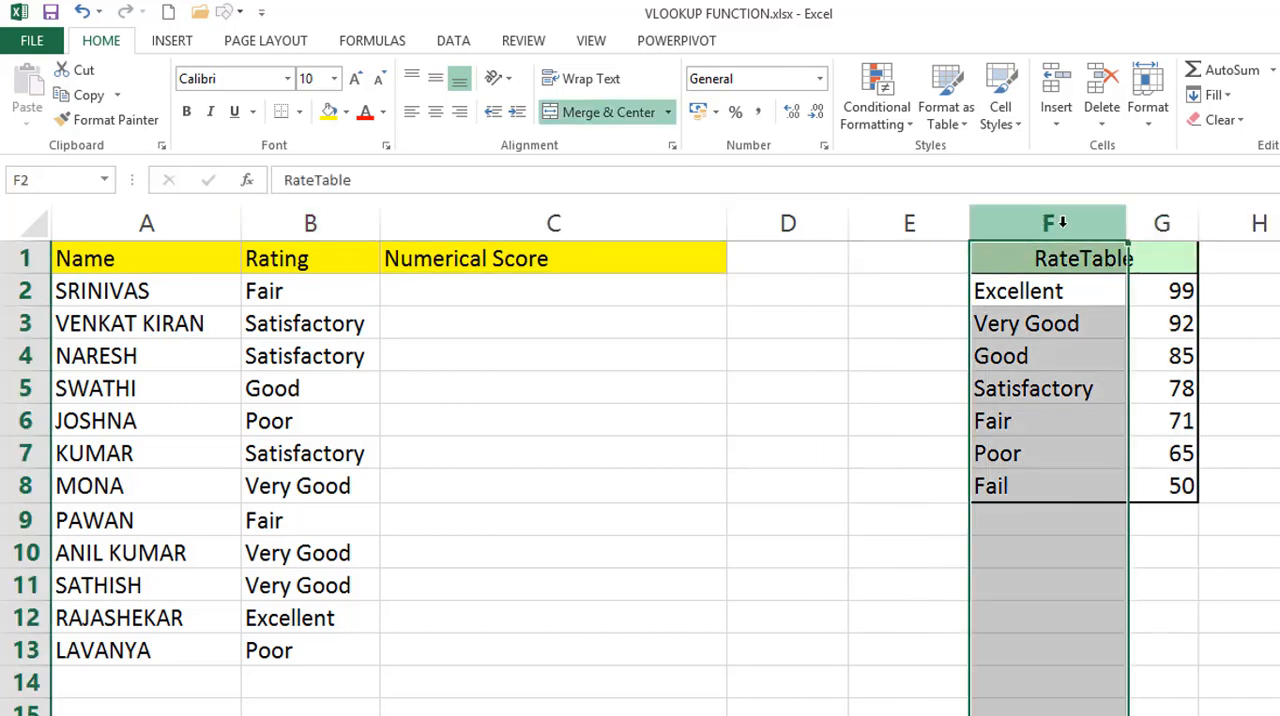
pyautogui.click(1158, 218)
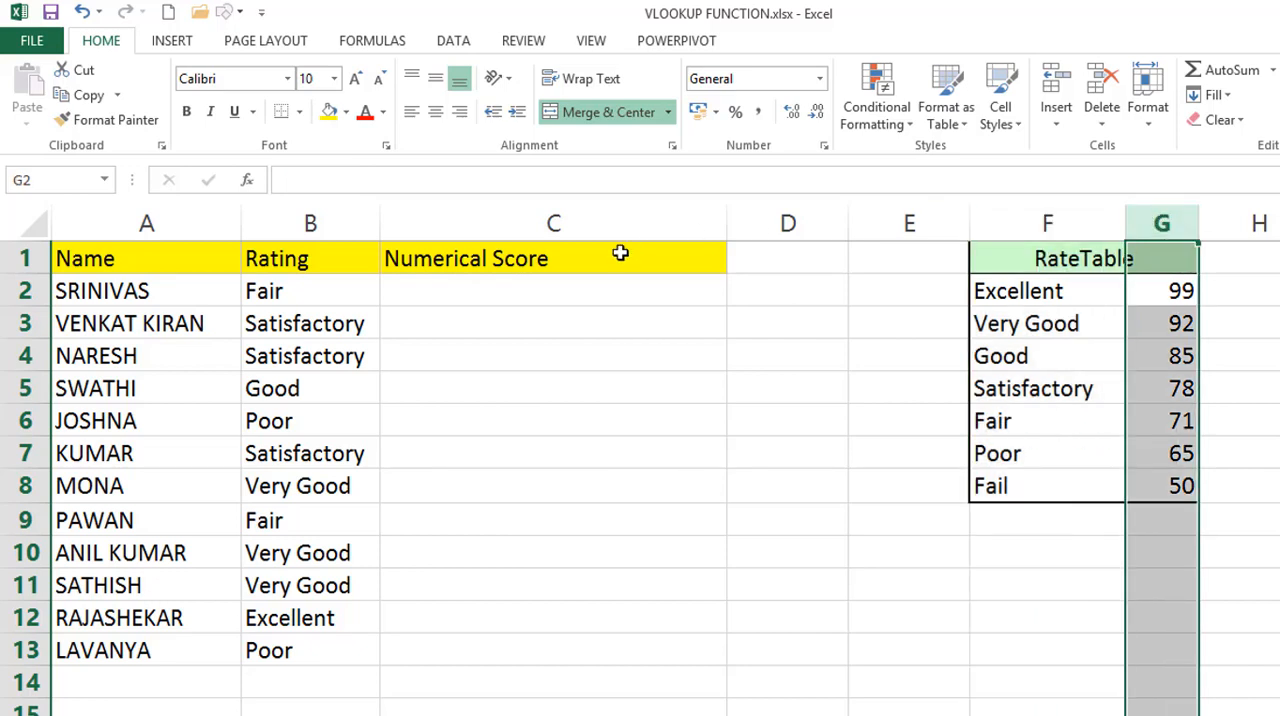
pyautogui.click(584, 270)
pyautogui.press('Down')
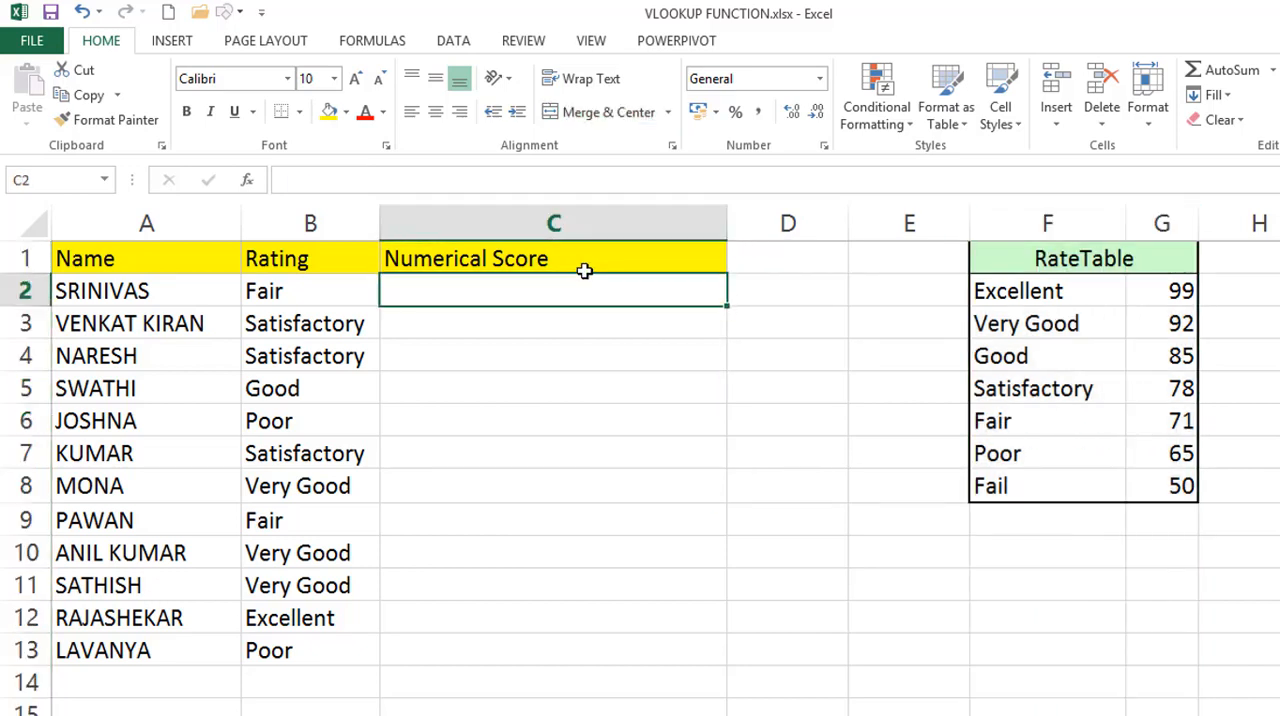
pyautogui.write('=VLOOKUP(')
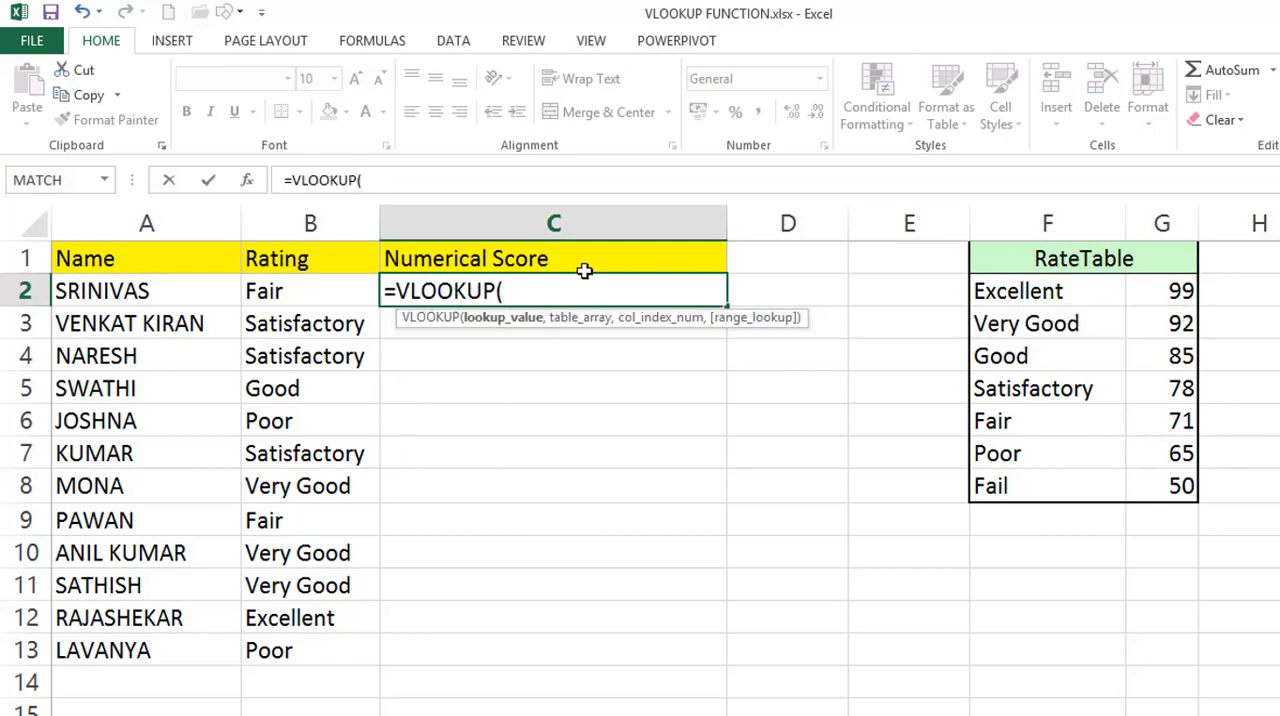
pyautogui.press('Left')
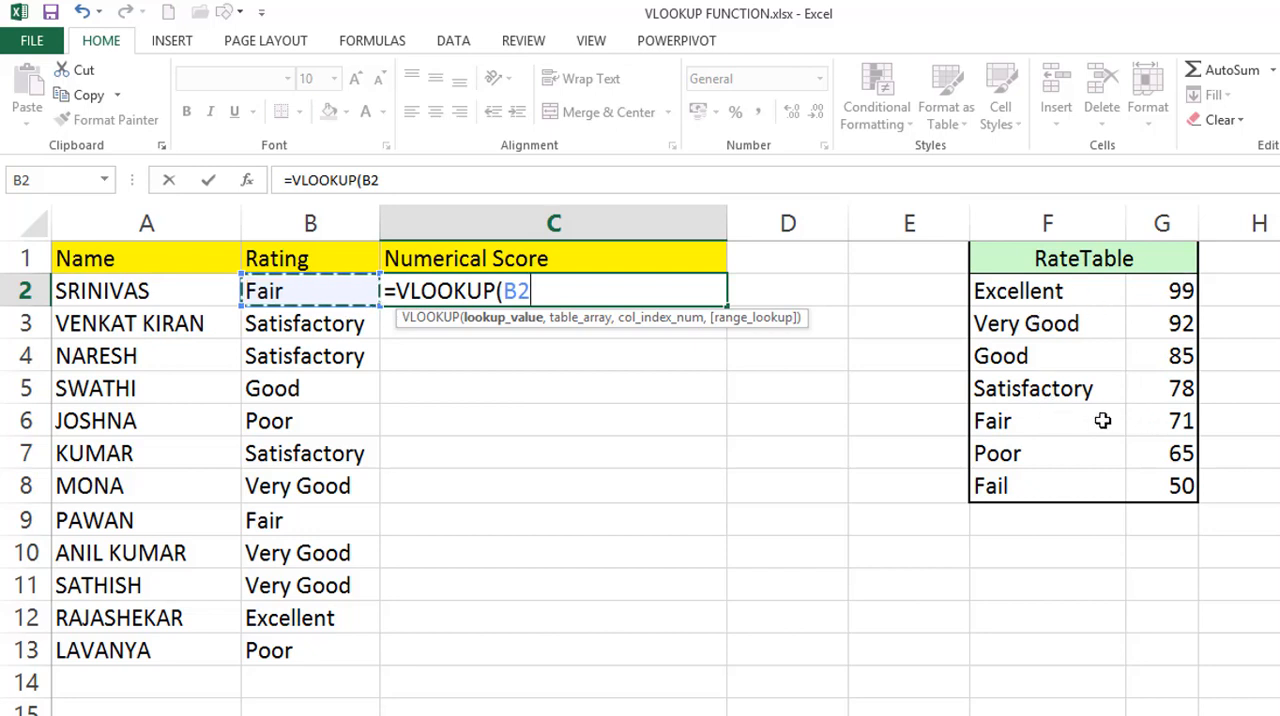
pyautogui.write(',')
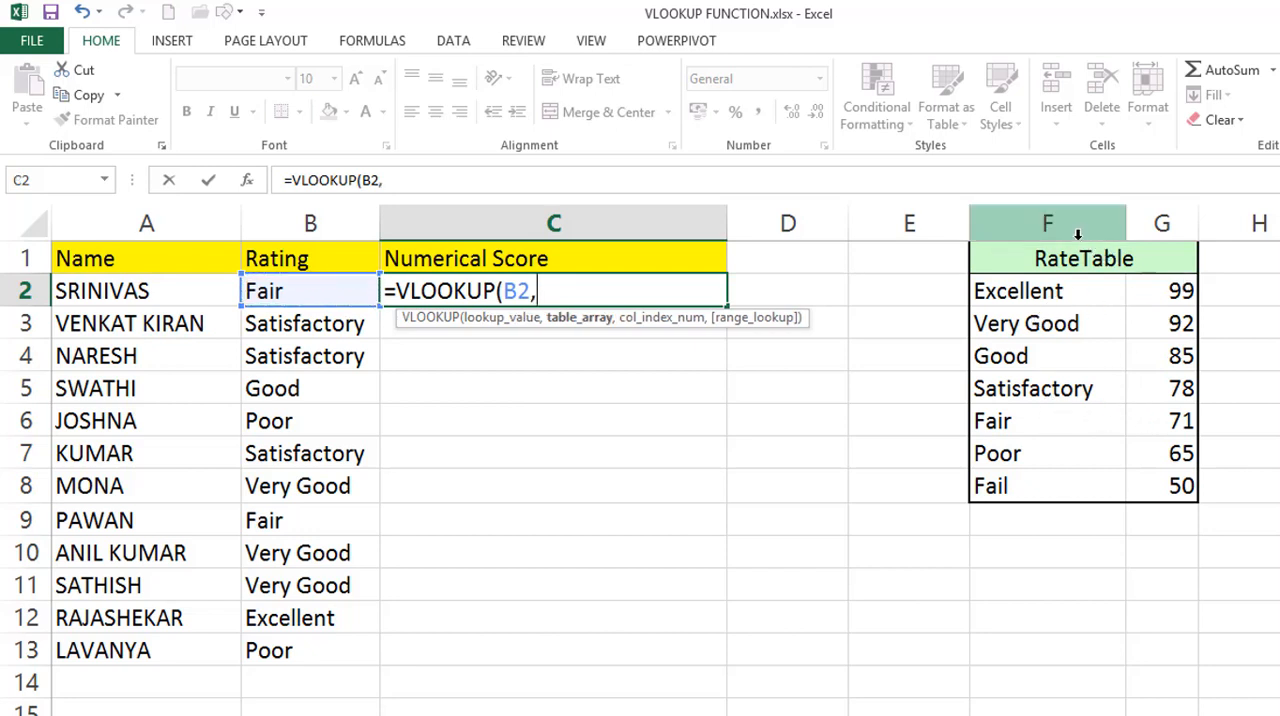
pyautogui.moveTo(1088, 222); pyautogui.dragTo(1122, 231)
pyautogui.write(',2)')
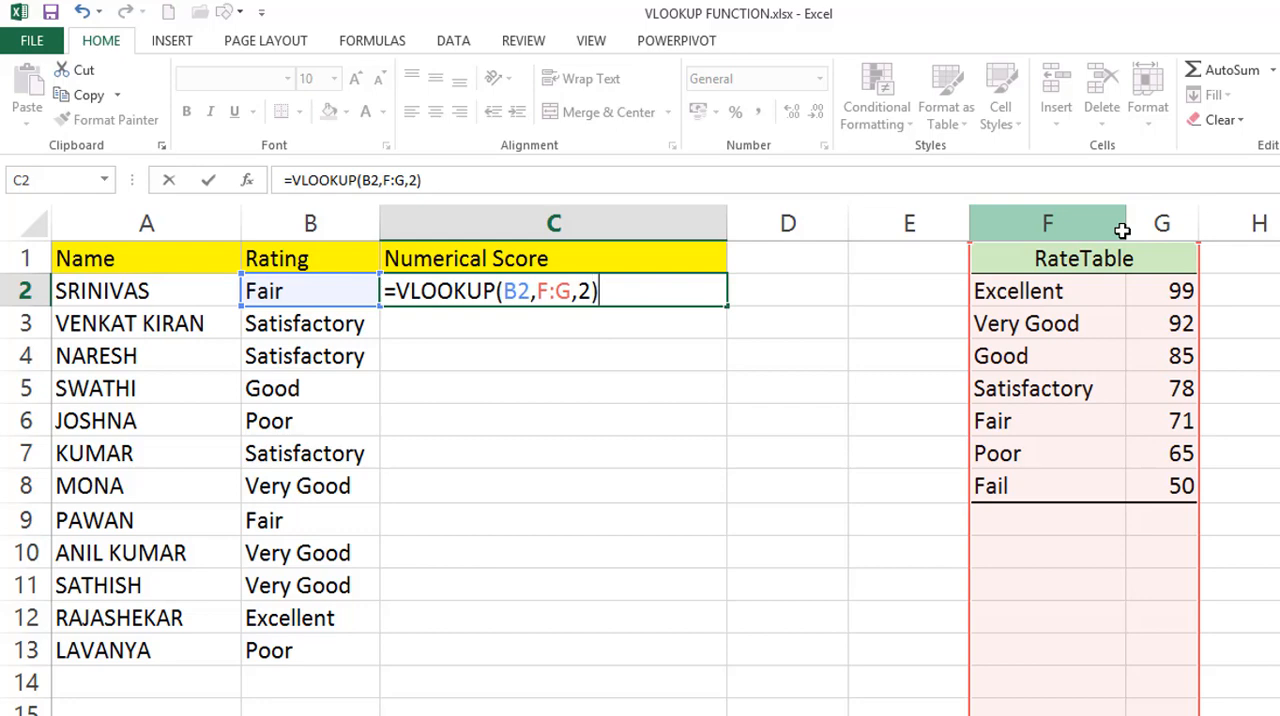
pyautogui.press('Return')
pyautogui.click(664, 287)
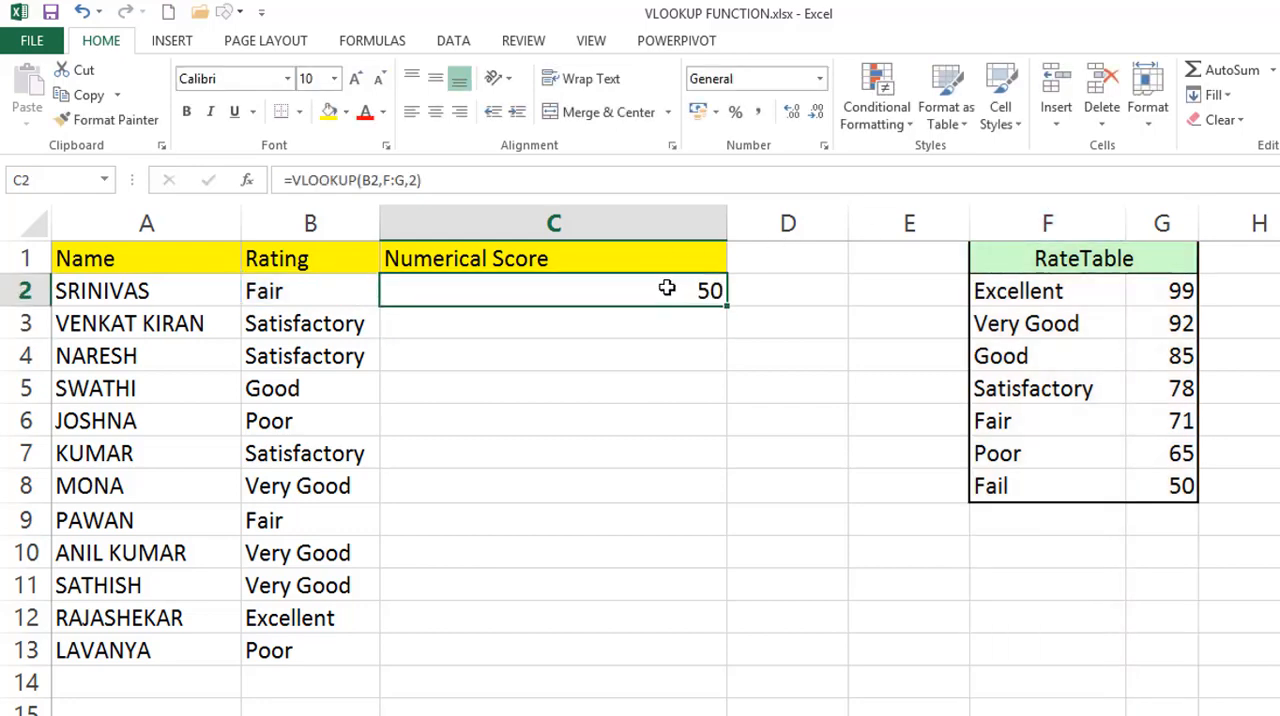
pyautogui.doubleClick(727, 306)
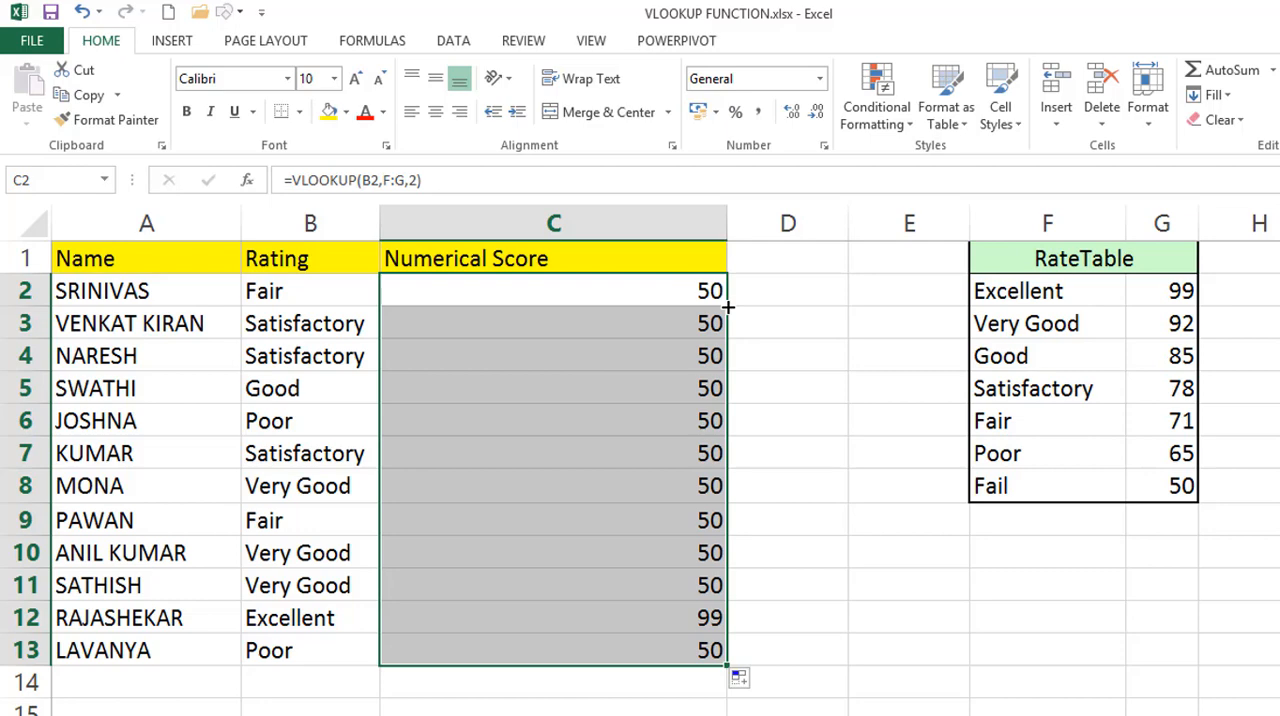
# Add the exact-match argument 0 to the C2 formula, giving =VLOOKUP(B2,F:G,2,0), and fill it down the Numerical Score column.
pyautogui.doubleClick(684, 291)
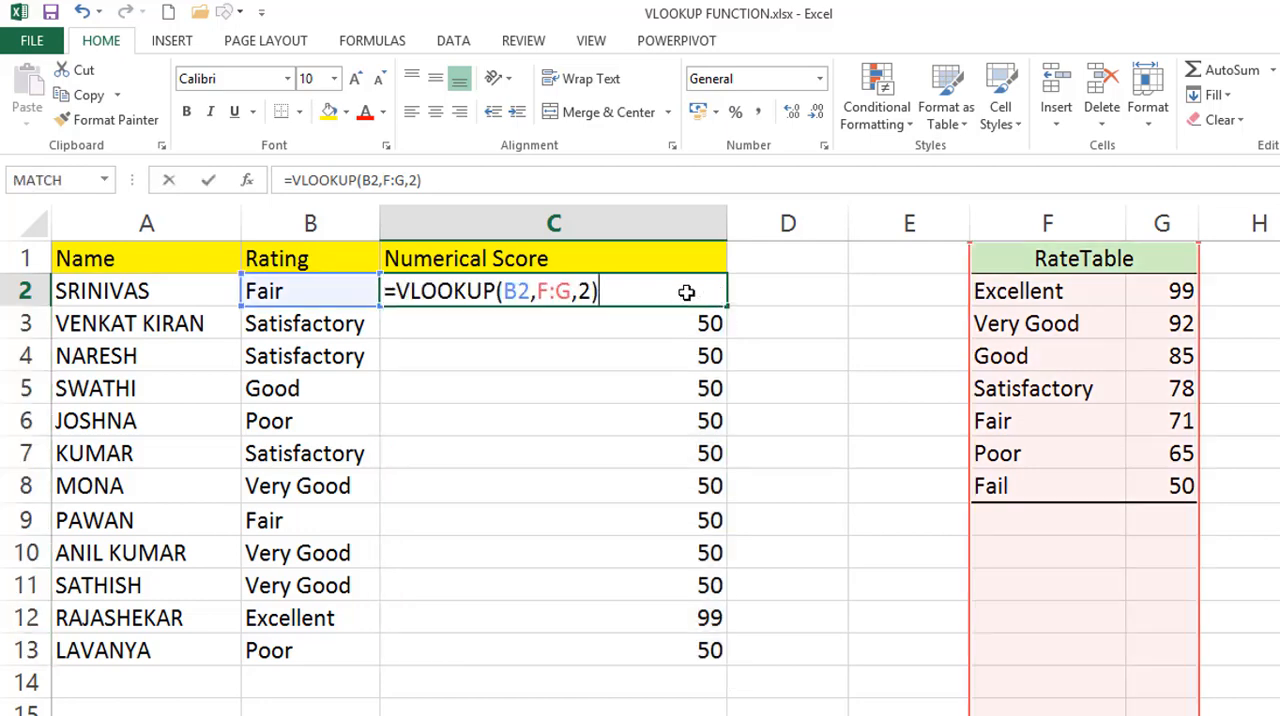
pyautogui.doubleClick(590, 291)
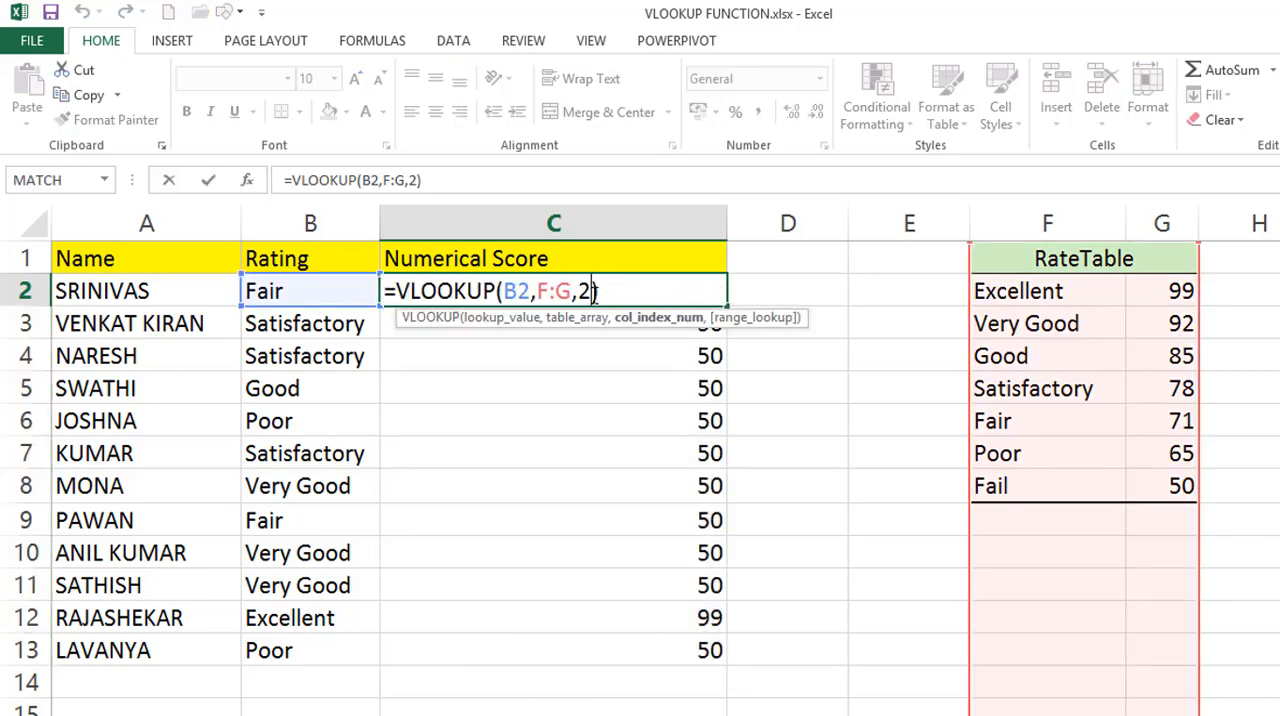
pyautogui.click(594, 291)
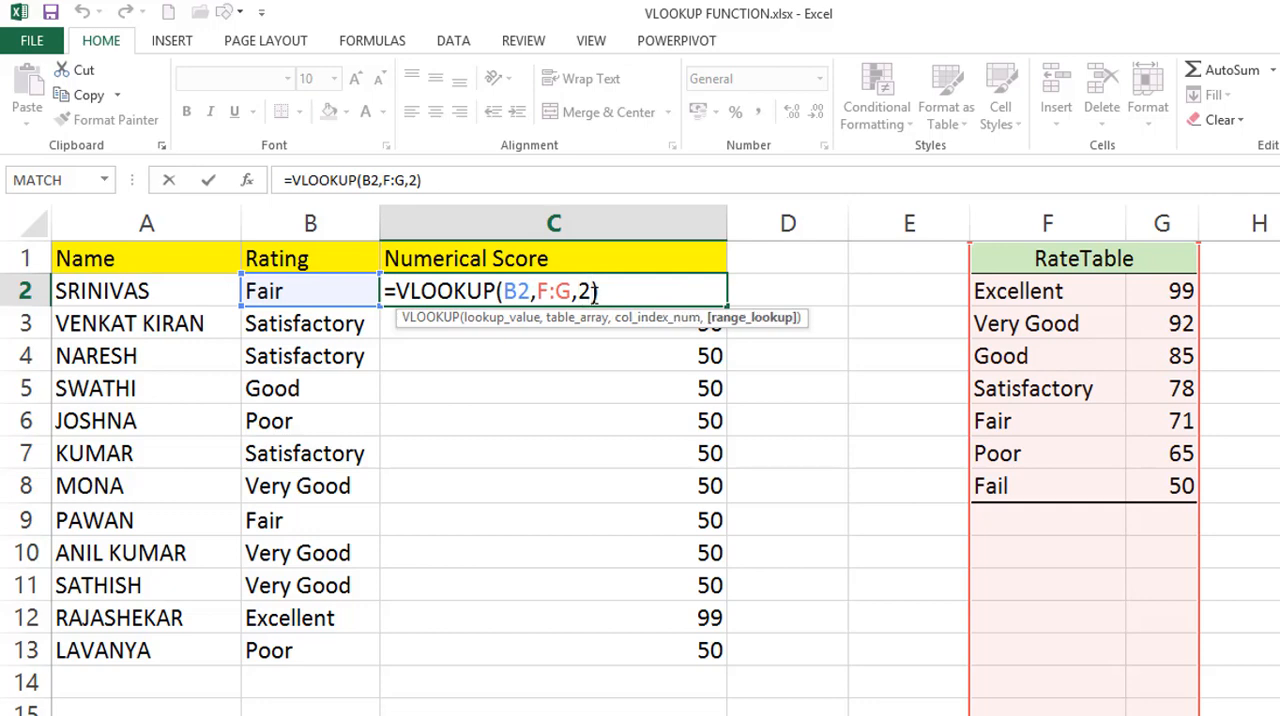
pyautogui.write(',')
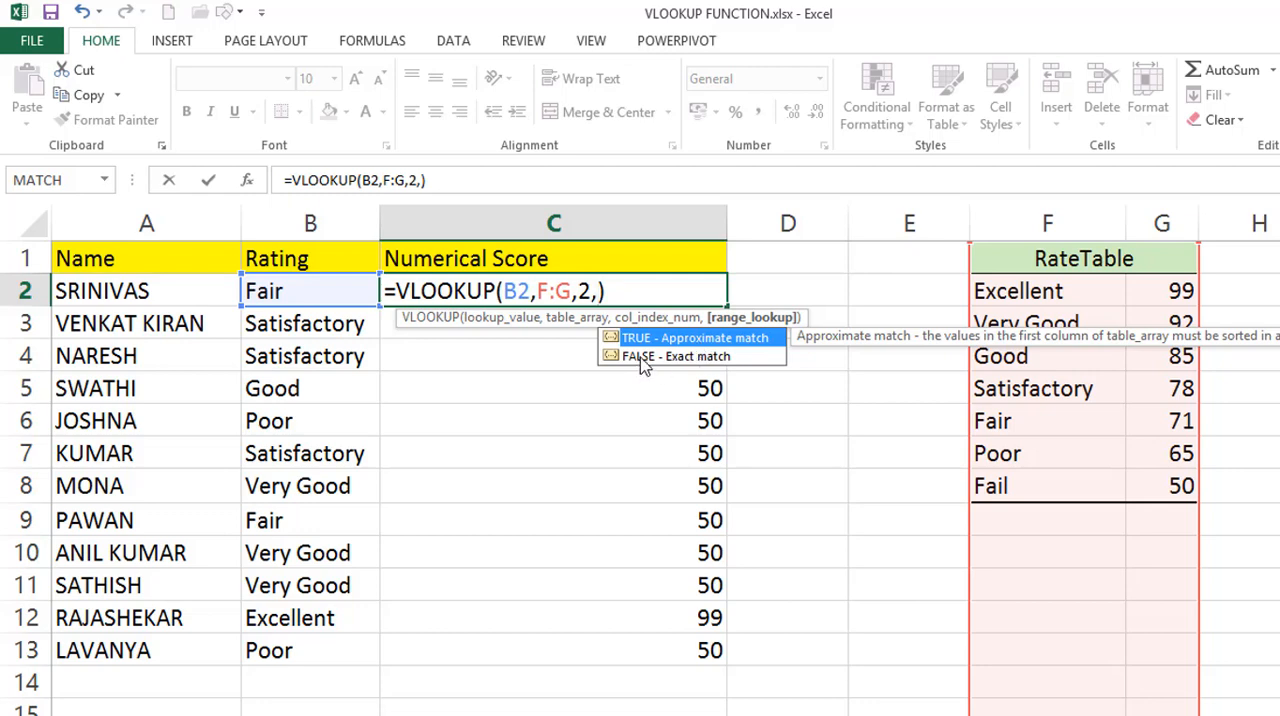
pyautogui.write('0')
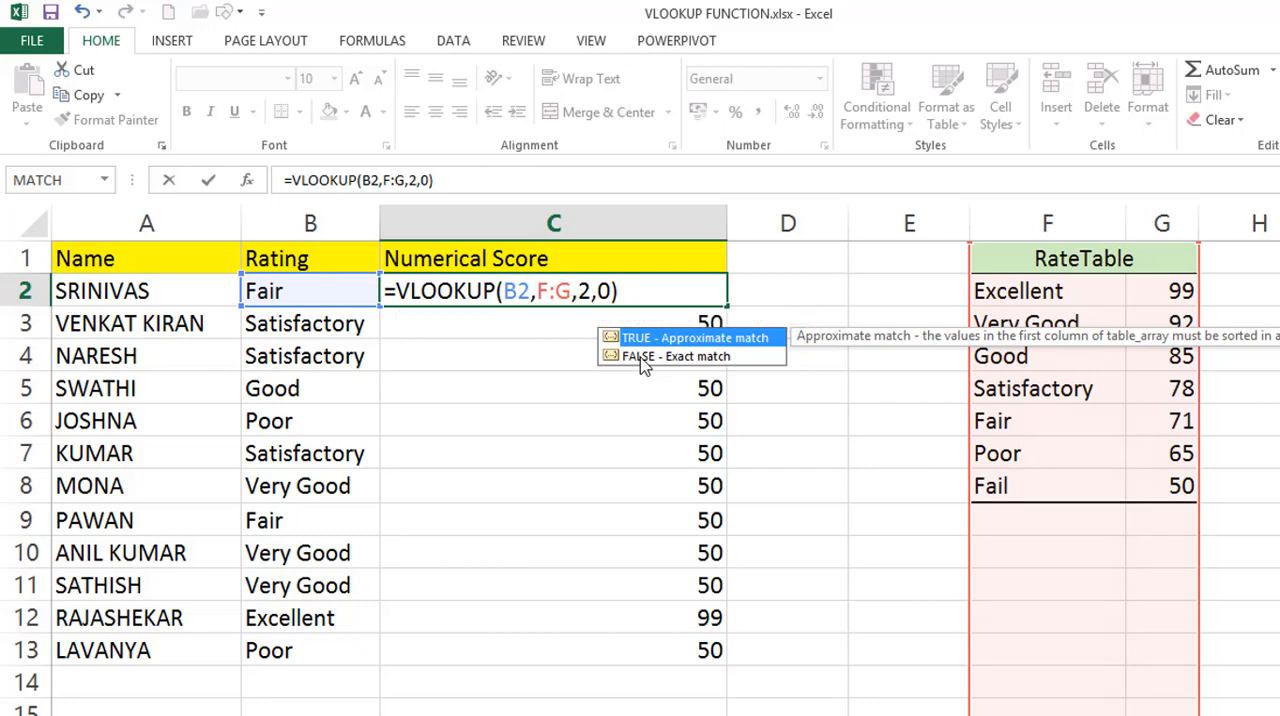
pyautogui.press('Return')
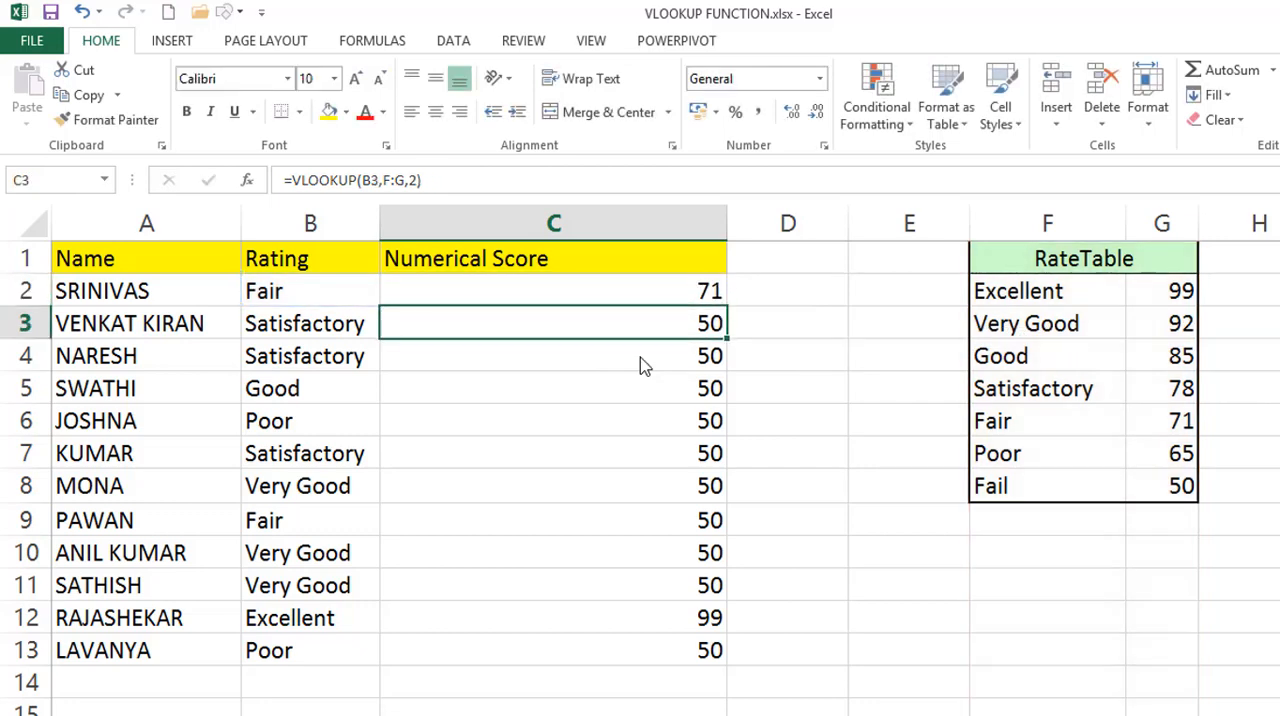
pyautogui.click(678, 293)
pyautogui.doubleClick(729, 309)
# Compare the Numerical Score results with the RateTable values and check the range_lookup argument in C2.
pyautogui.doubleClick(678, 292)
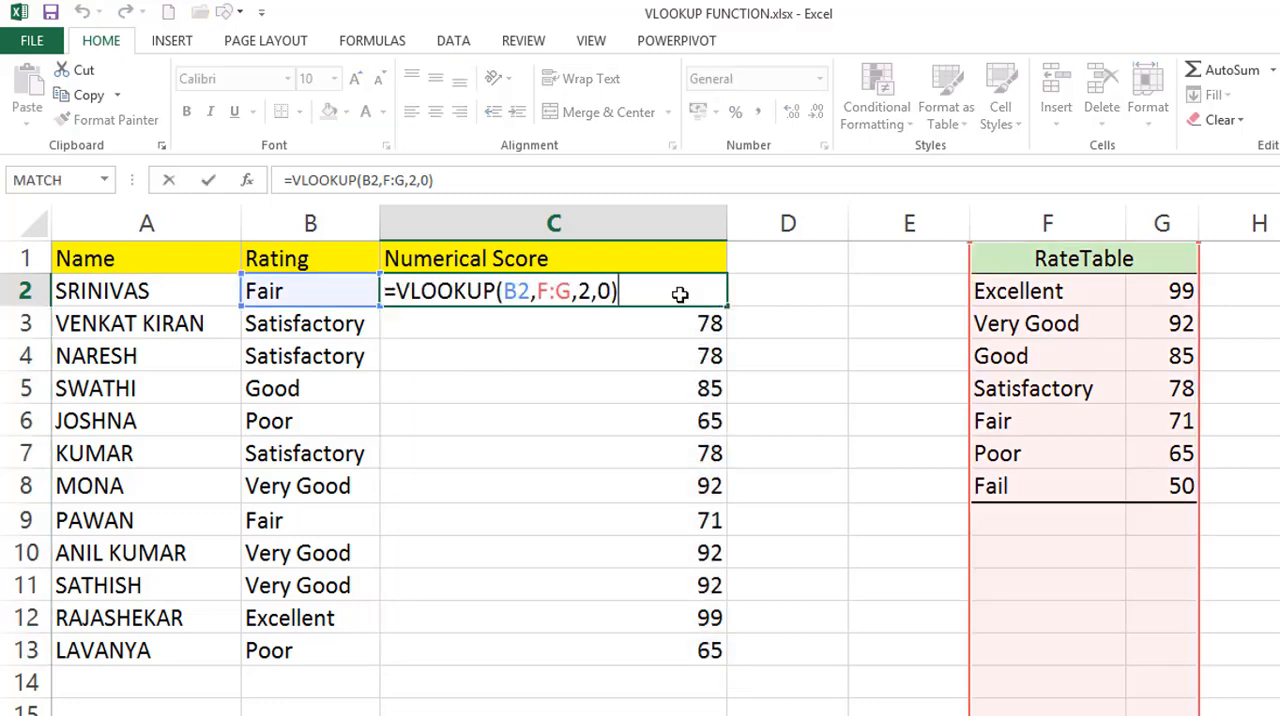
pyautogui.press('Escape')
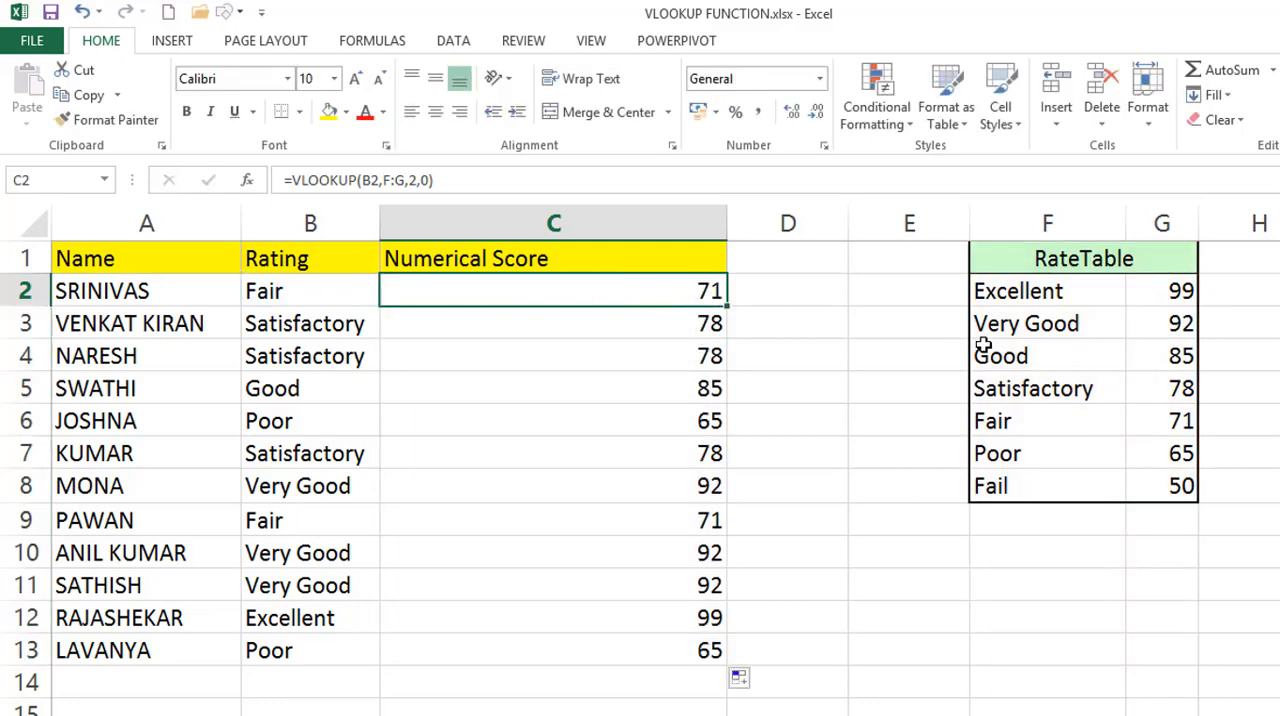
pyautogui.click(1140, 391)
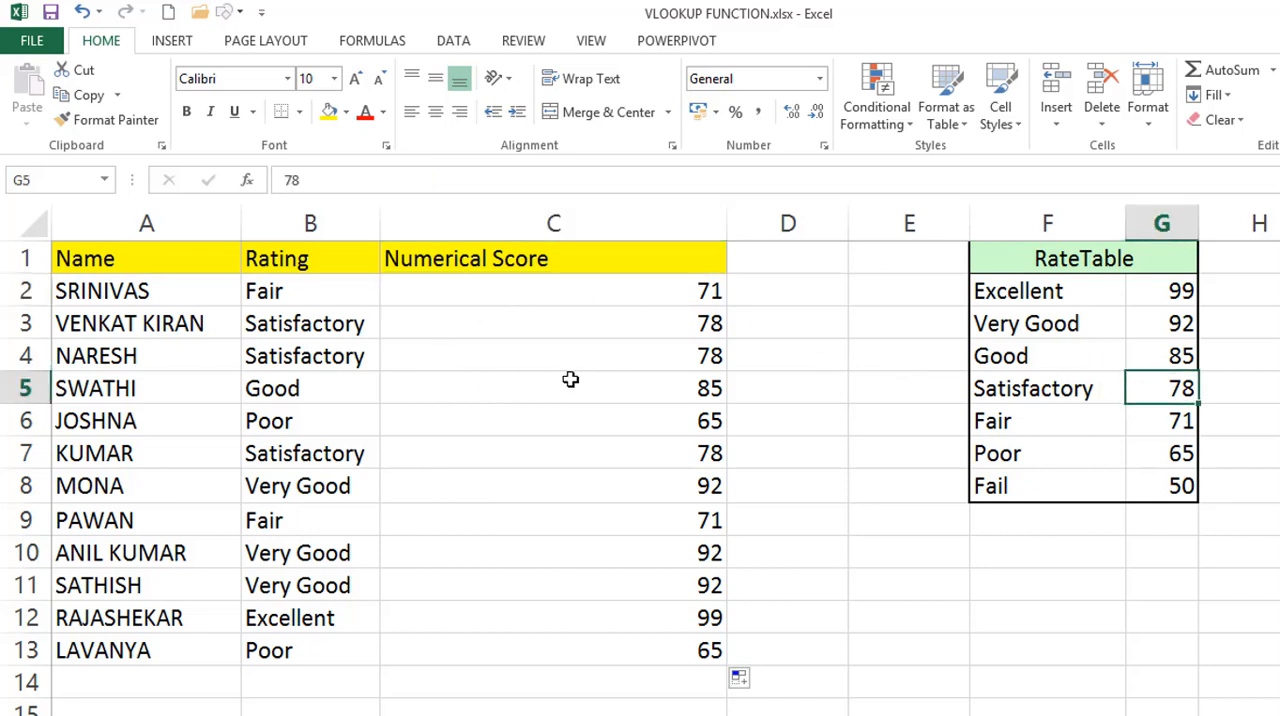
pyautogui.click(601, 379)
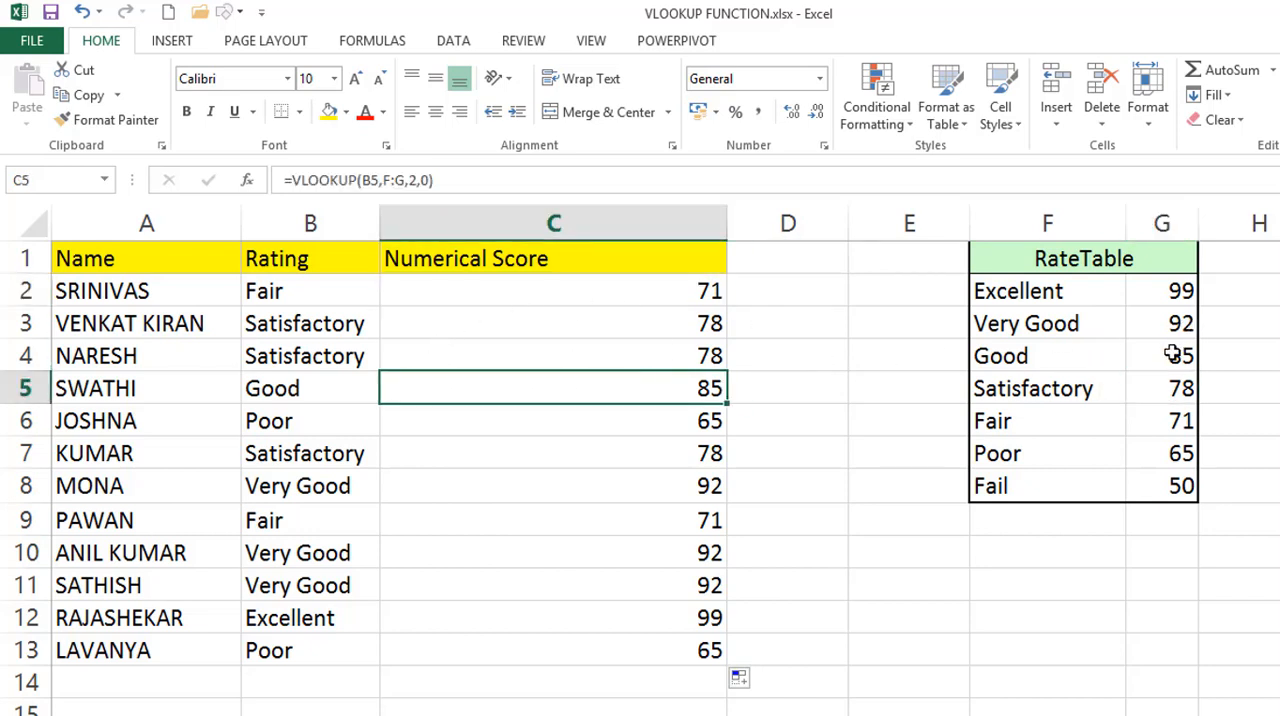
pyautogui.click(1171, 357)
pyautogui.doubleClick(644, 297)
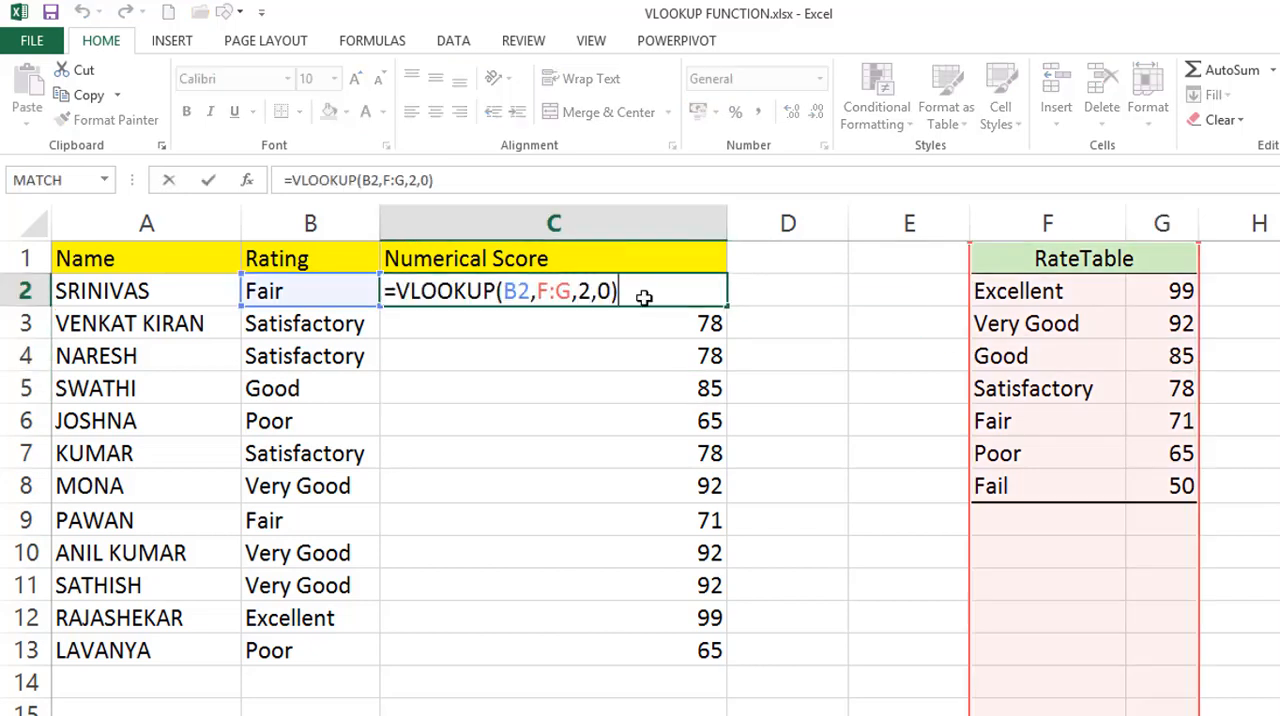
pyautogui.click(612, 291)
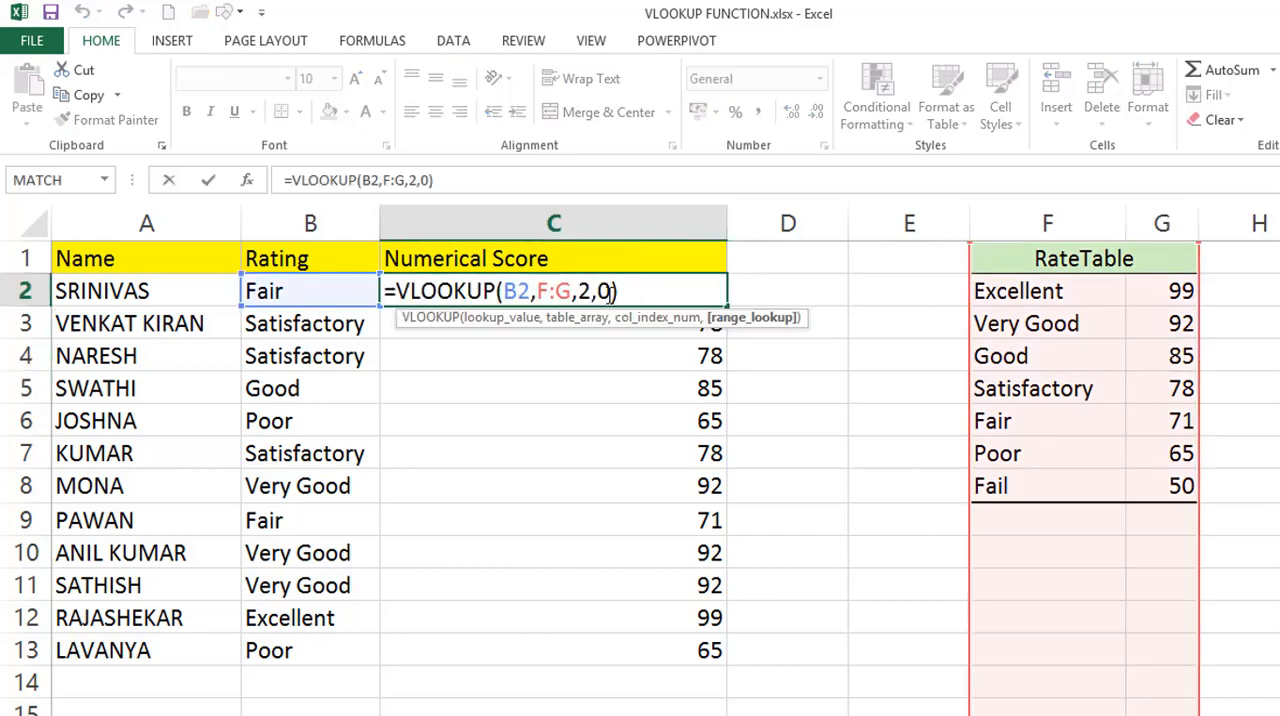
pyautogui.click(641, 291)
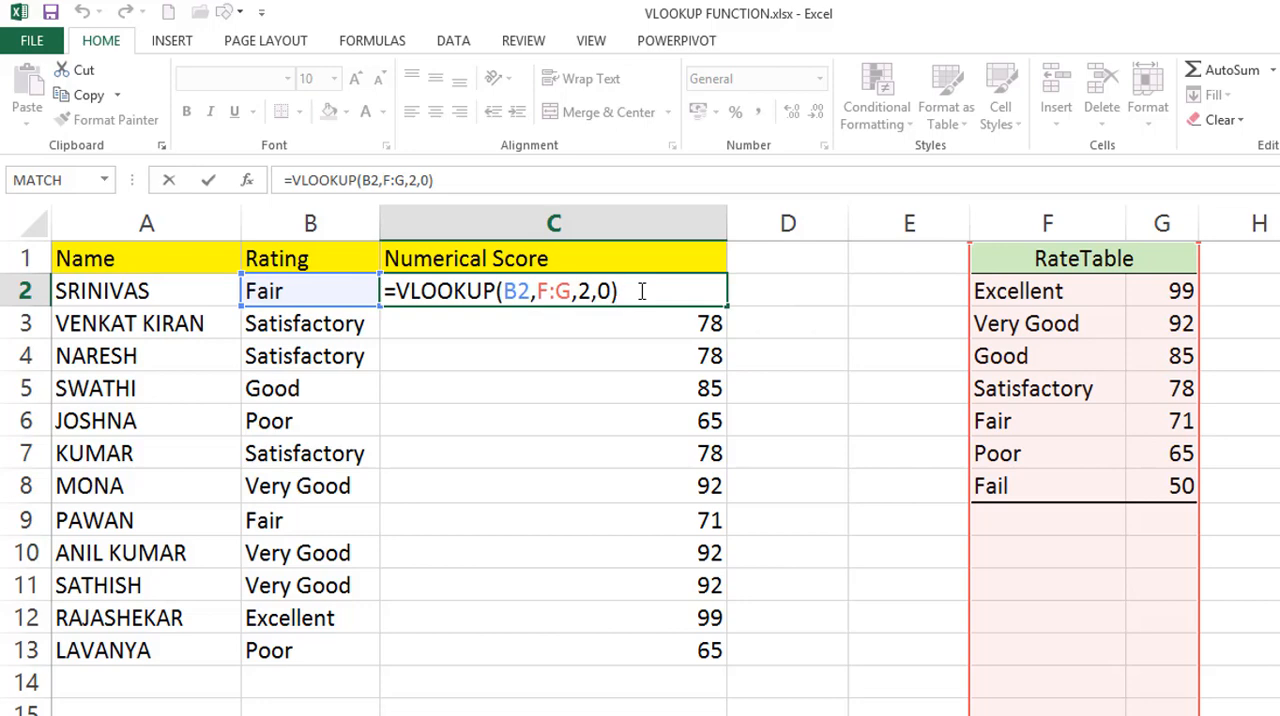
pyautogui.press('Escape')
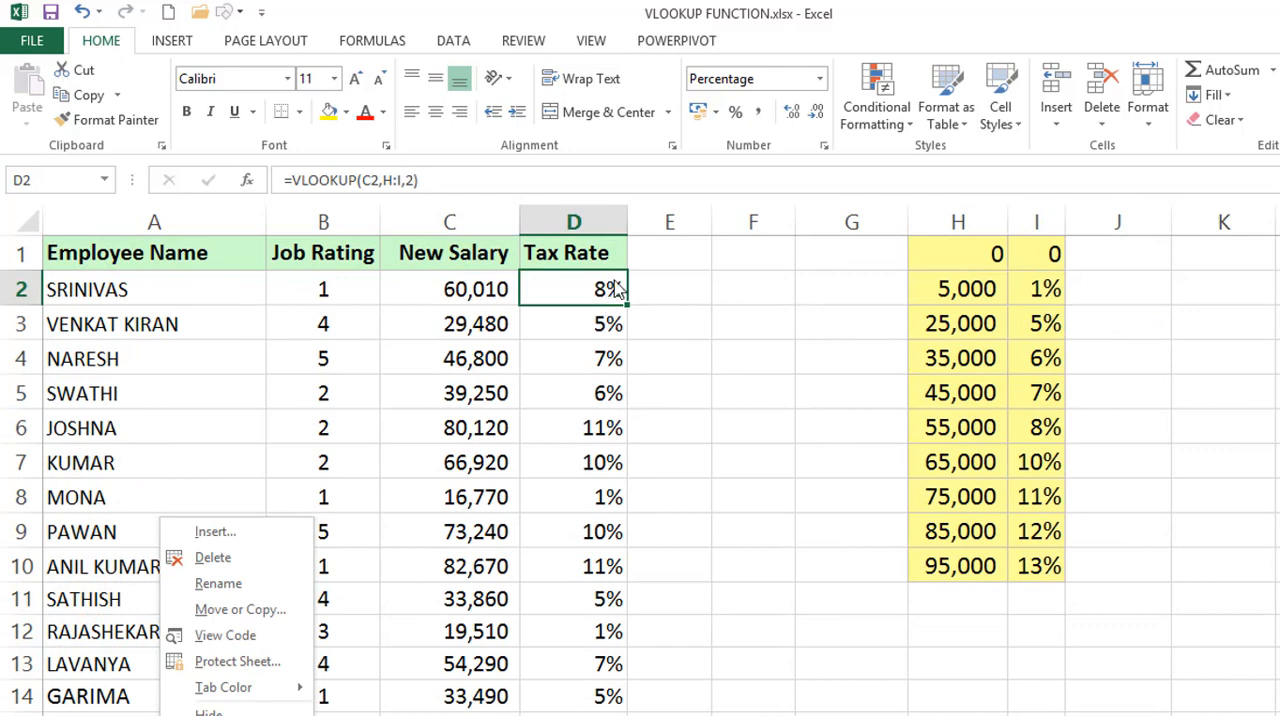
# On the Tax Rate sheet, try exact match with =VLOOKUP(C2,H:I,2,0) in D2 and fill it down the Tax Rate column.
pyautogui.click(613, 282)
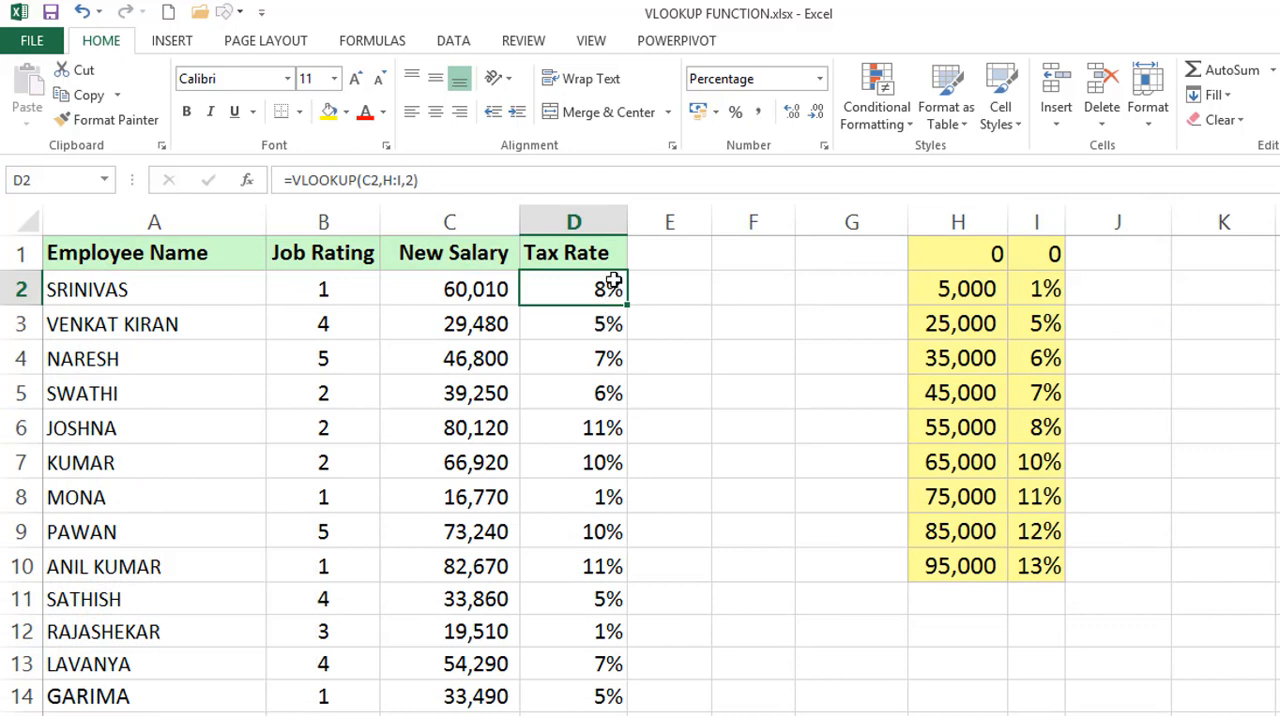
pyautogui.doubleClick(613, 282)
pyautogui.click(711, 287)
pyautogui.write(',0')
pyautogui.press('Return')
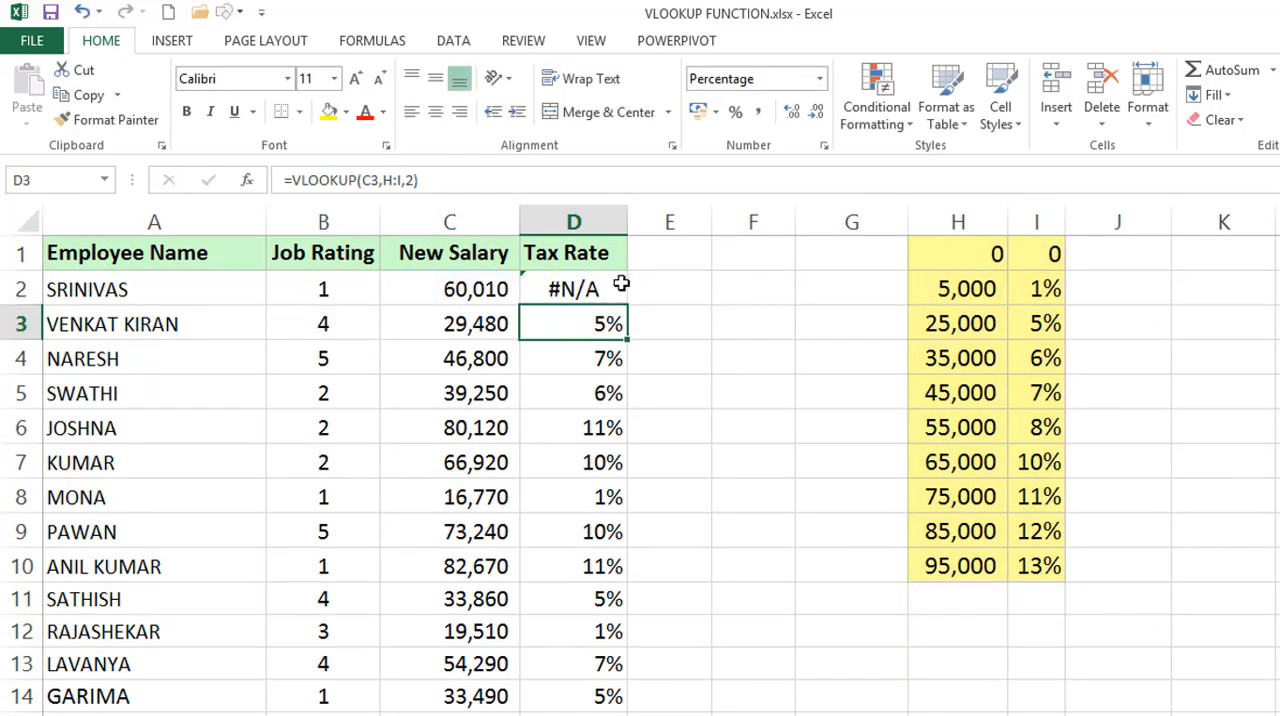
pyautogui.click(600, 288)
pyautogui.doubleClick(627, 306)
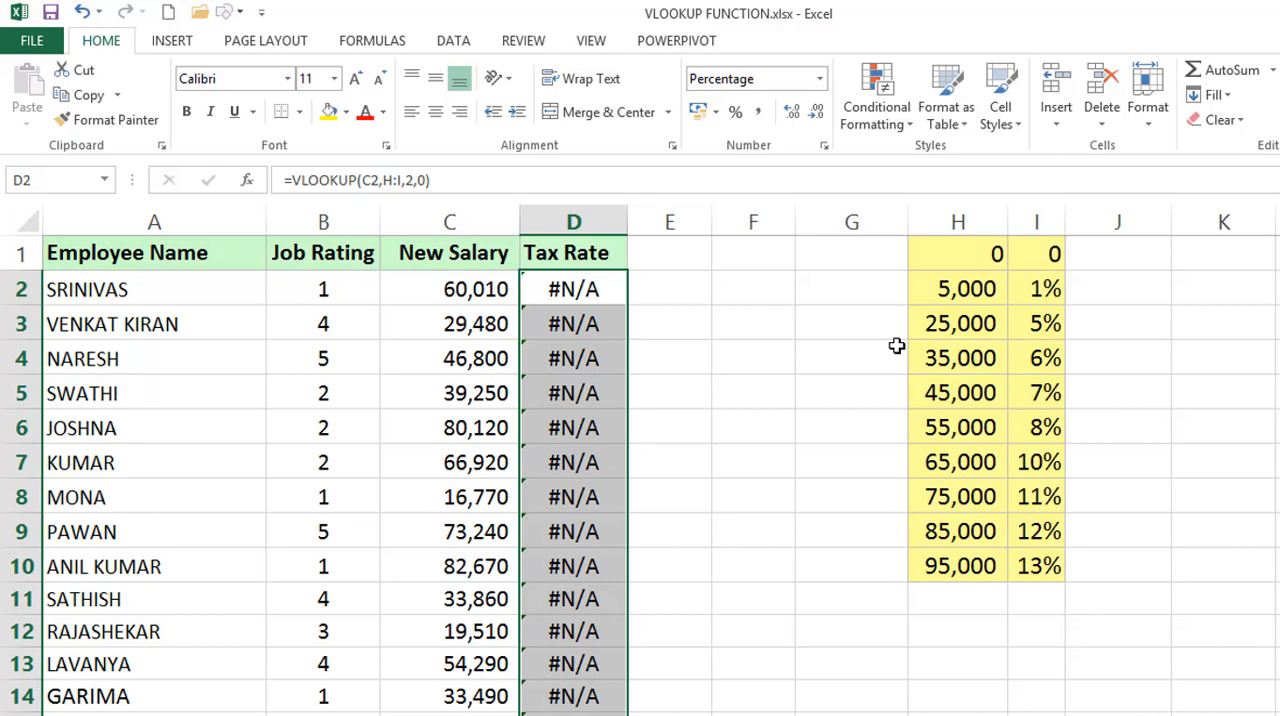
# Undo the fill and the exact-match edit in the Tax Rate column.
pyautogui.hotkey('ctrl', 'z')
pyautogui.hotkey('ctrl', 'z')
pyautogui.hotkey('ctrl', 'z')
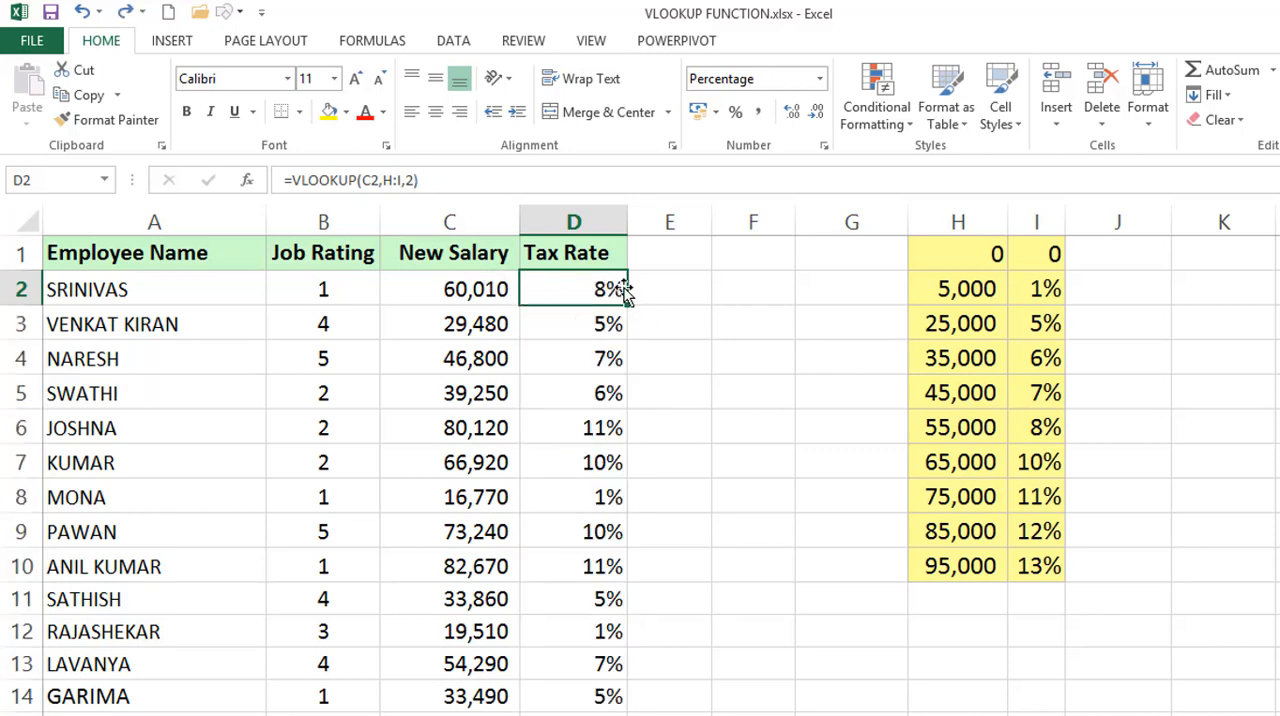
# Compare the range_lookup argument of the Tax Rate formula in D2 with that of the Numerical Score formula in C2.
pyautogui.doubleClick(622, 290)
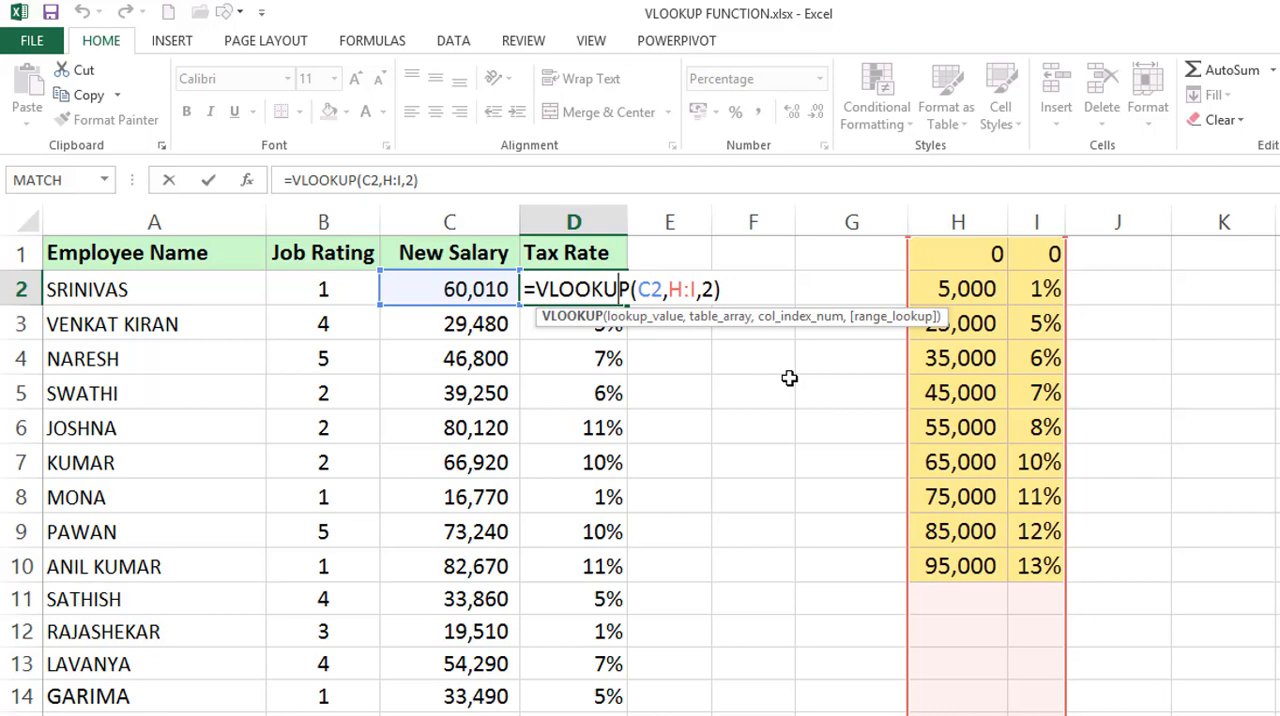
pyautogui.hotkey('ctrl', 'Return')
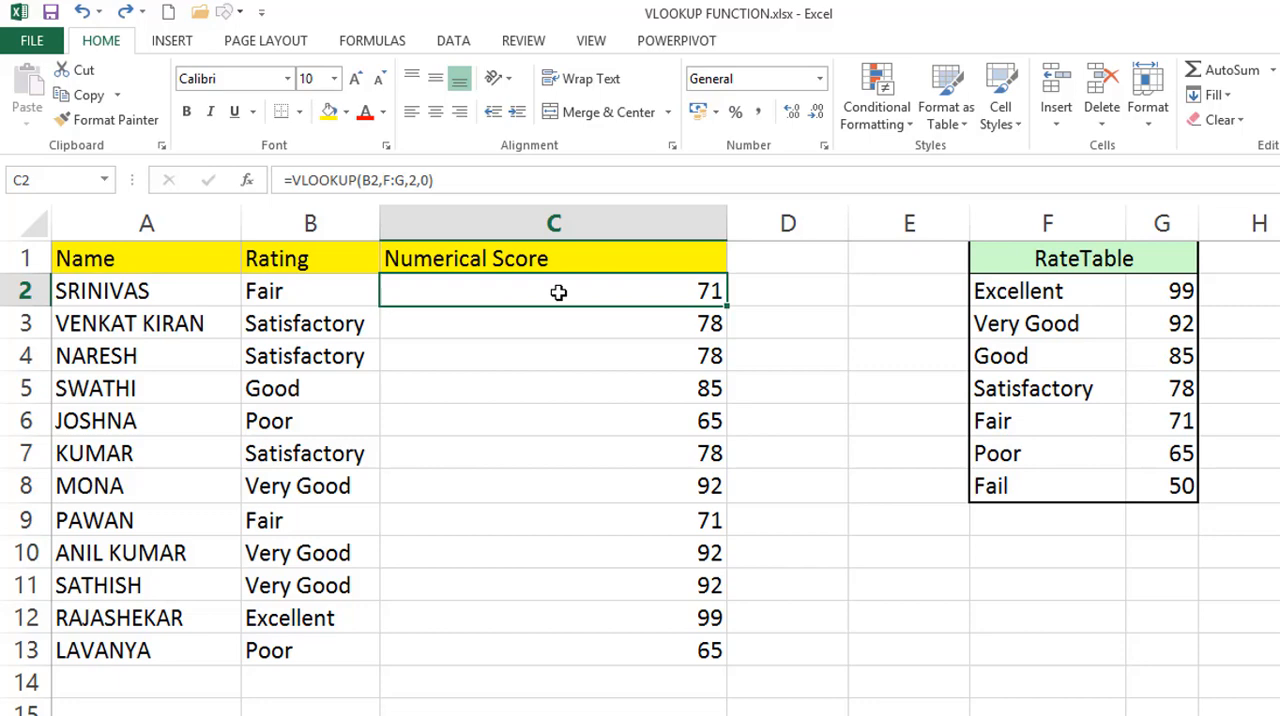
pyautogui.doubleClick(558, 292)
pyautogui.click(598, 291)
pyautogui.click(601, 291)
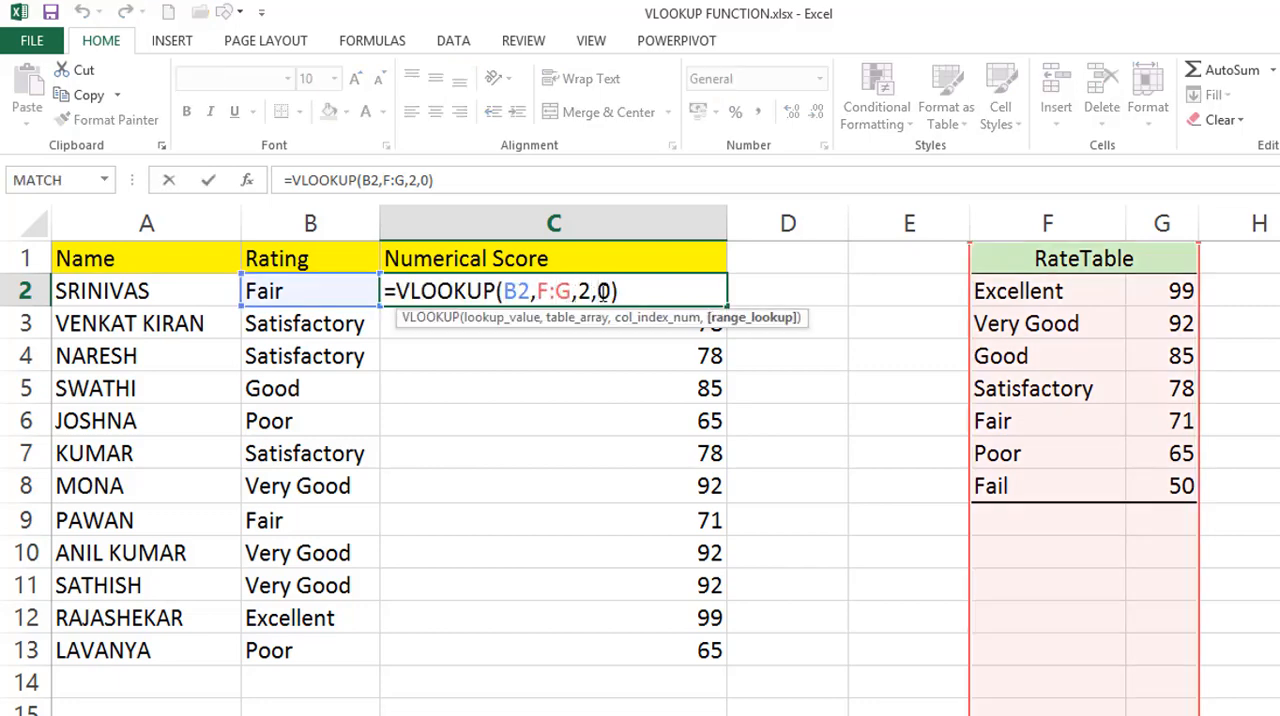
pyautogui.press('Escape')
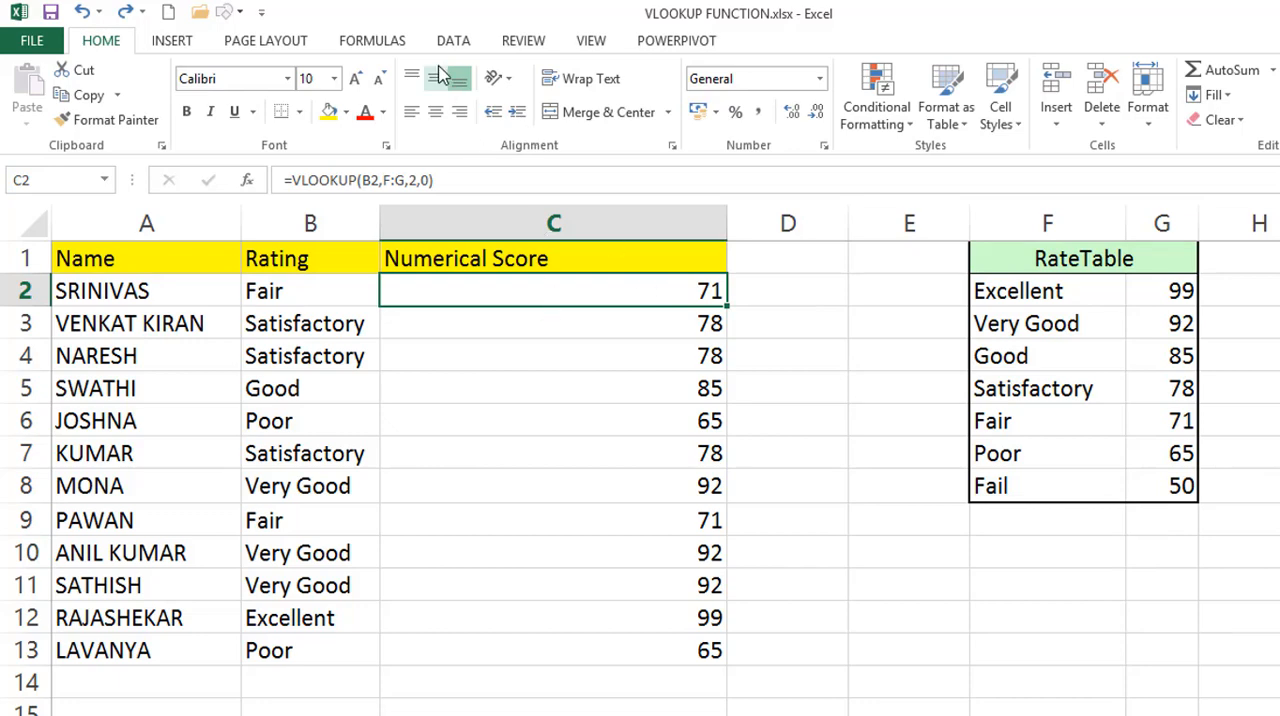
# Look through the Lookup & Reference function list for VLOOKUP without inserting a function.
pyautogui.click(405, 45)
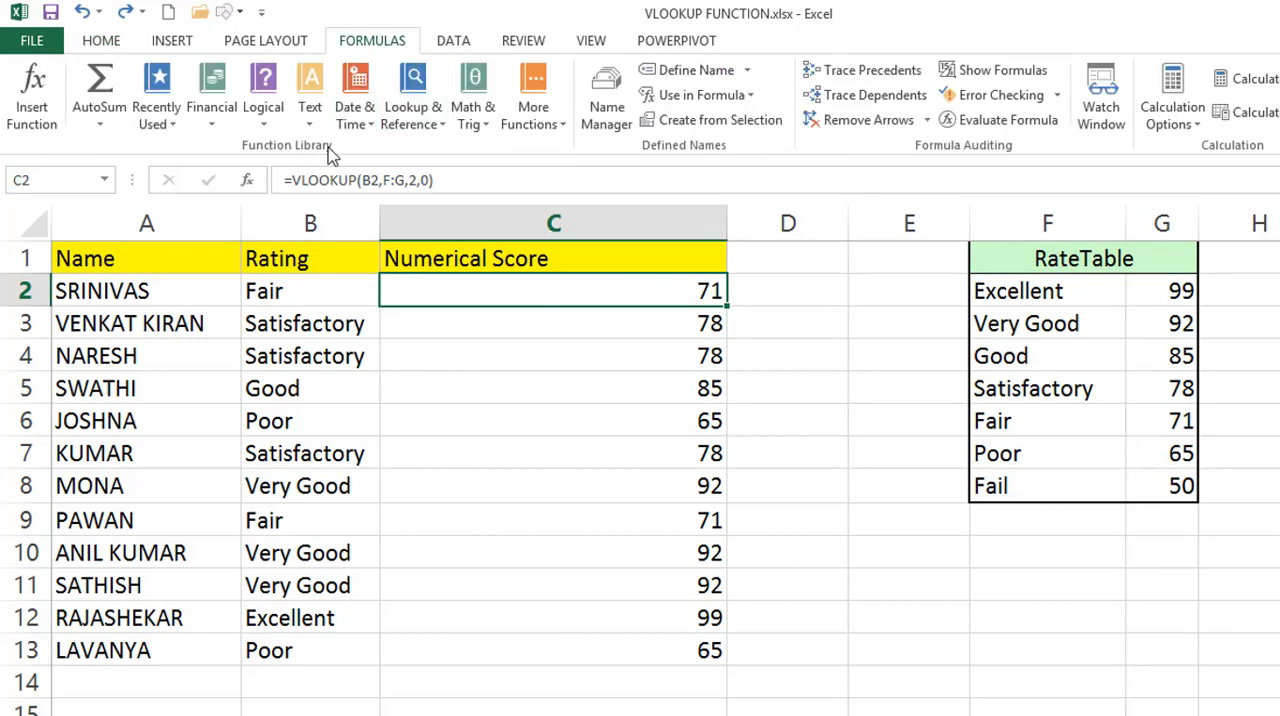
pyautogui.click(417, 118)
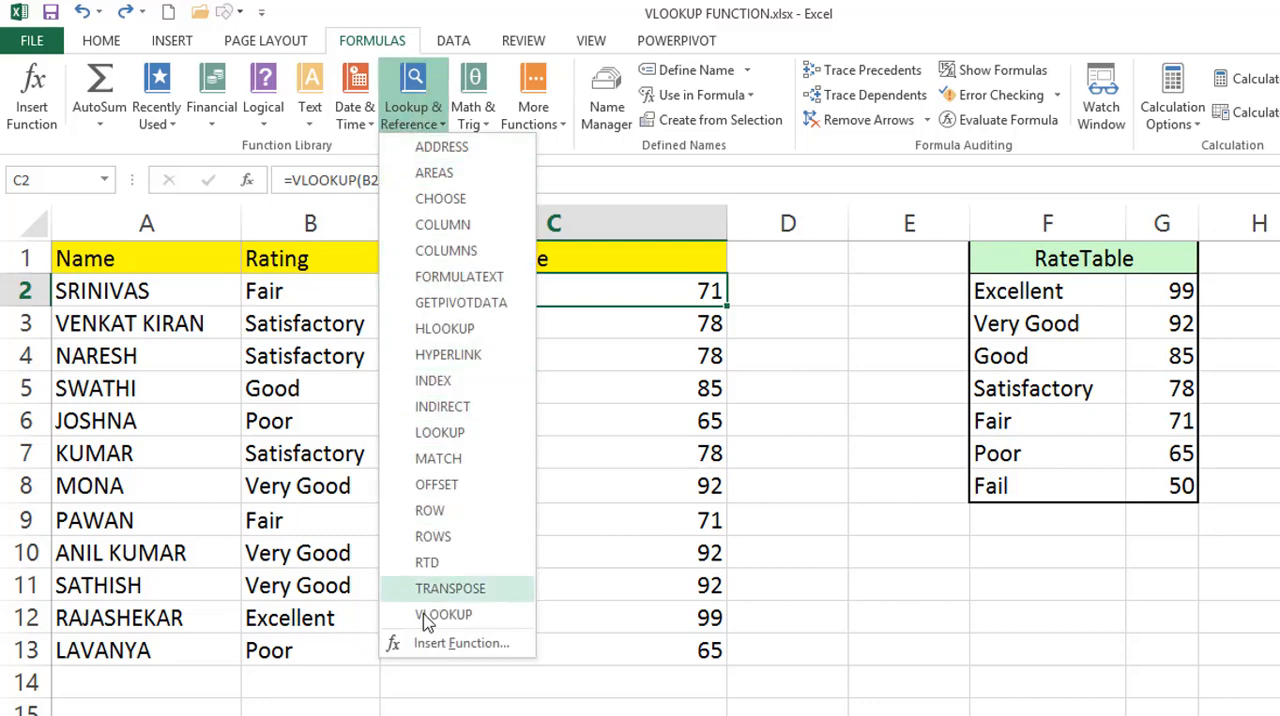
pyautogui.click(673, 303)
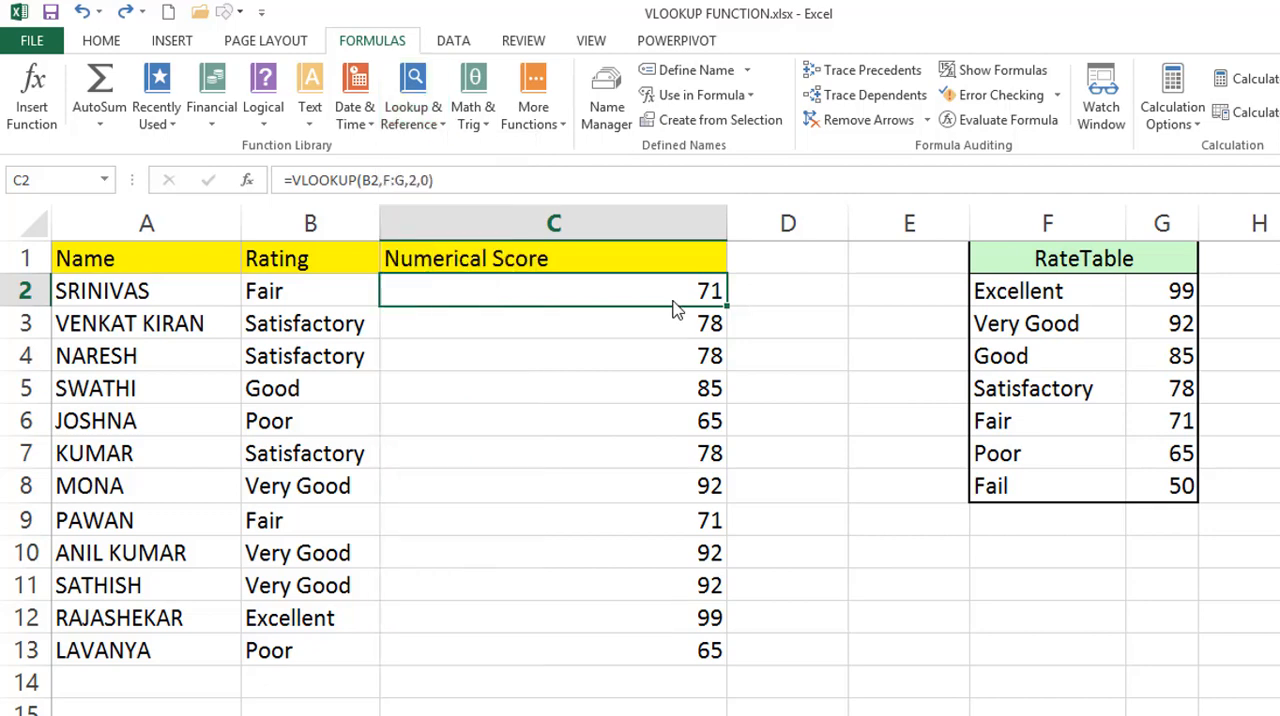